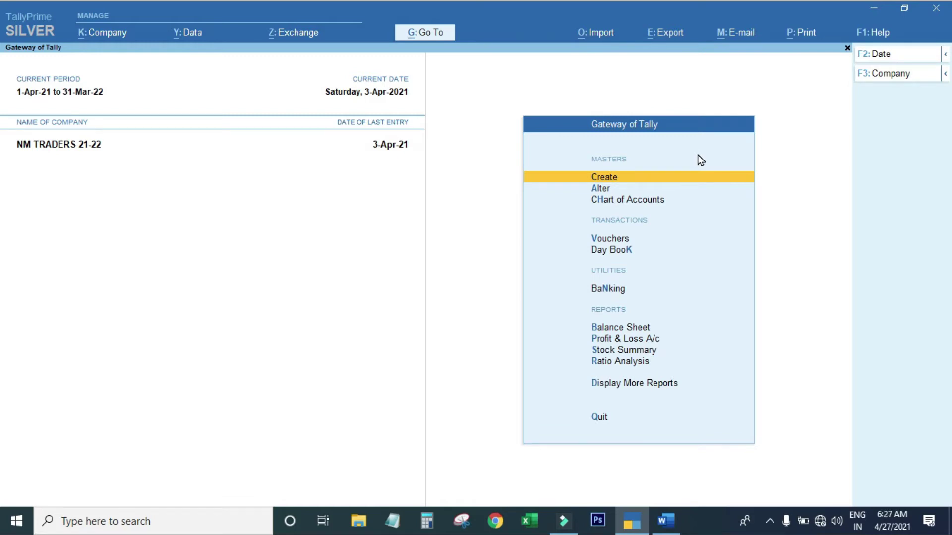
# Switch to TALLY PROBLEMS.docx and scroll through the dated transactions and the A ONE plywood table.
pyautogui.hotkey('alt', 'Tab')
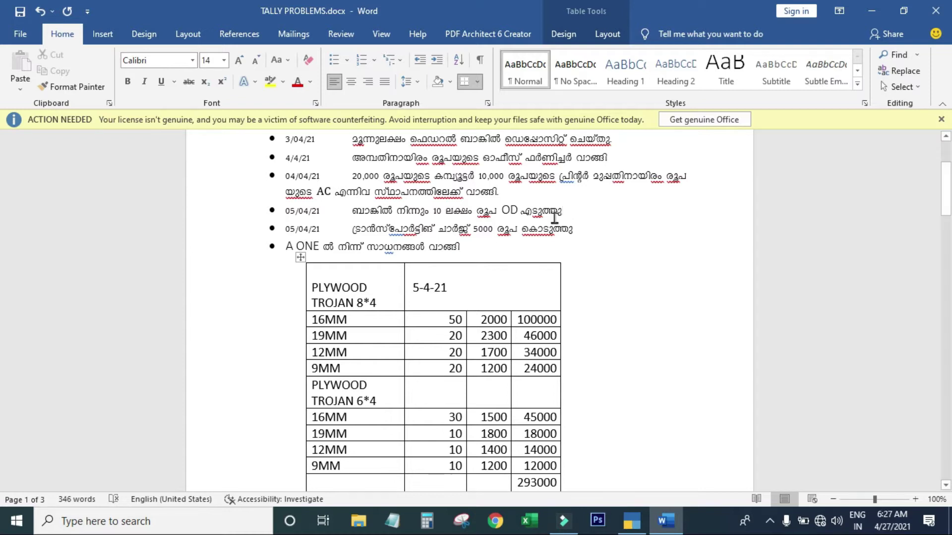
pyautogui.scroll(-2, 495, 242)
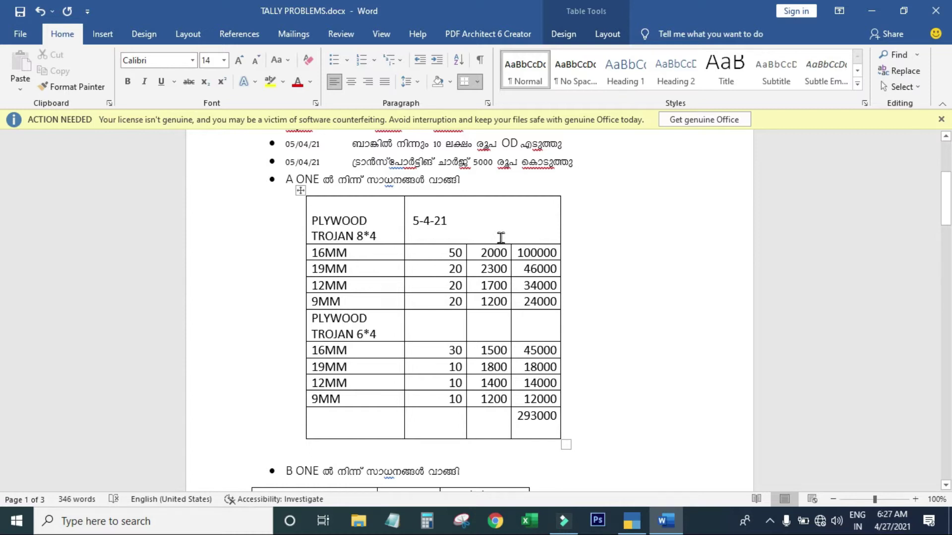
pyautogui.scroll(2, 500, 238)
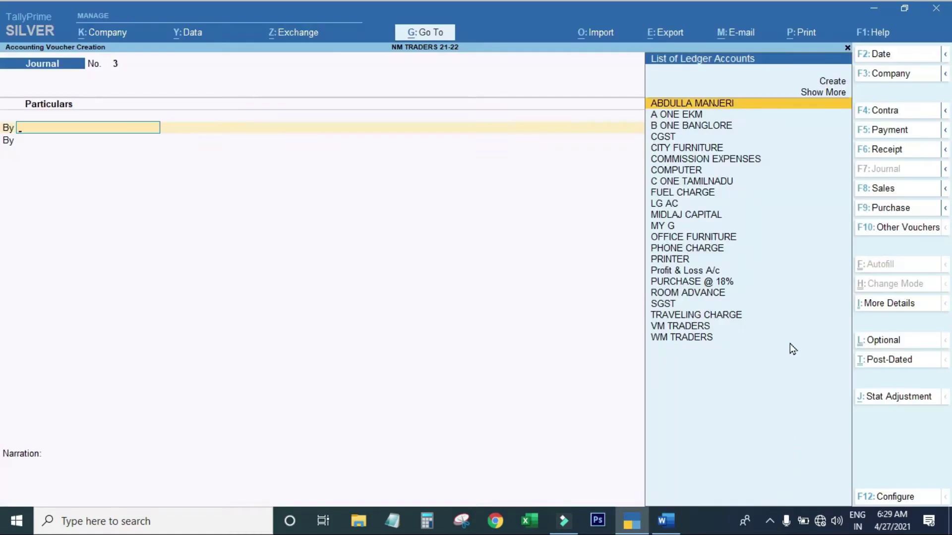
# Quit the journal and start a ledger named FEDERAL BANK OD ACCOUNT under Bank OD A/c.
pyautogui.press('Escape')
pyautogui.press('y')
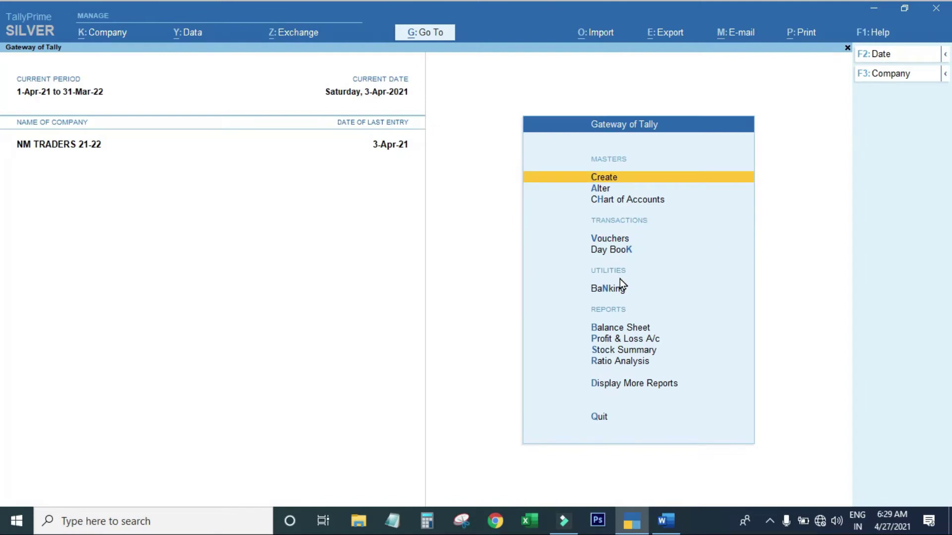
pyautogui.press('Return')
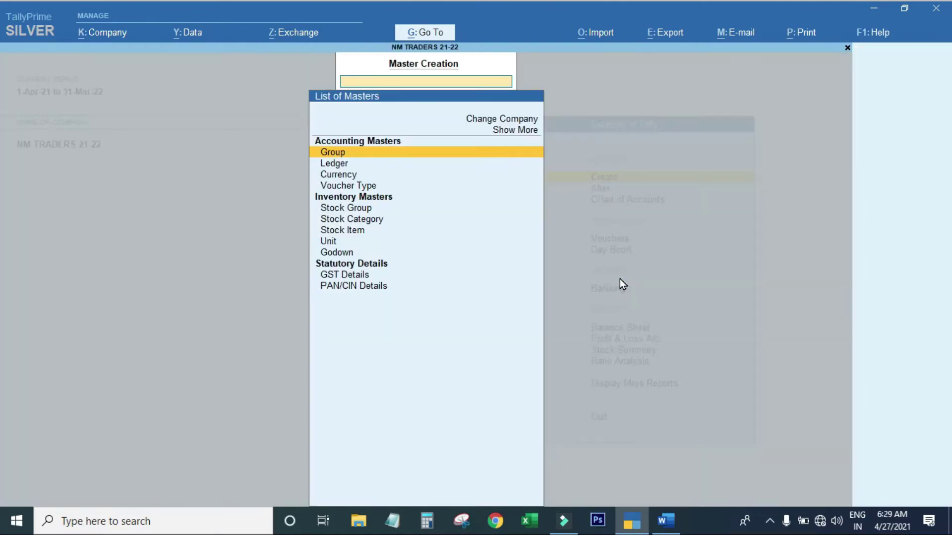
pyautogui.press('Down')
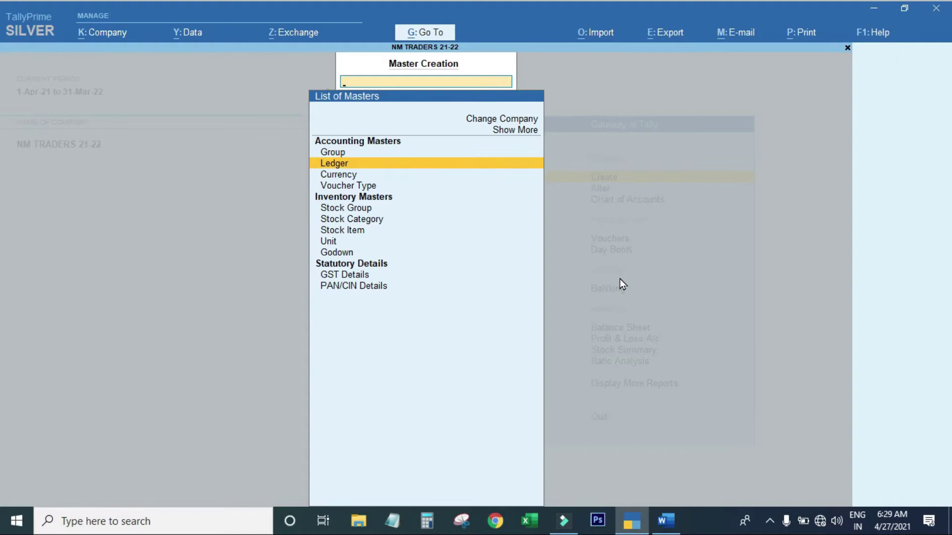
pyautogui.press('Return')
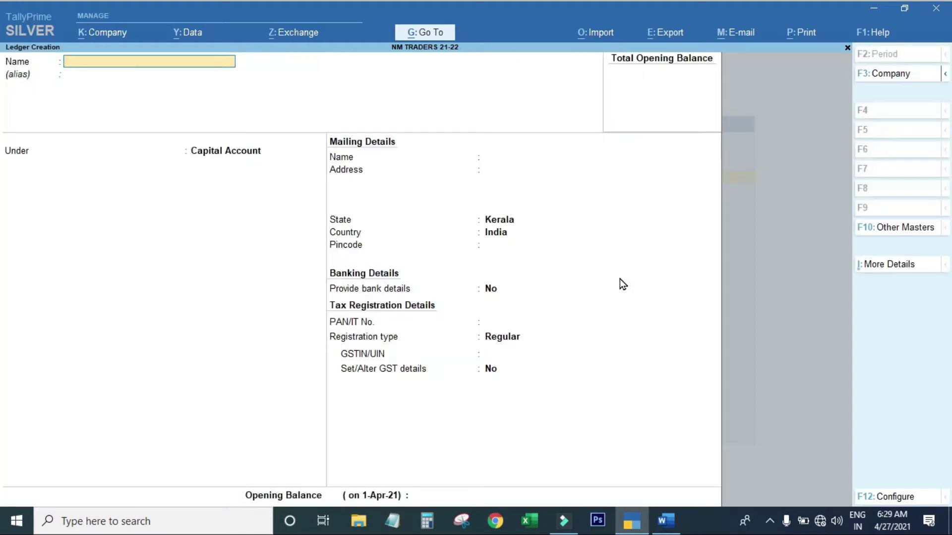
pyautogui.write('FEDERAL BANK')
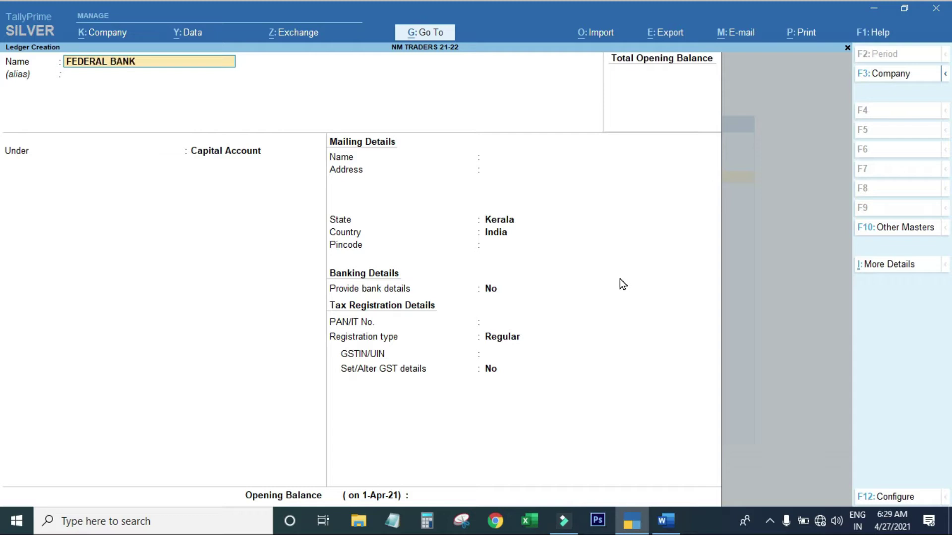
pyautogui.write(' OD ACCOUNT')
pyautogui.press('Return')
pyautogui.press('Return')
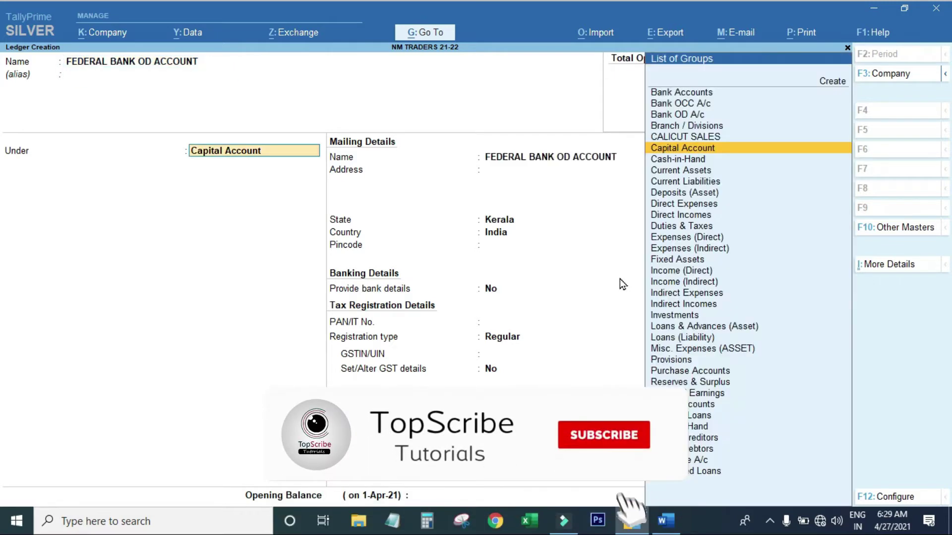
pyautogui.write('BANK')
pyautogui.press('Down')
pyautogui.press('Down')
pyautogui.press('Down')
pyautogui.press('Return')
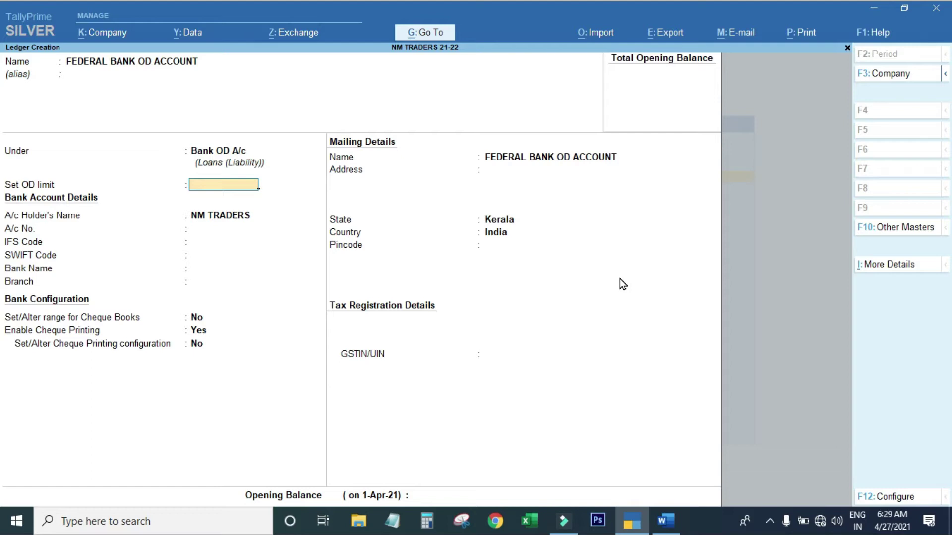
# Enter OD limit 10,00,000, the account number, IFSC FDRL0001365, Federal Bank (India), branch MANJERI.
pyautogui.write('10,00,')
pyautogui.write('000000')
pyautogui.press('Return')
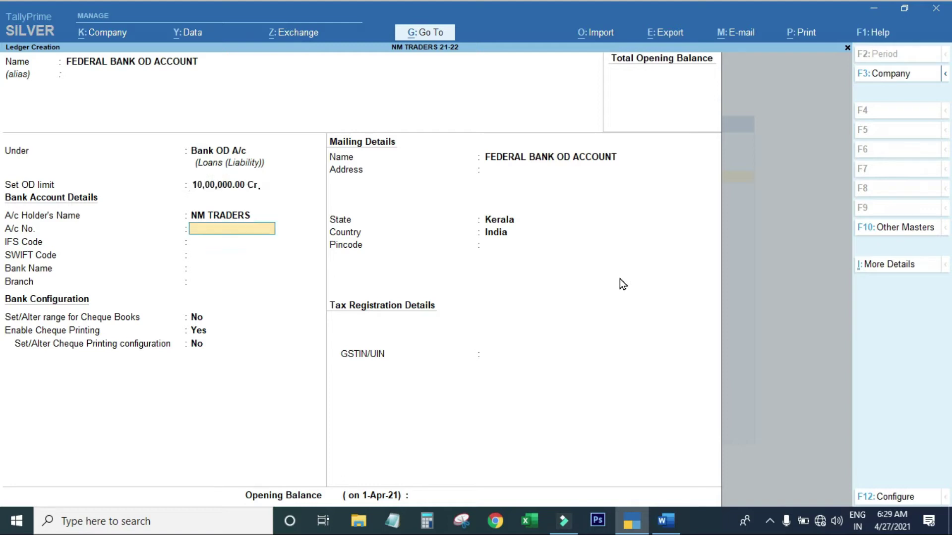
pyautogui.press('Return')
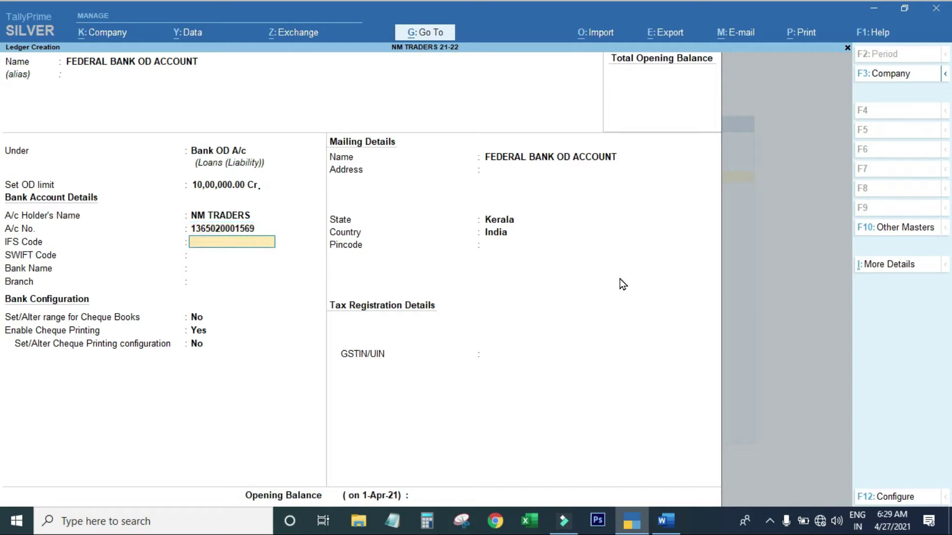
pyautogui.write('FDRL0001365')
pyautogui.press('Return')
pyautogui.press('Return')
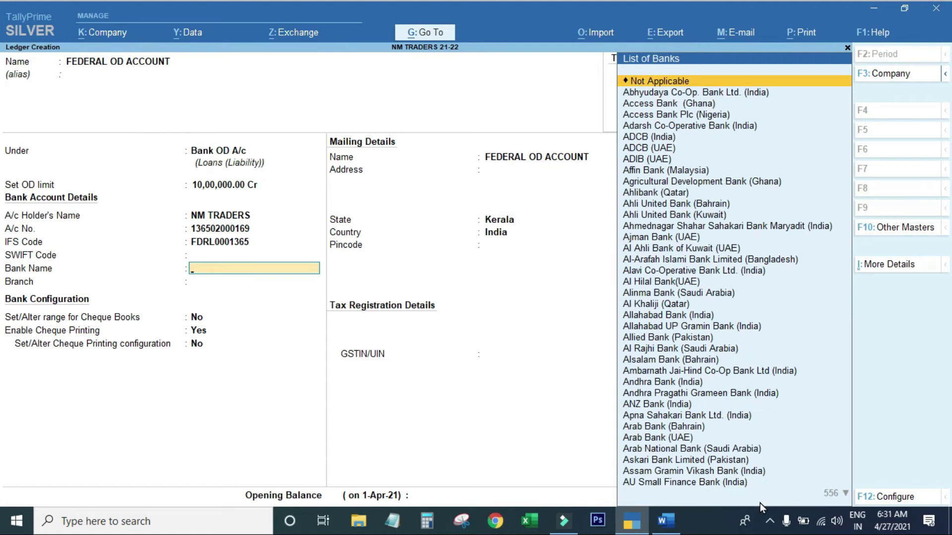
pyautogui.write('FEDE')
pyautogui.press('Return')
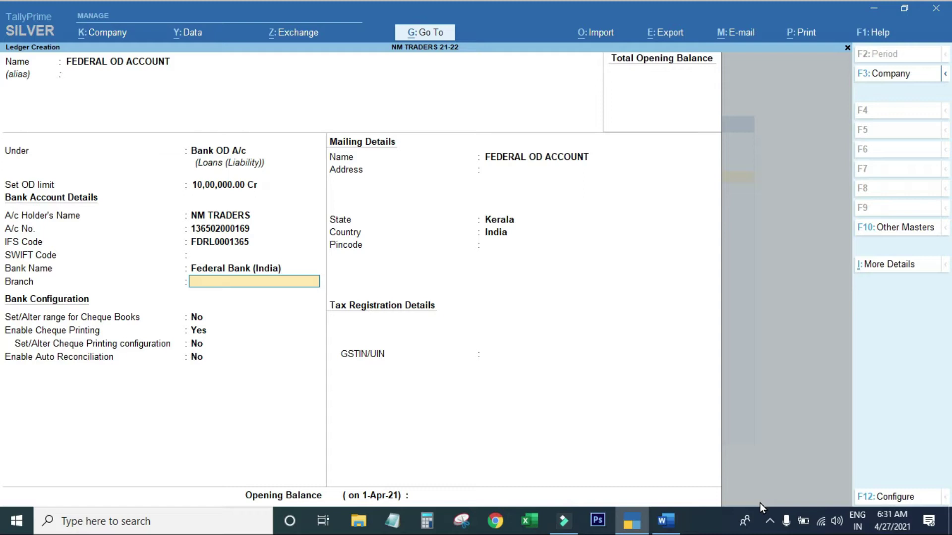
pyautogui.write('MANJERI')
pyautogui.press('Return')
pyautogui.press('Return')
pyautogui.press('Return')
pyautogui.press('Return')
pyautogui.press('Return')
pyautogui.press('Return')
pyautogui.press('Return')
pyautogui.press('Return')
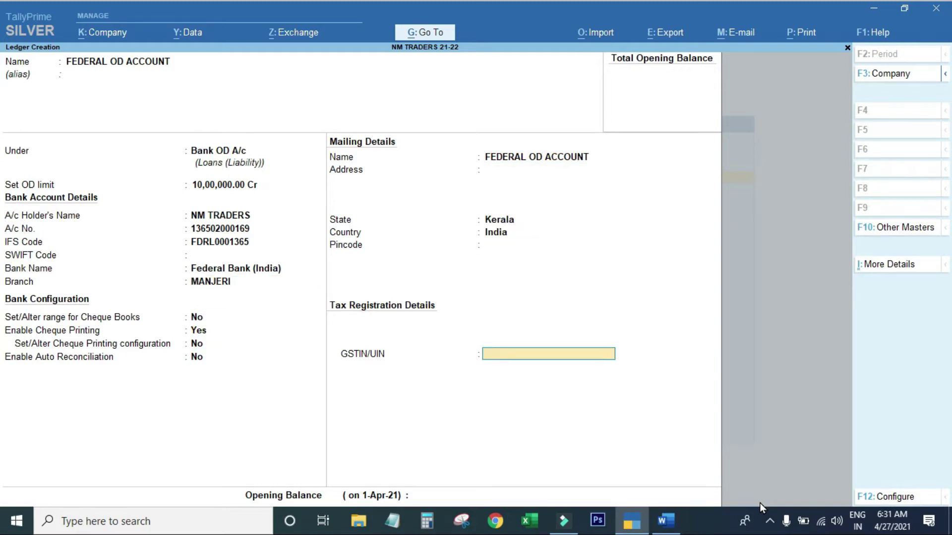
pyautogui.press('Return')
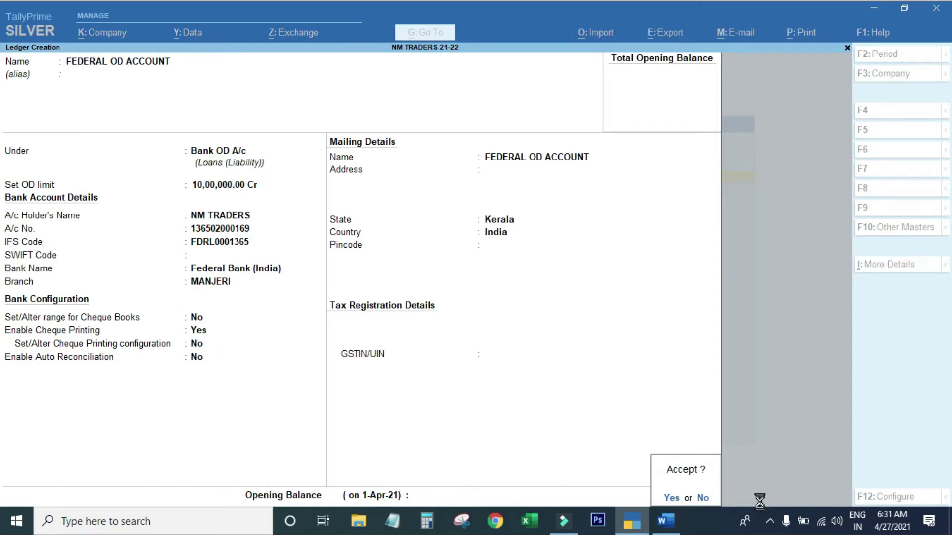
# Save the FEDERAL OD ACCOUNT ledger, confirm it in the ledger list, then return to the Word document.
pyautogui.press('y')
pyautogui.press('Escape')
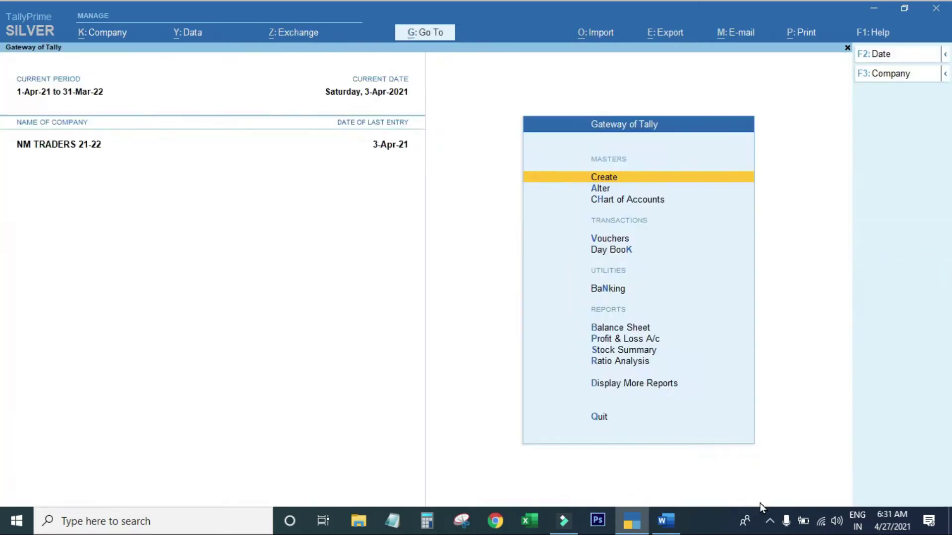
pyautogui.press('d')
pyautogui.press('a')
pyautogui.press('l')
pyautogui.press('Escape')
pyautogui.press('Escape')
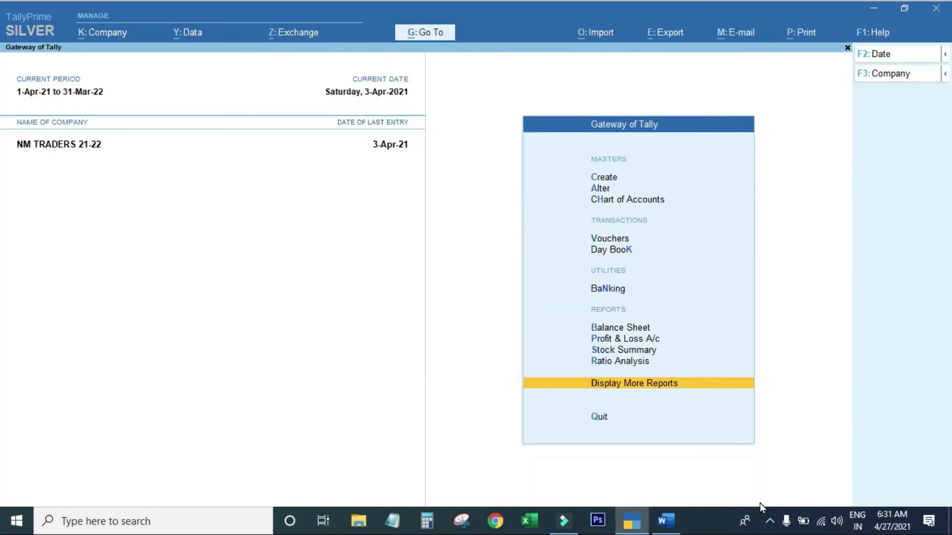
pyautogui.press('Home')
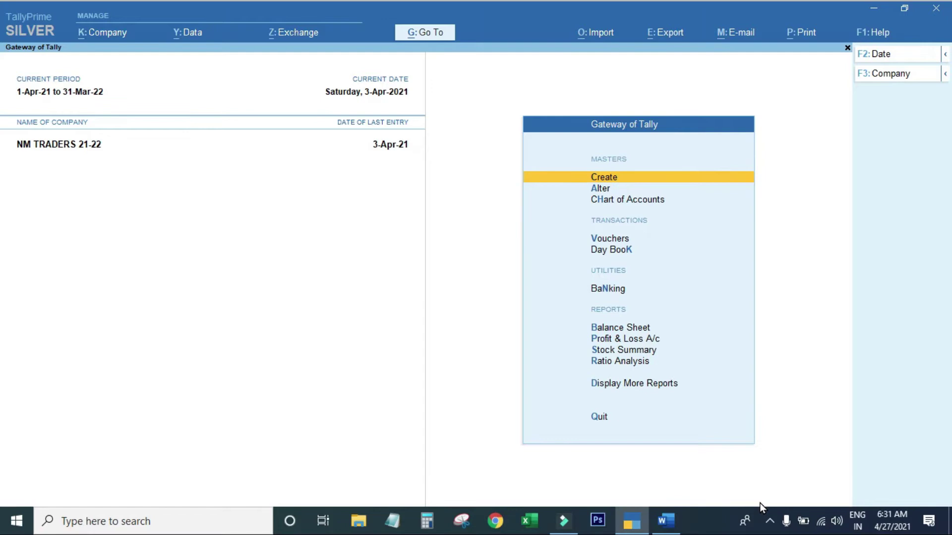
pyautogui.hotkey('alt', 'Tab')
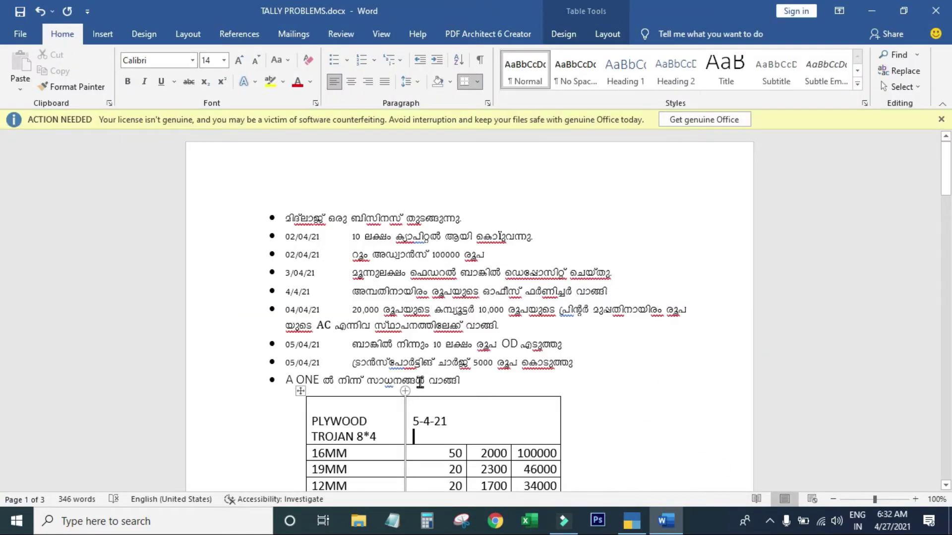
# Enter the A ONE invoice number beneath the 5-4-21 date in the plywood table.
pyautogui.scroll(-2, 420, 381)
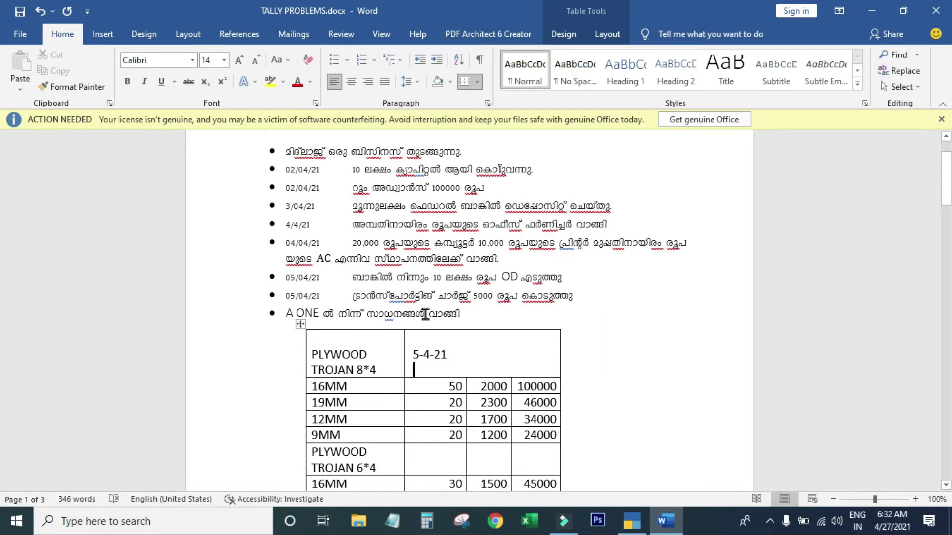
pyautogui.scroll(-4, 425, 314)
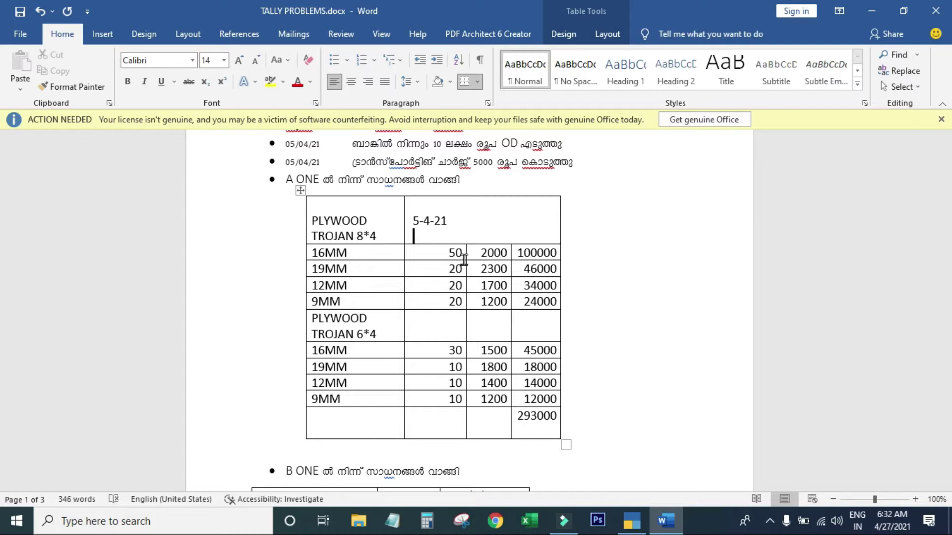
pyautogui.write('INVOICE AONE250/21-22')
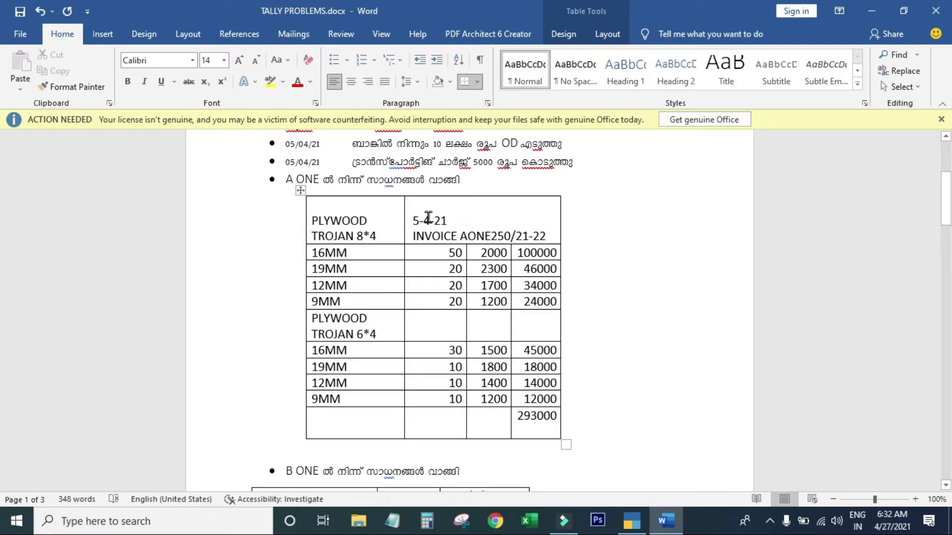
pyautogui.hotkey('alt', 'Tab')
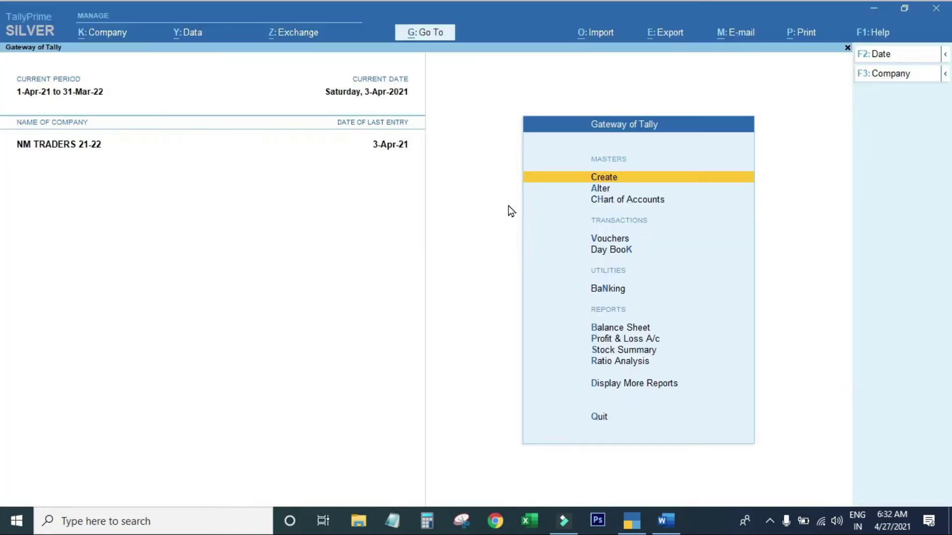
# Start a purchase voucher and enter the A ONE supplier invoice number, checked against Word.
pyautogui.press('v')
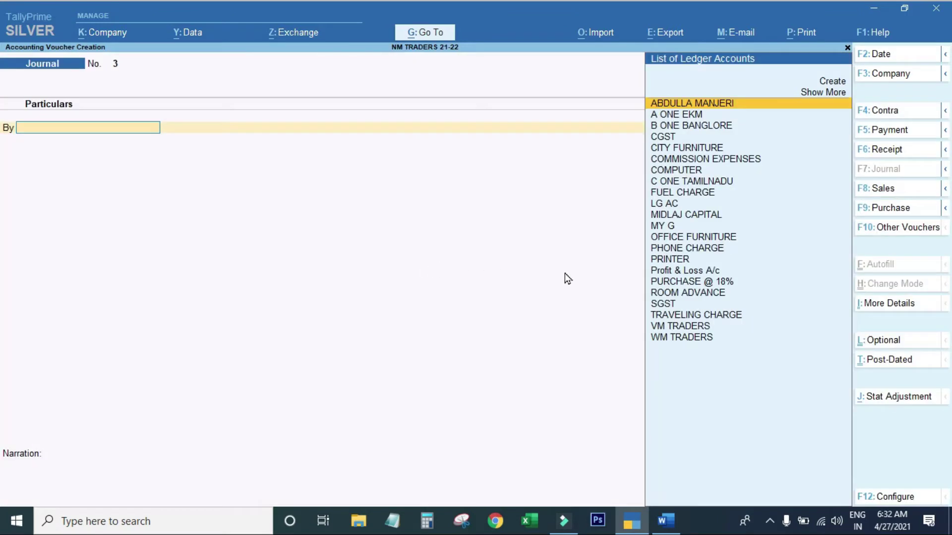
pyautogui.click(880, 212)
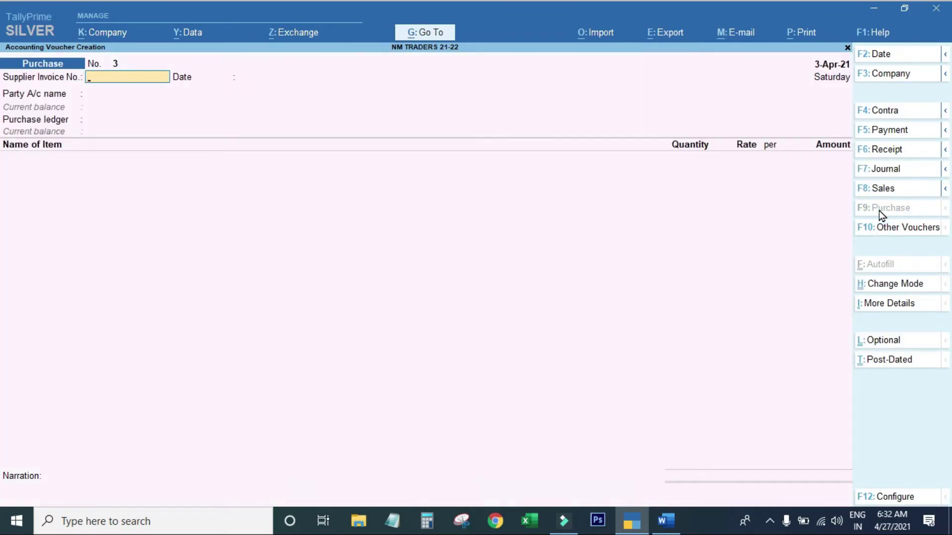
pyautogui.write('AONE')
pyautogui.hotkey('alt', 'Tab')
pyautogui.hotkey('alt', 'Tab')
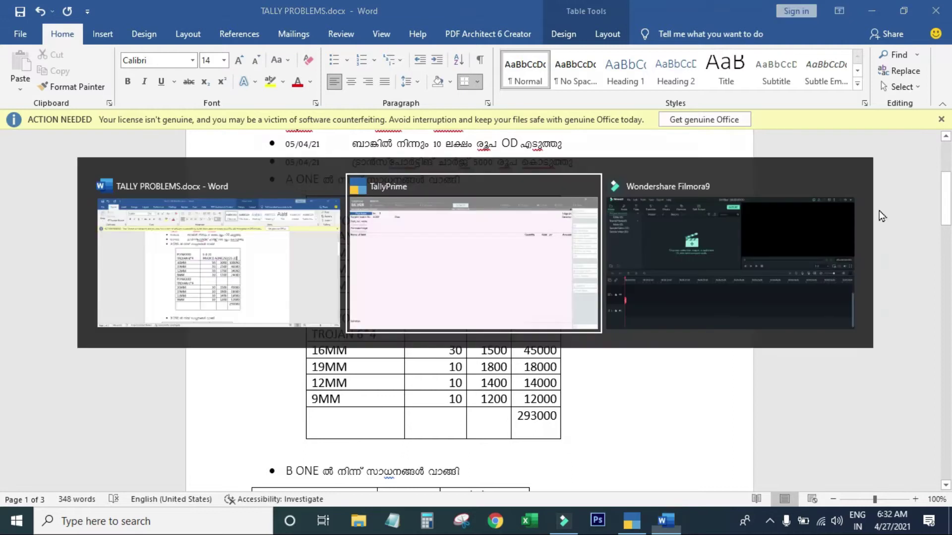
pyautogui.write('250/21-22')
pyautogui.press('Return')
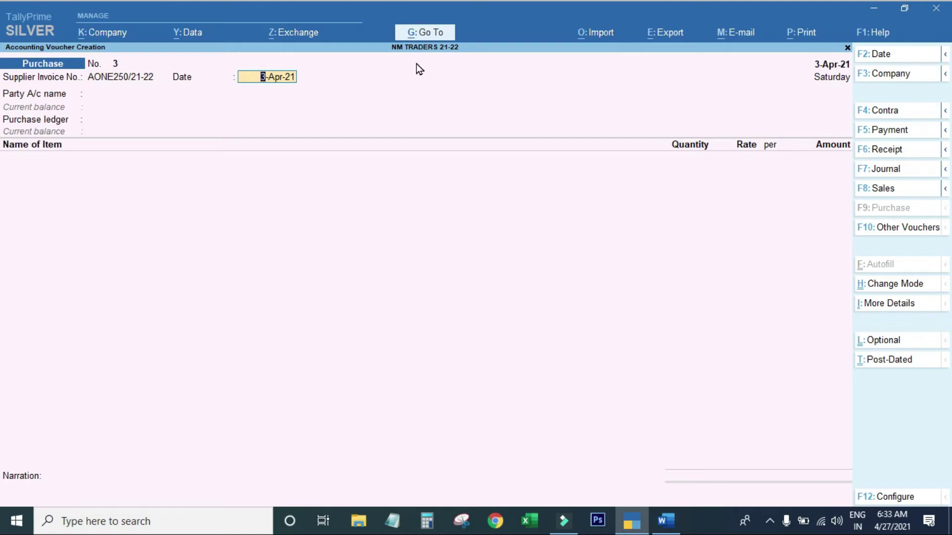
# Date both the voucher and the supplier invoice 5-Apr-21.
pyautogui.press('F2')
pyautogui.write('5-4')
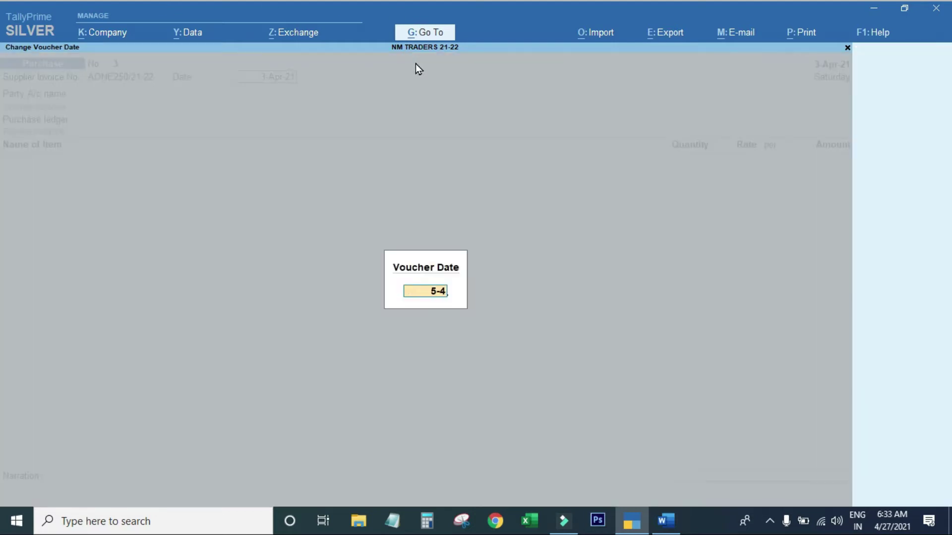
pyautogui.press('Return')
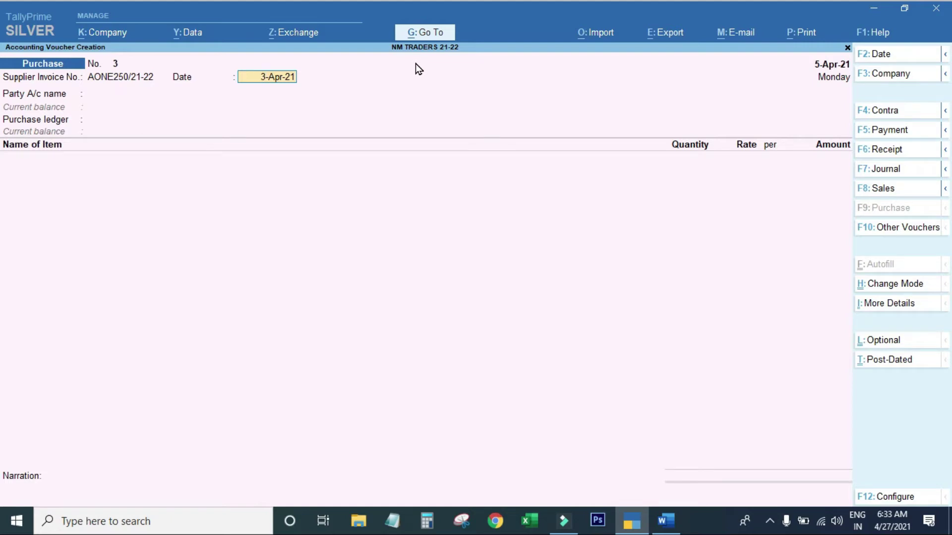
pyautogui.write('5-4')
pyautogui.press('Return')
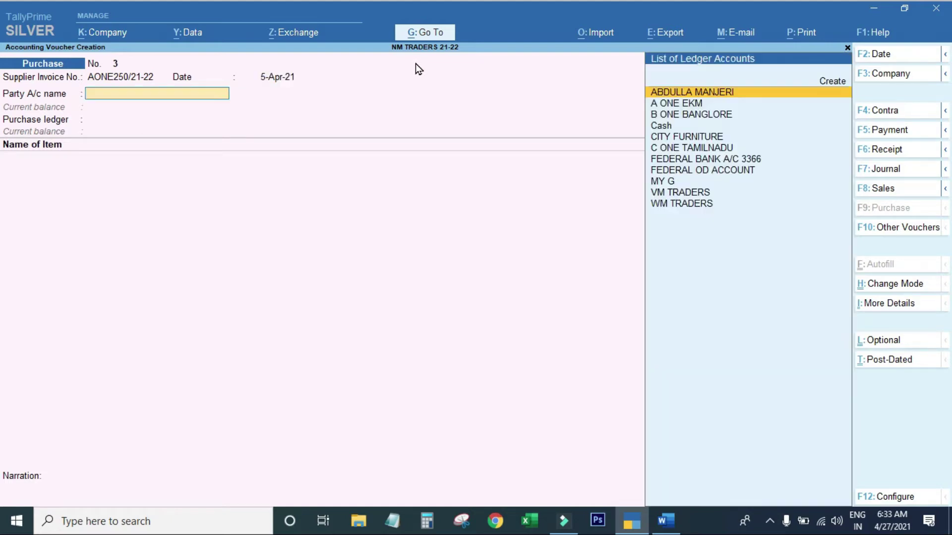
pyautogui.press('BackSpace')
pyautogui.press('BackSpace')
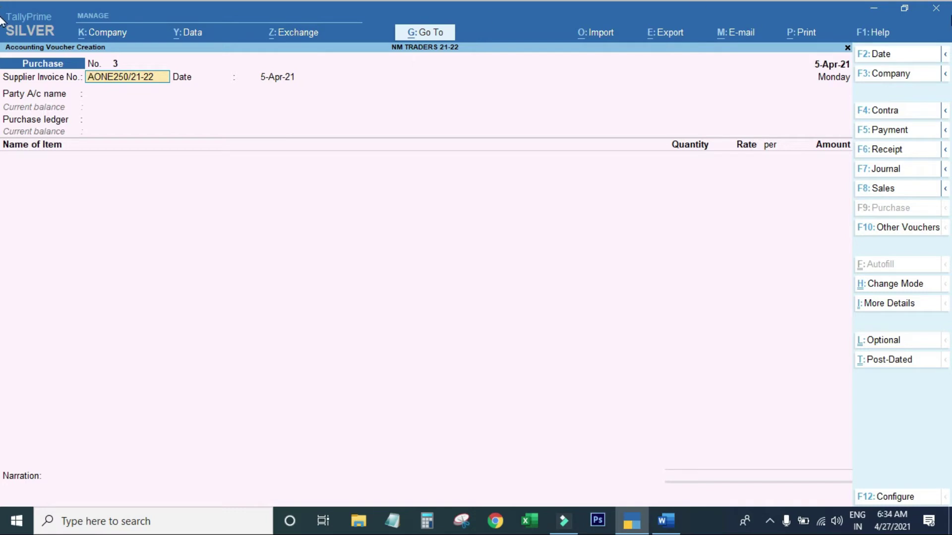
# Change purchase voucher No. 3's date to 6-Apr-21, leaving the invoice date at 5-Apr-21.
pyautogui.click(877, 53)
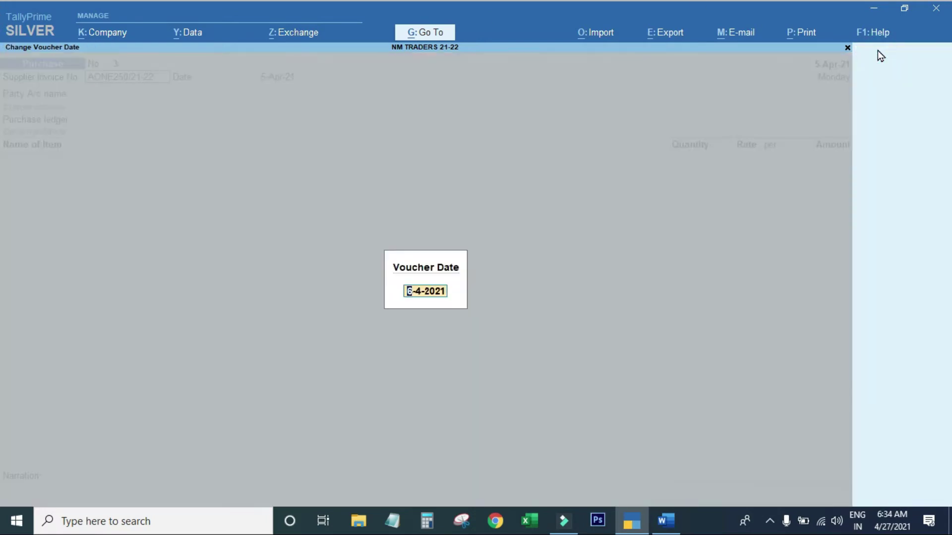
pyautogui.write('6')
pyautogui.press('Return')
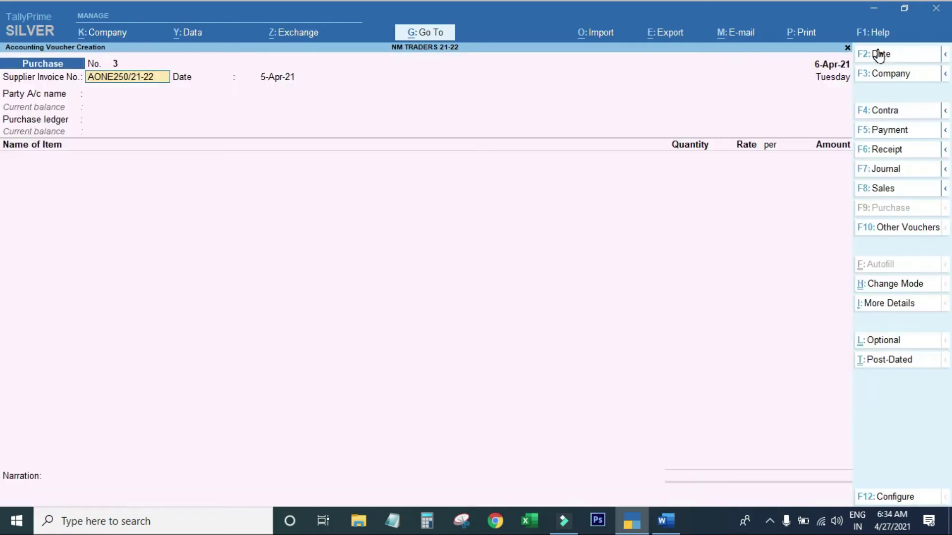
pyautogui.press('Return')
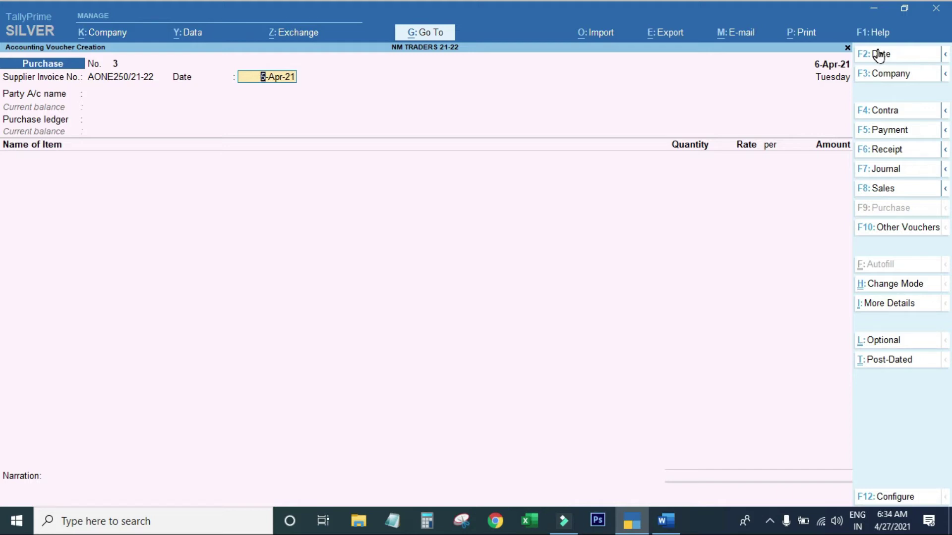
# Keep the 5-Apr-21 invoice date, choose A ONE EKM as party, and skip receipt details.
pyautogui.press('Return')
pyautogui.write('A')
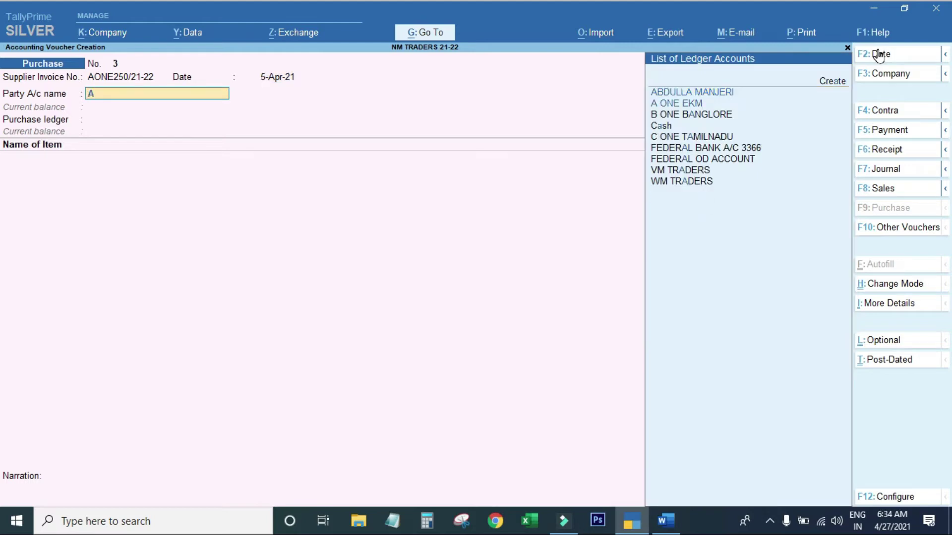
pyautogui.press('Down')
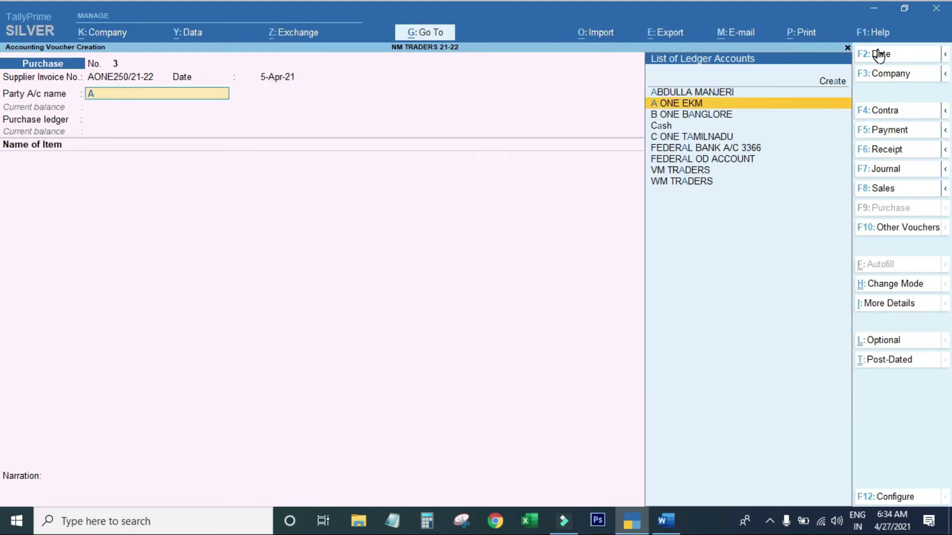
pyautogui.press('Return')
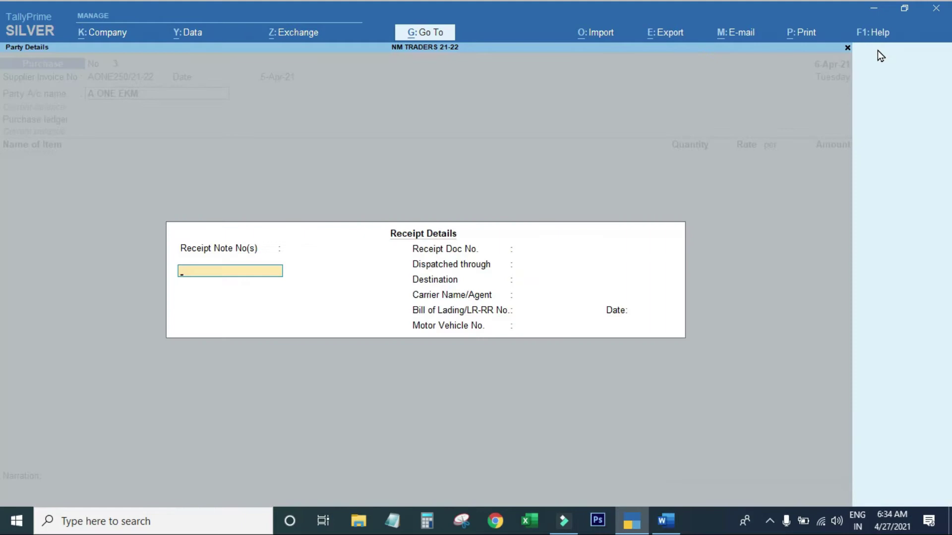
pyautogui.press('Return')
pyautogui.press('Return')
pyautogui.press('Return')
pyautogui.press('Return')
pyautogui.press('Return')
pyautogui.press('Return')
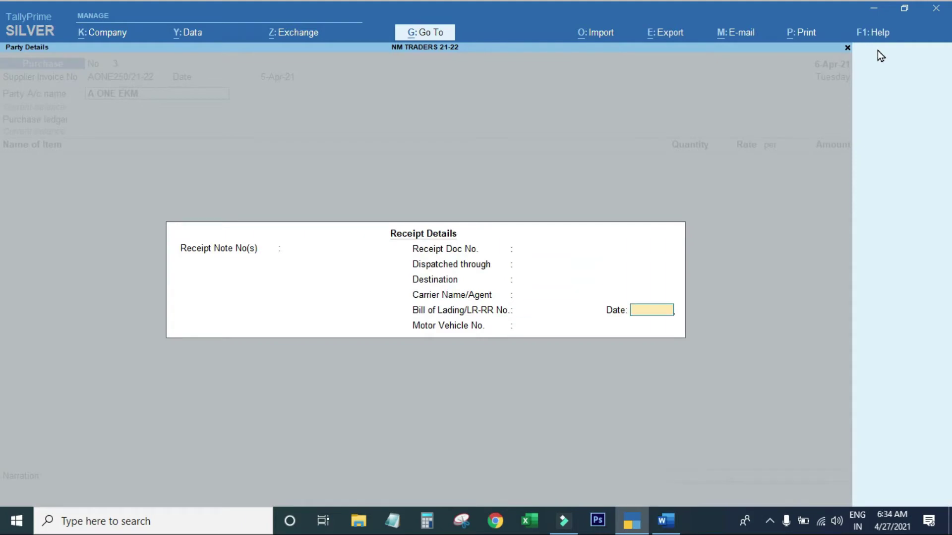
pyautogui.press('Return')
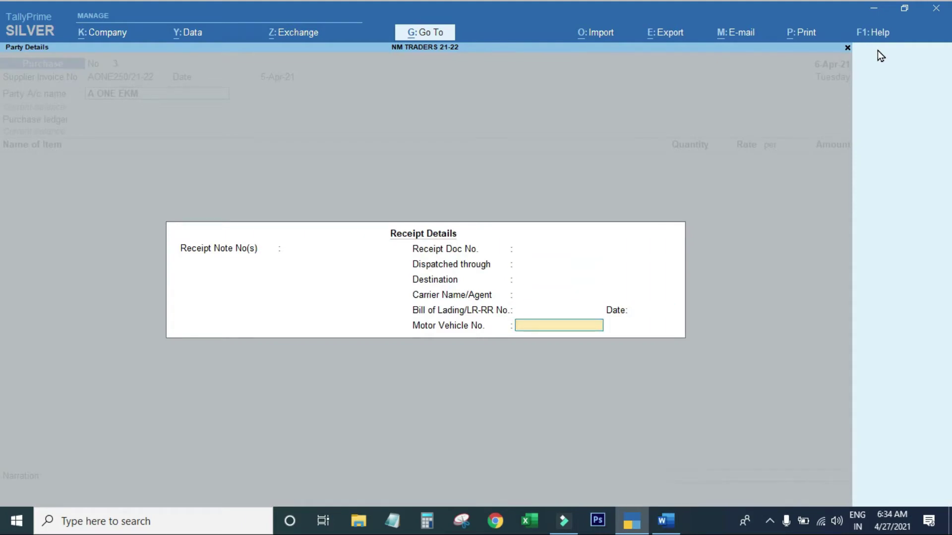
pyautogui.press('Return')
pyautogui.press('Return')
pyautogui.press('Return')
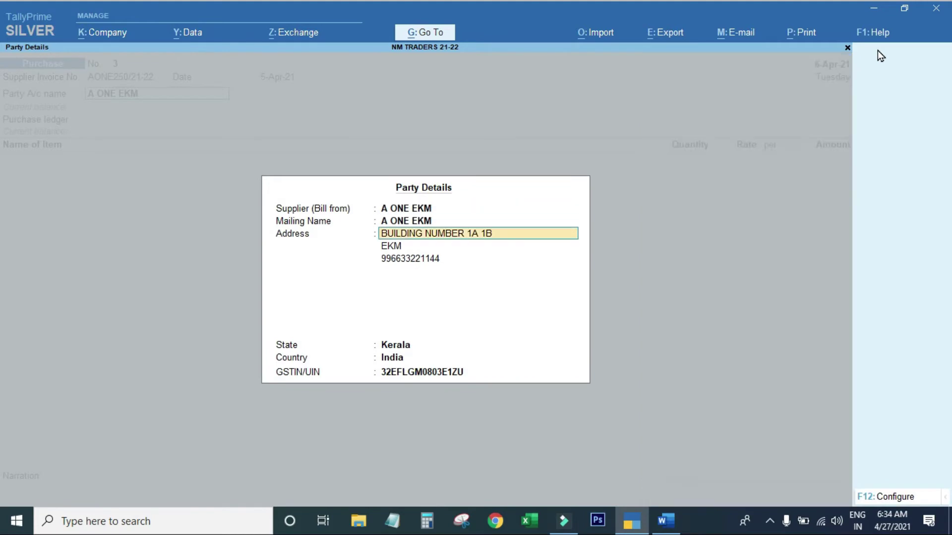
# Set PURCHASE @ 18% as the purchase ledger, then consult the Word problem sheet.
pyautogui.hotkey('ctrl', 'a')
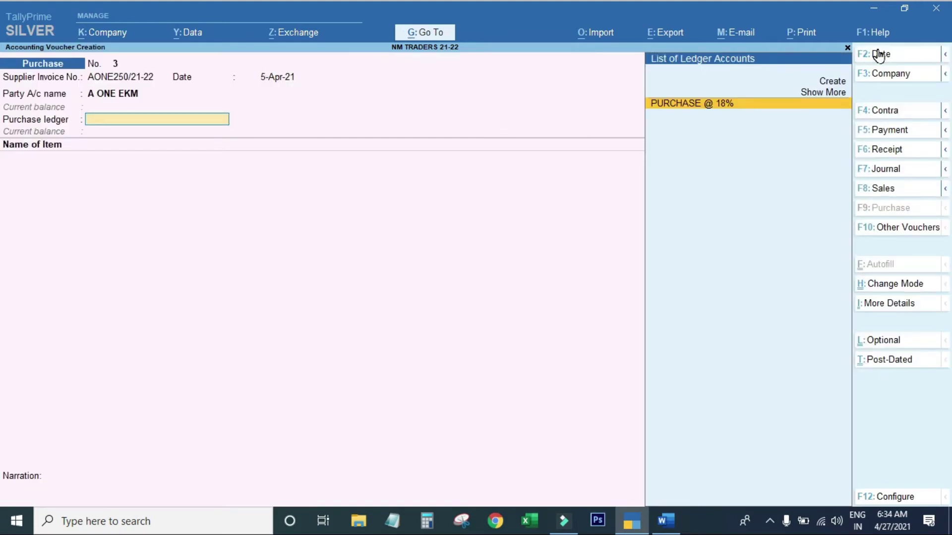
pyautogui.press('Return')
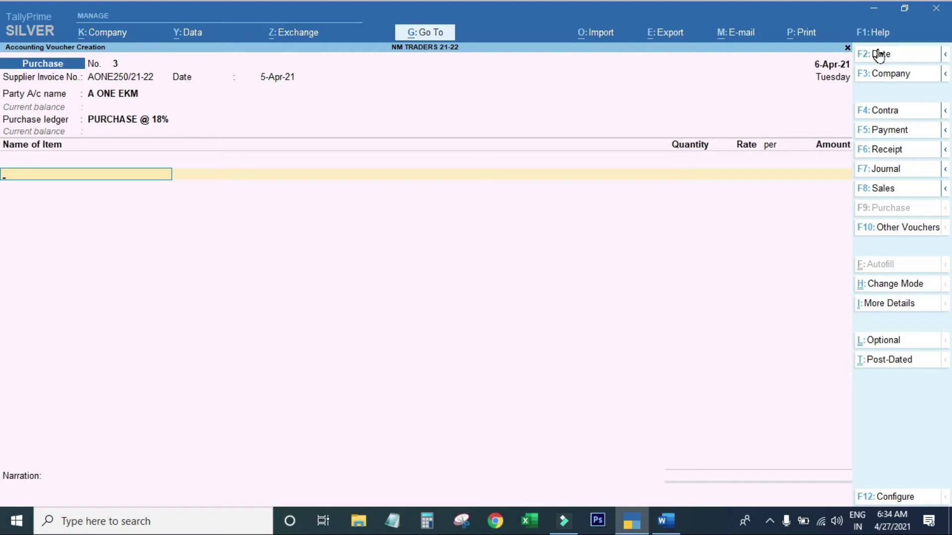
pyautogui.press('BackSpace')
pyautogui.press('Return')
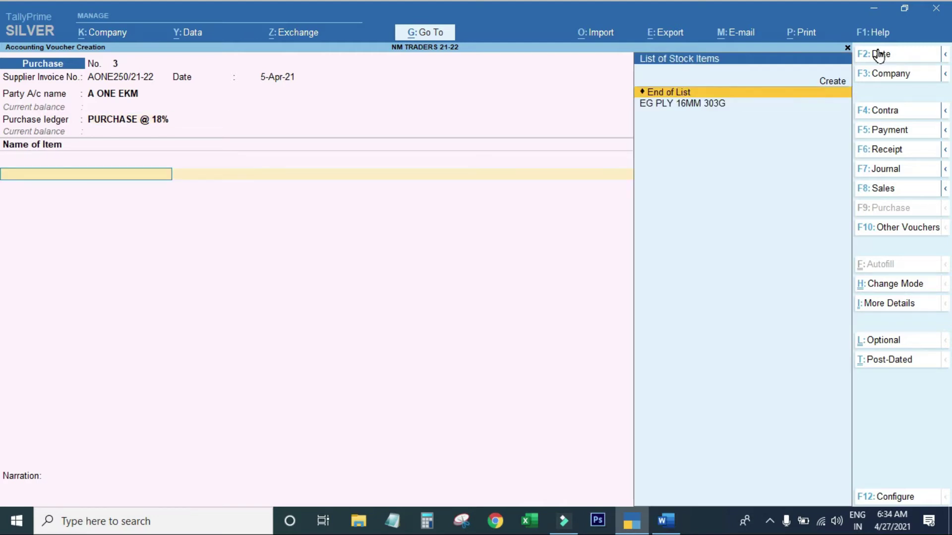
pyautogui.press('ctrl')
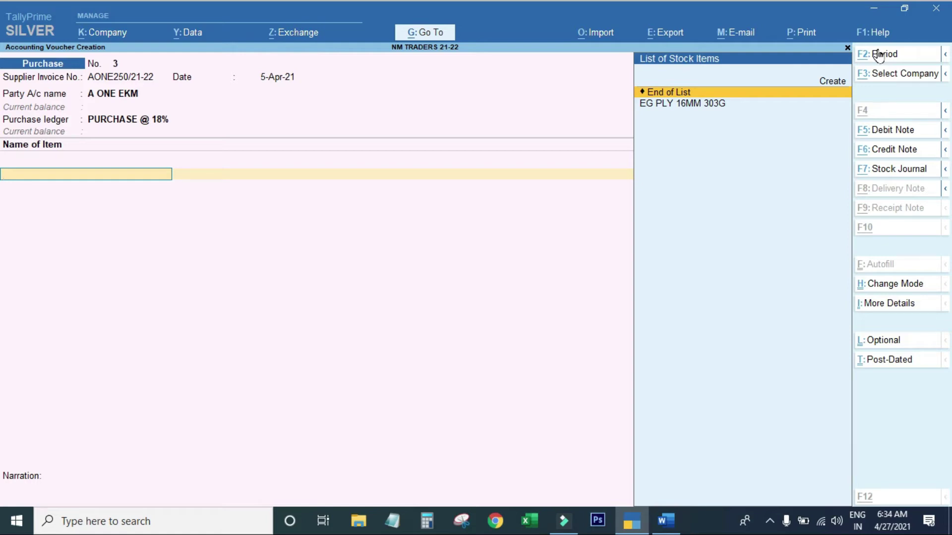
pyautogui.hotkey('alt', 'Tab')
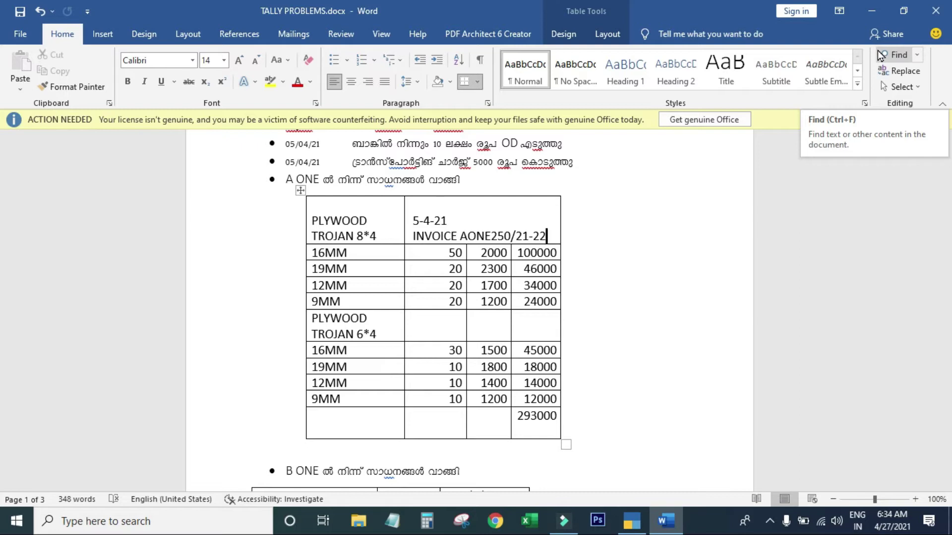
# Read the A ONE plywood table, then return to the voucher to create a new stock item.
pyautogui.press('alt')
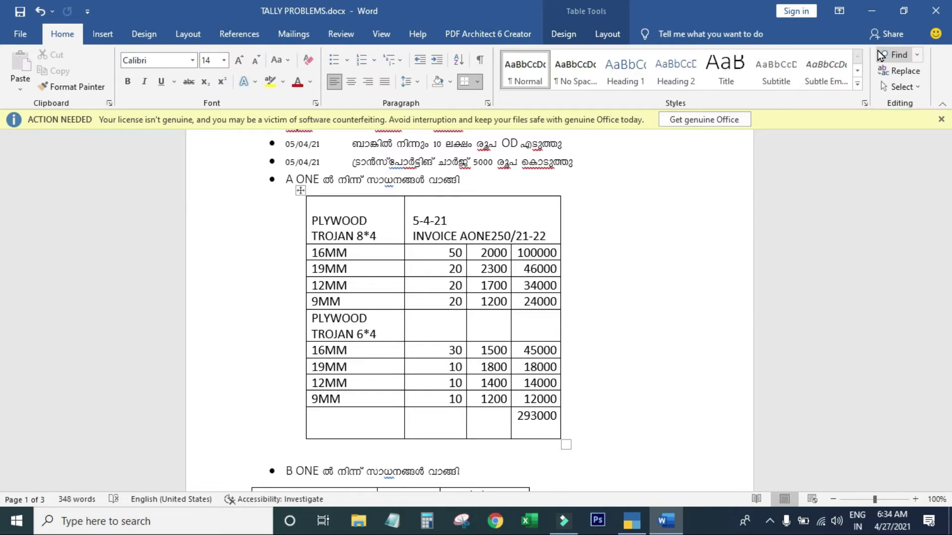
pyautogui.hotkey('alt', 'Tab')
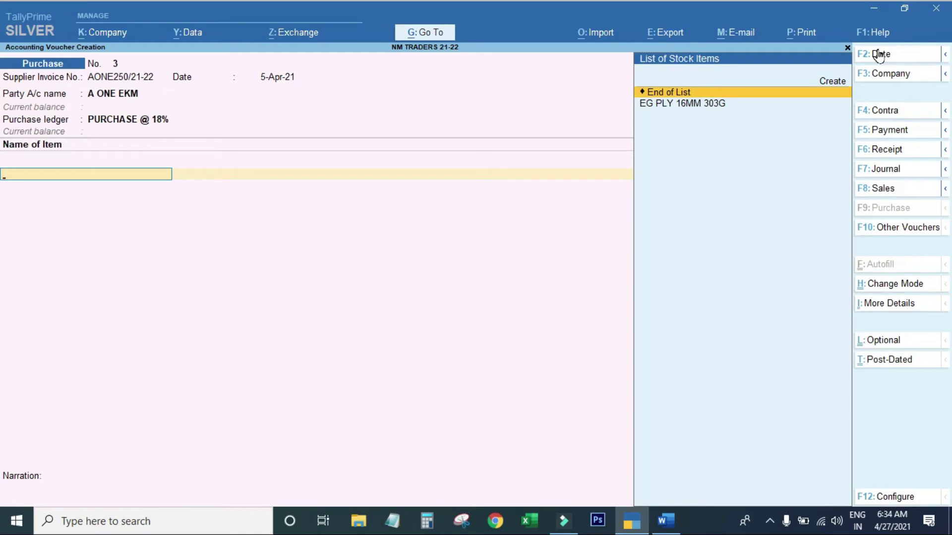
pyautogui.hotkey('alt', 'c')
# Name the stock item PLYWOOD TROJAN 8*4 16MM and place it under TROJAN PLY.
pyautogui.write('PL')
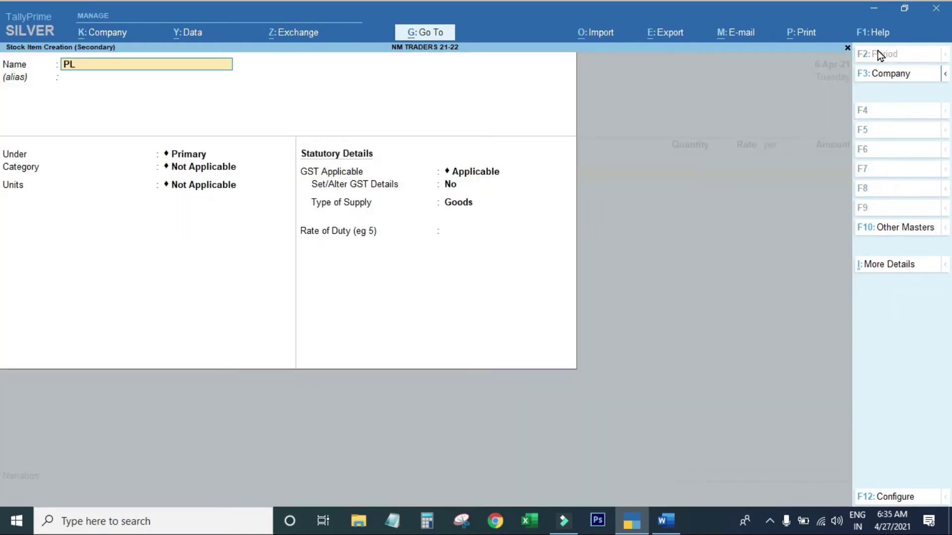
pyautogui.write('YWOOD TROJAN')
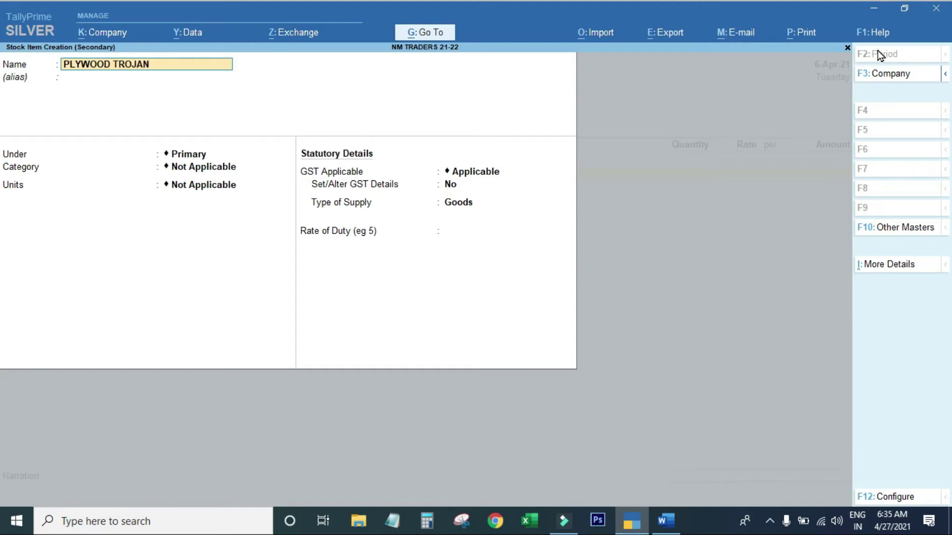
pyautogui.write(' 8*4 16MM')
pyautogui.press('ctrl')
pyautogui.press('Return')
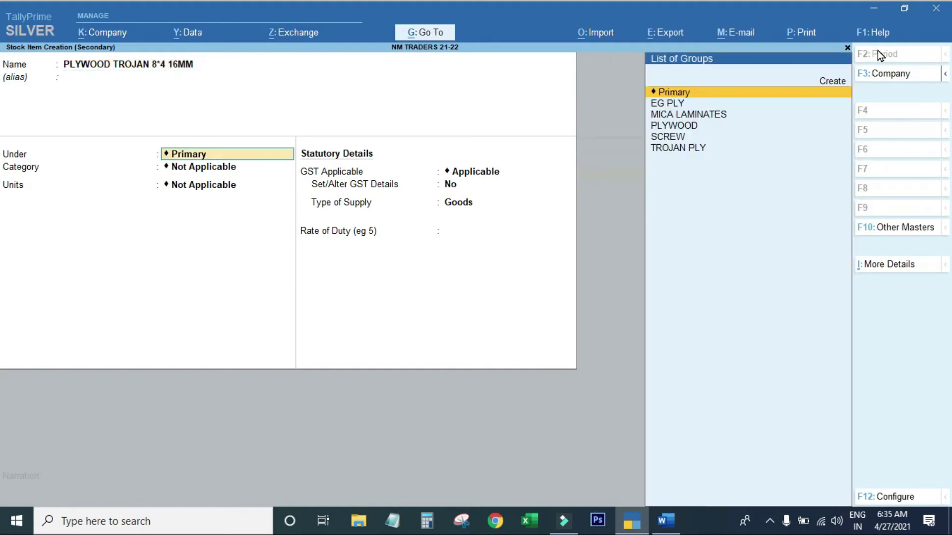
pyautogui.write('P')
pyautogui.press('BackSpace')
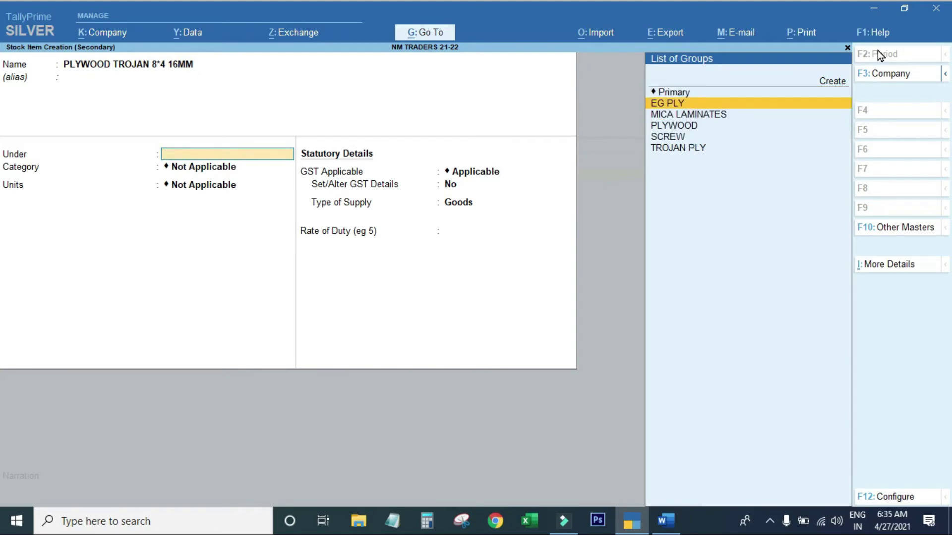
pyautogui.write('TROJAN PLY')
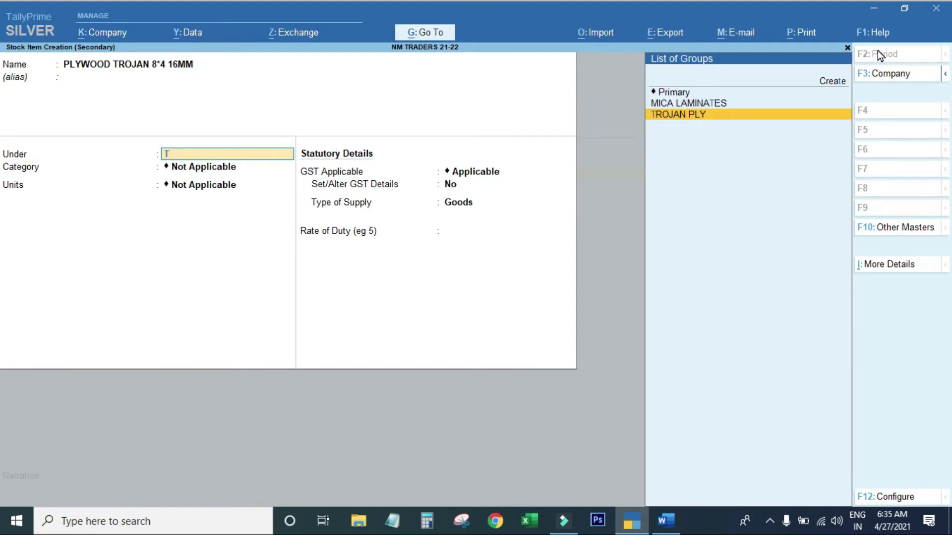
pyautogui.press('Return')
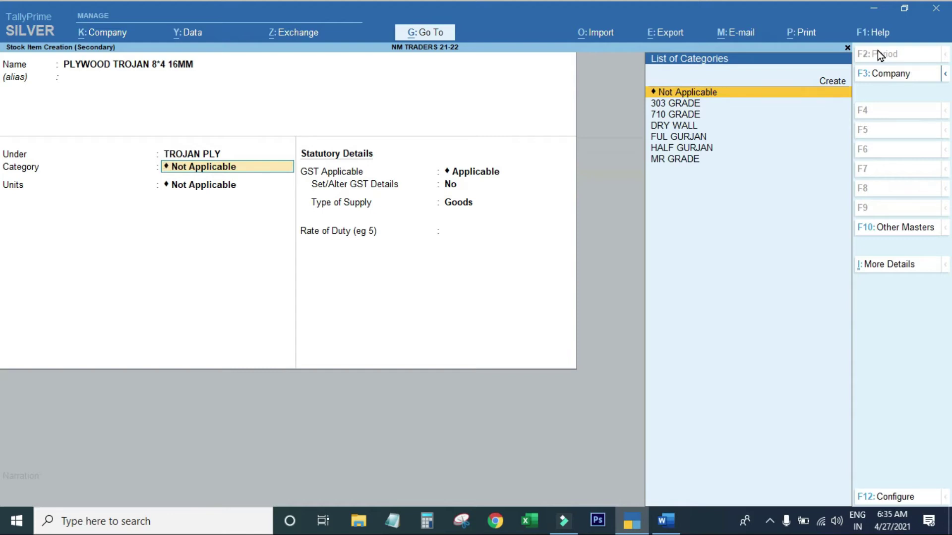
# Give it category 710 GRADE, unit Nos, and turn on standard rates.
pyautogui.press('Down')
pyautogui.press('Down')
pyautogui.press('Return')
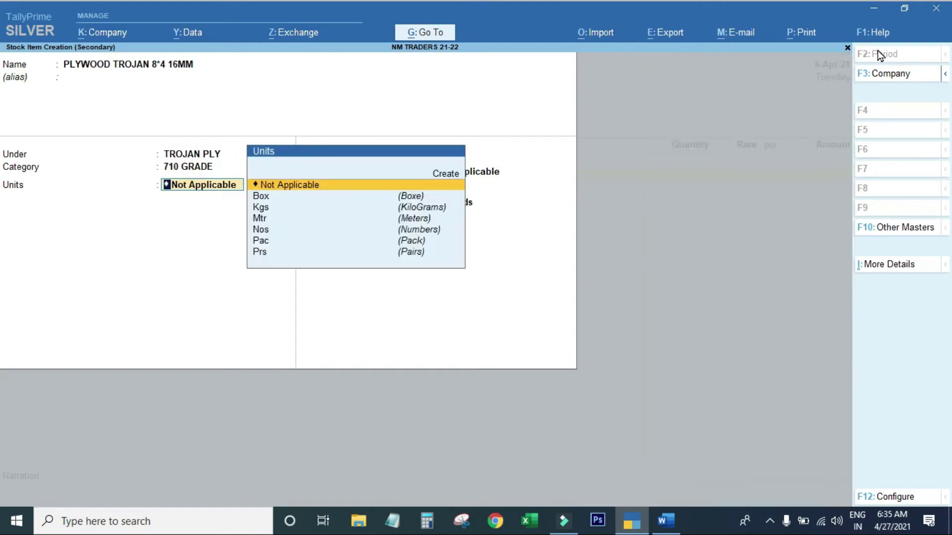
pyautogui.press('Down')
pyautogui.press('Down')
pyautogui.press('Down')
pyautogui.press('Down')
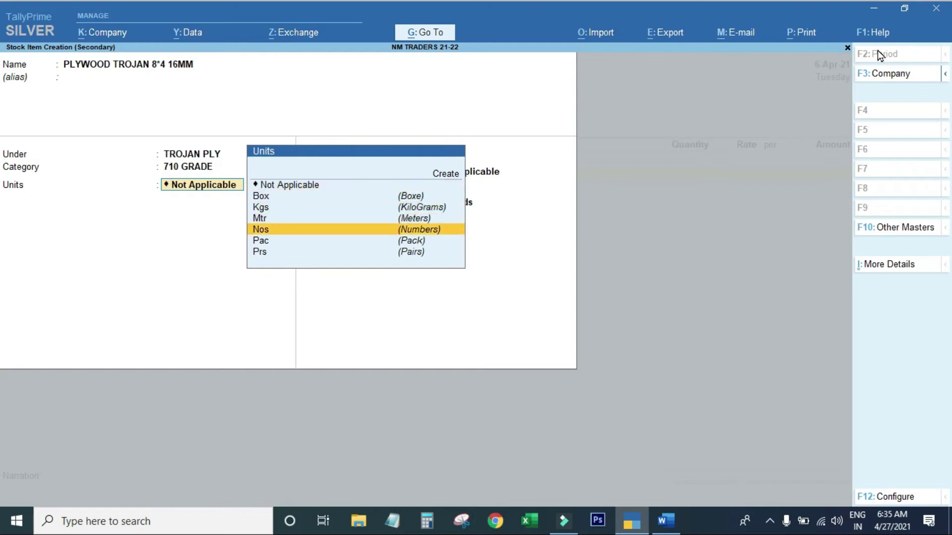
pyautogui.press('Return')
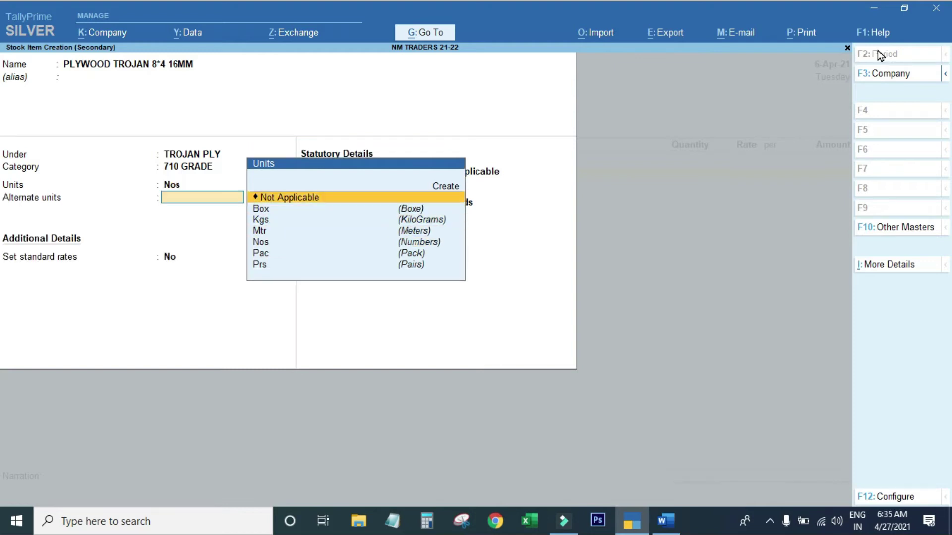
pyautogui.press('Return')
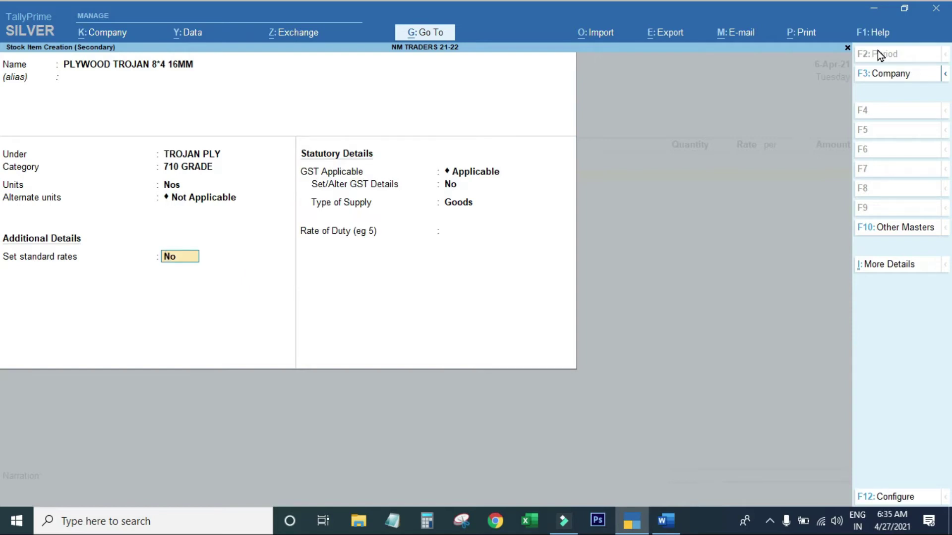
pyautogui.write('y')
pyautogui.press('Return')
pyautogui.press('Return')
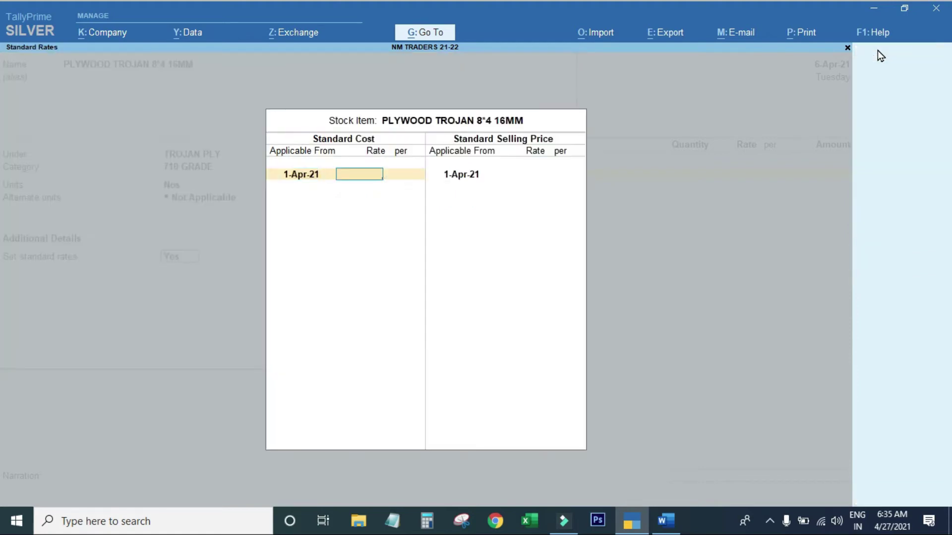
# Set the item's standard cost rate to 2,000 per Nos.
pyautogui.hotkey('alt', 'Tab')
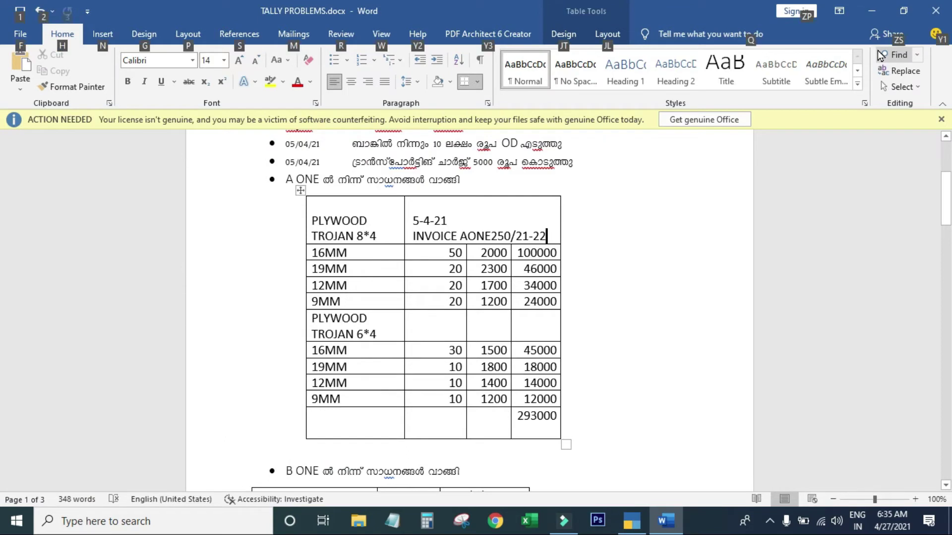
pyautogui.hotkey('alt', 'Tab')
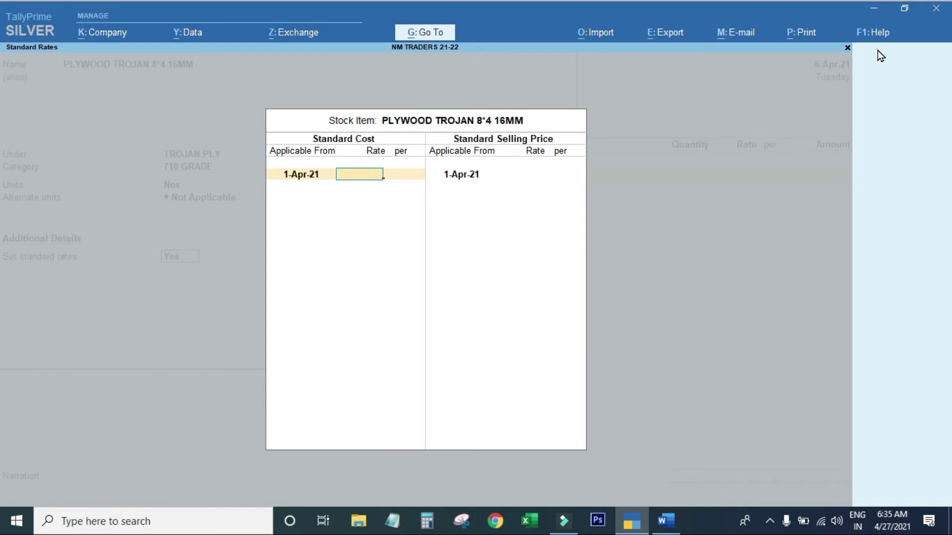
pyautogui.write('20000')
pyautogui.press('BackSpace')
pyautogui.press('BackSpace')
pyautogui.press('BackSpace')
pyautogui.press('BackSpace')
pyautogui.press('BackSpace')
pyautogui.write('2000')
pyautogui.press('Return')
# Set the standard selling price to 2,500, leave GST details unset, and keep Goods supply.
pyautogui.press('Return')
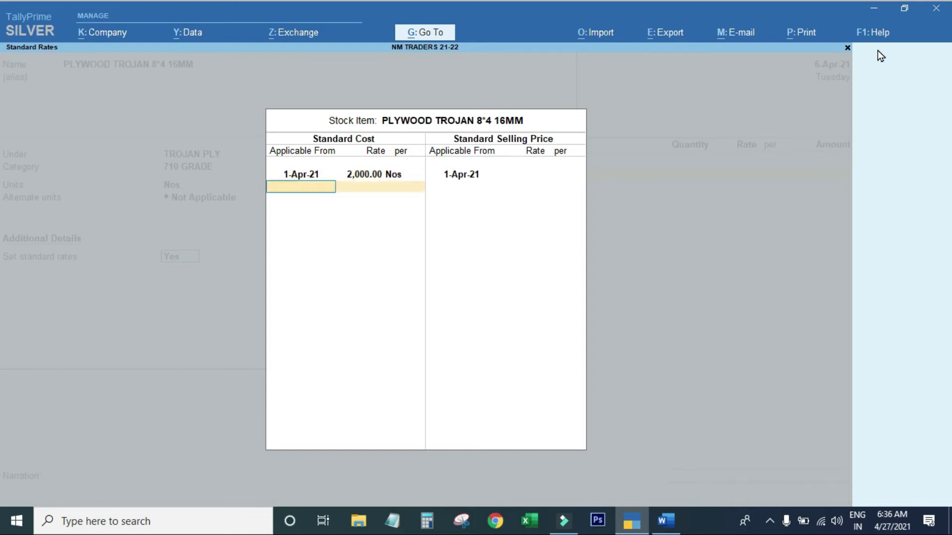
pyautogui.press('Return')
pyautogui.press('Return')
pyautogui.write('2400')
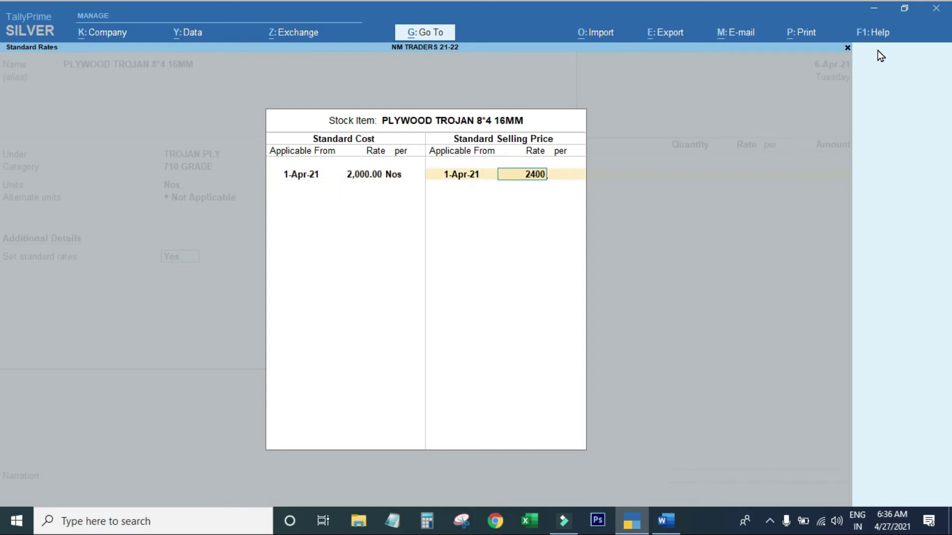
pyautogui.press('Return')
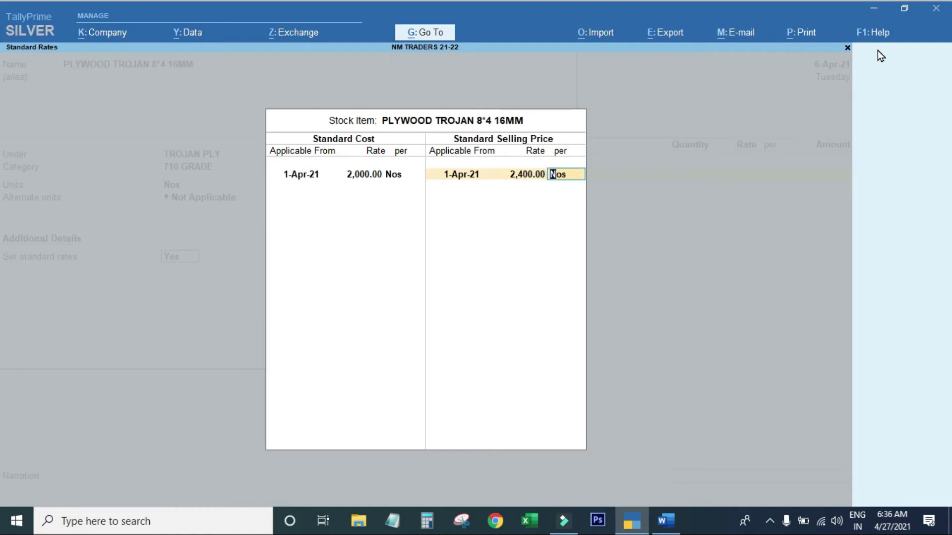
pyautogui.press('BackSpace')
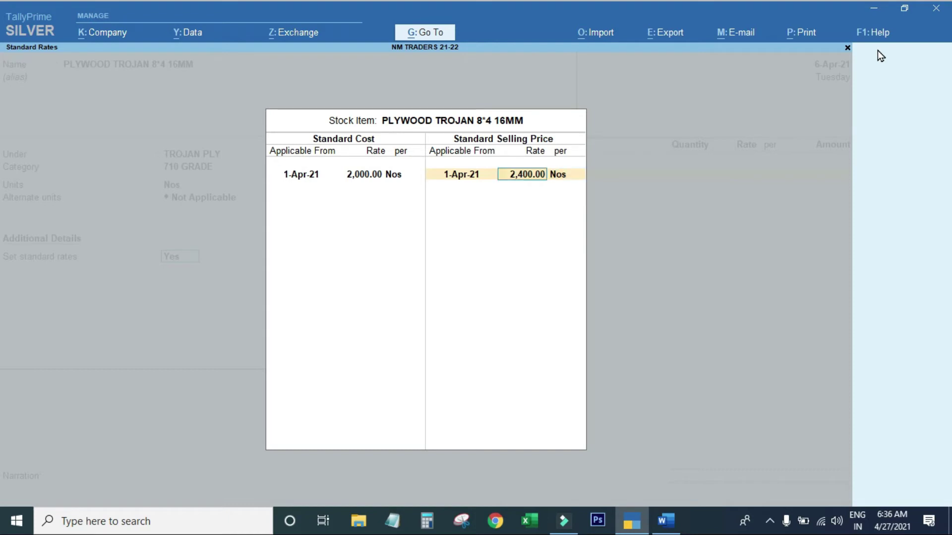
pyautogui.write('2500')
pyautogui.press('Return')
pyautogui.press('Return')
pyautogui.press('Return')
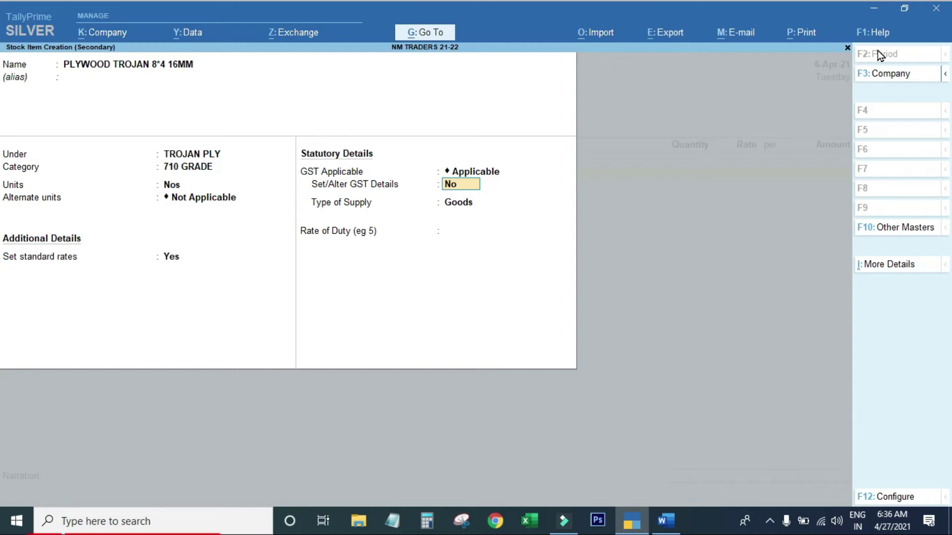
pyautogui.press('Return')
pyautogui.press('Return')
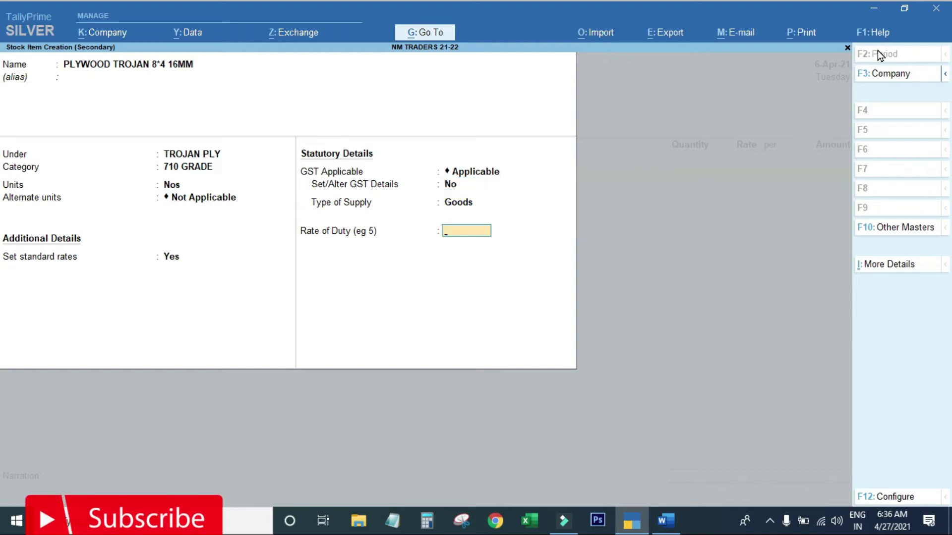
pyautogui.press('Return')
pyautogui.press('Return')
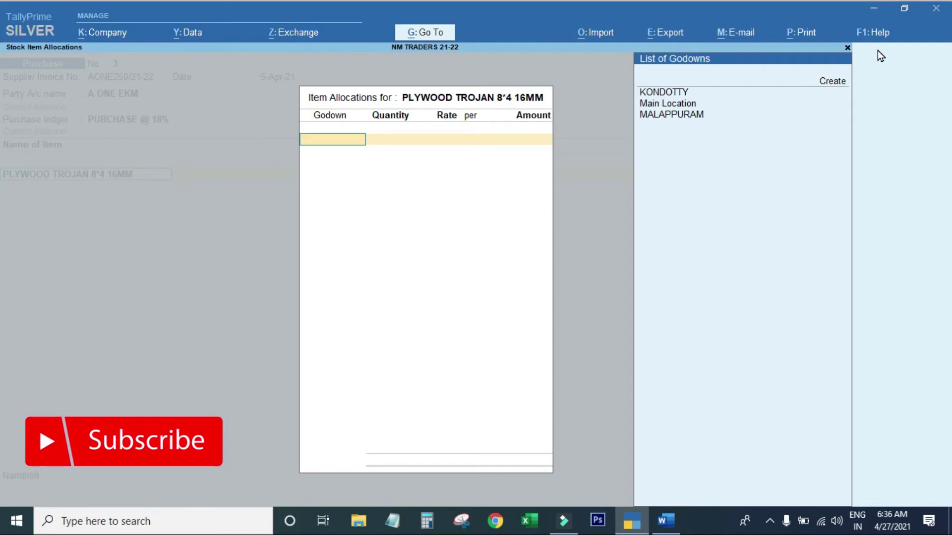
# Put 50 Nos of the 16MM plywood in Main Location at 2,000, totalling 1,00,000.
pyautogui.press('Down')
pyautogui.press('Down')
pyautogui.press('Down')
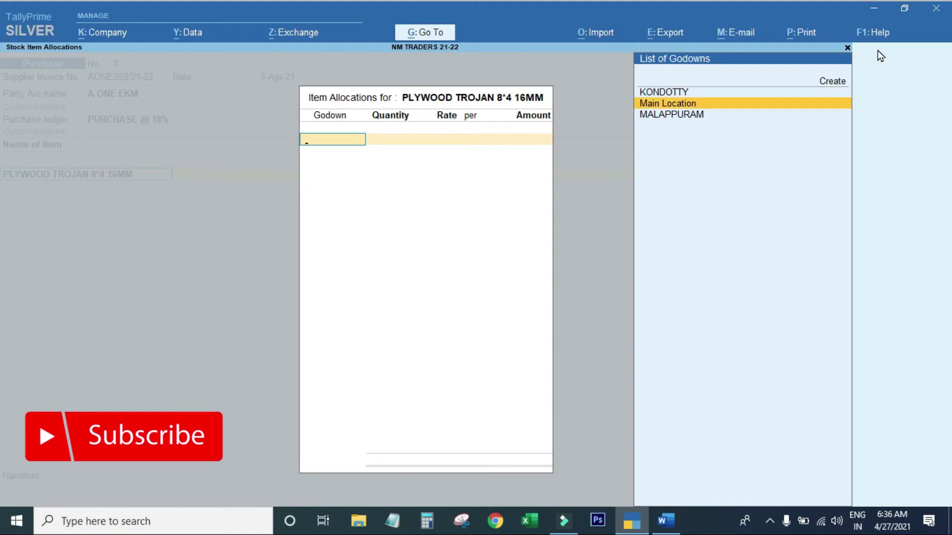
pyautogui.press('Return')
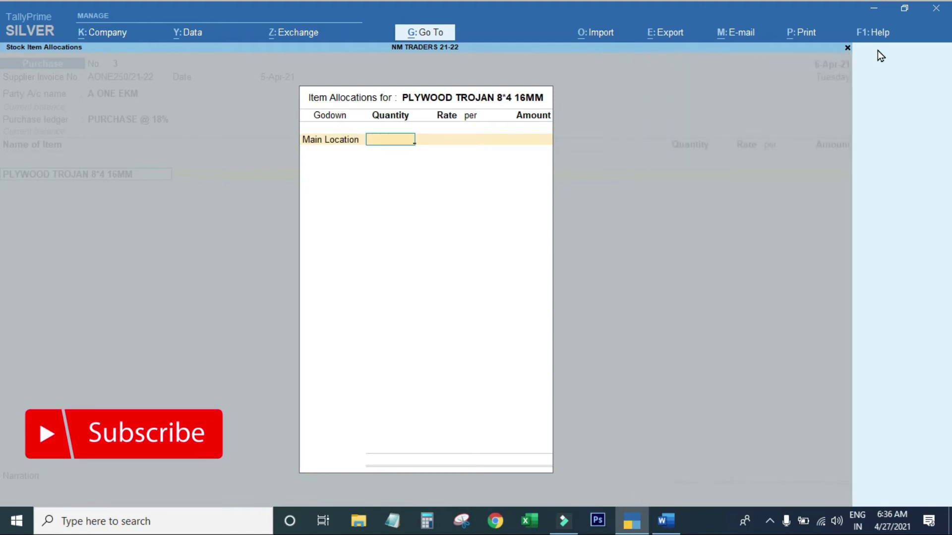
pyautogui.hotkey('alt', 'Tab')
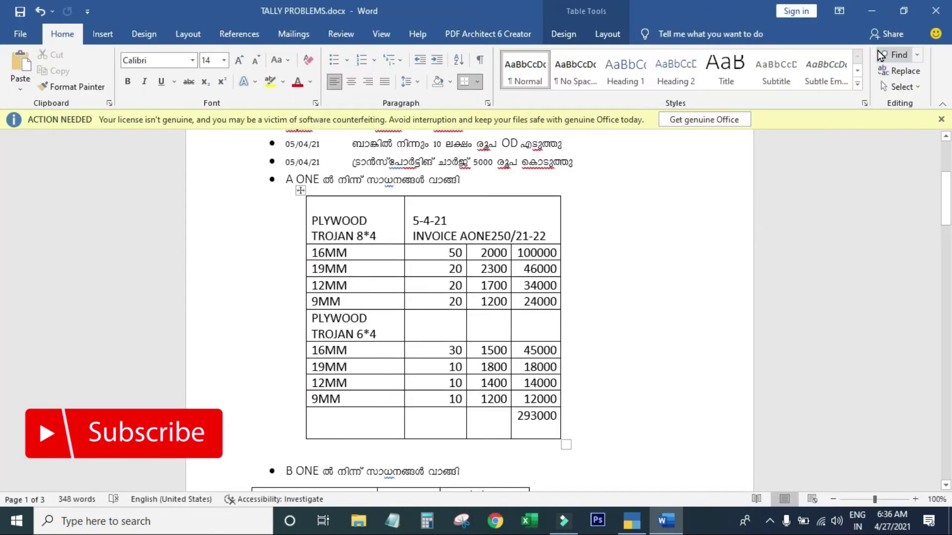
pyautogui.hotkey('alt', 'Tab')
pyautogui.write('50')
pyautogui.press('Return')
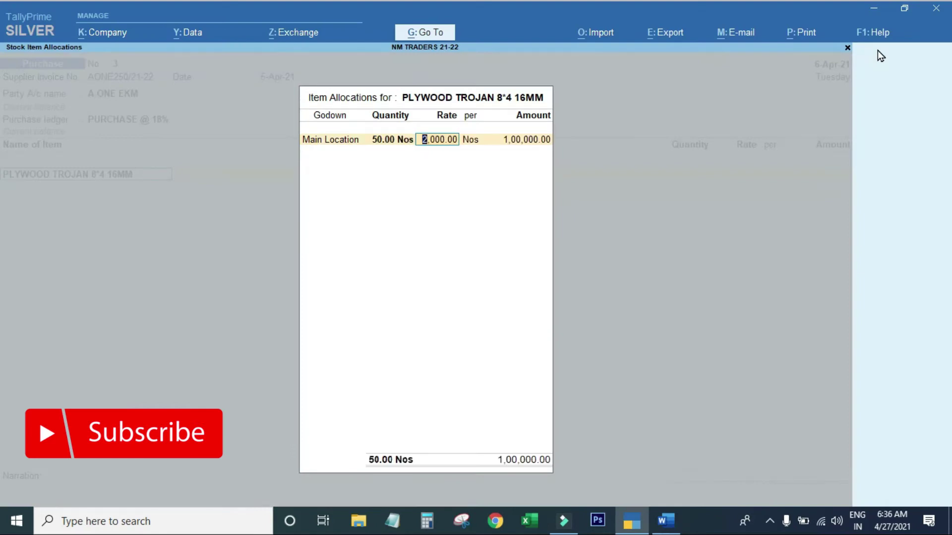
pyautogui.press('Return')
pyautogui.press('Return')
pyautogui.press('Return')
pyautogui.press('Return')
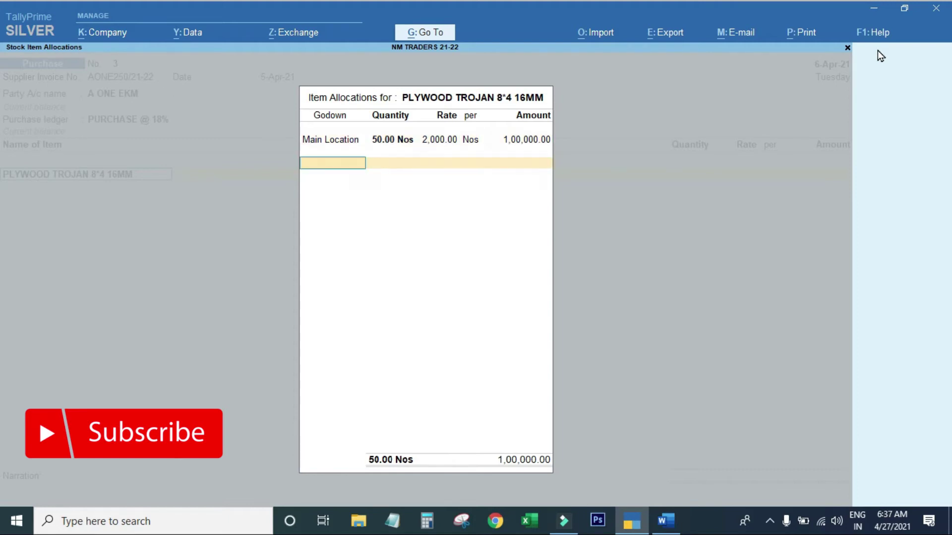
pyautogui.press('Return')
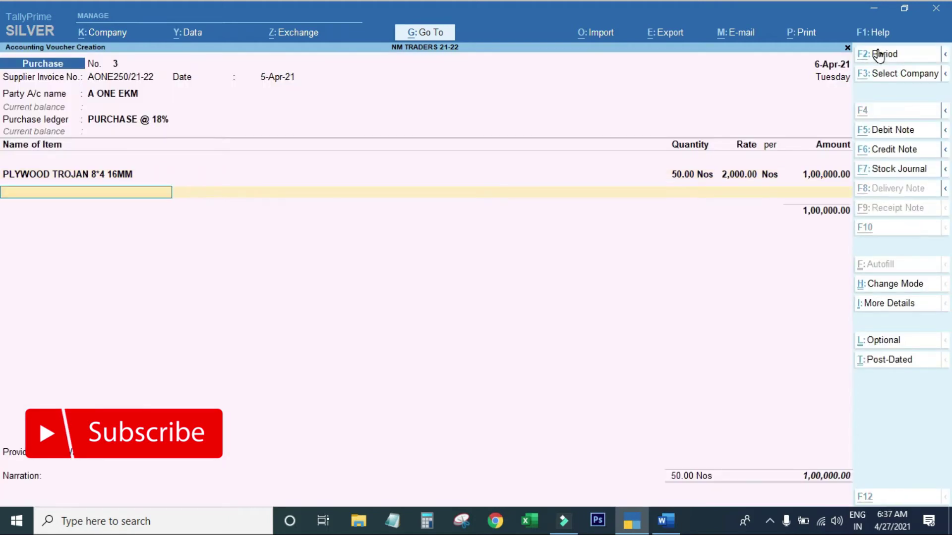
# Start a new stock item PLYWOOD TROJAN 8*4 12MM under TROJAN PLY, 710 GRADE, in Nos.
pyautogui.hotkey('alt', 'c')
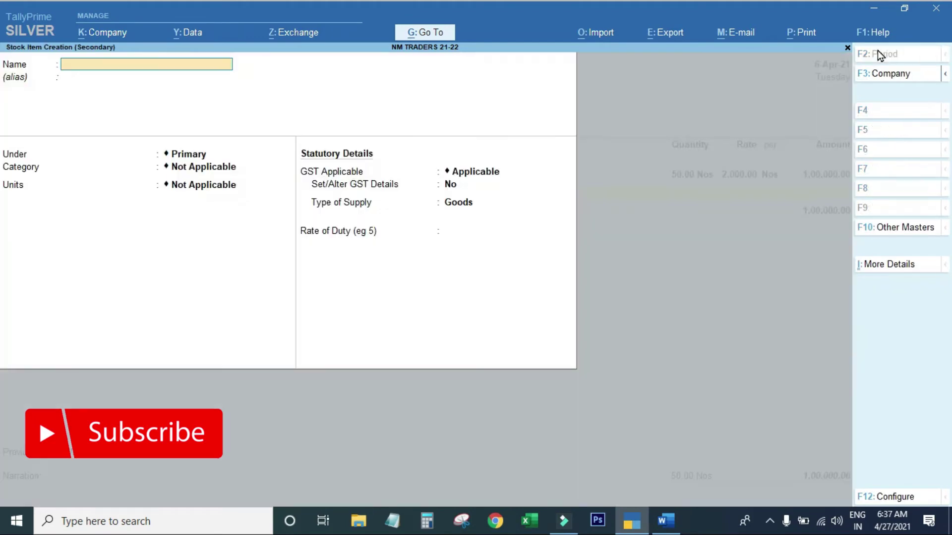
pyautogui.write('PLYWOOD TROJAN 8*4 16MM')
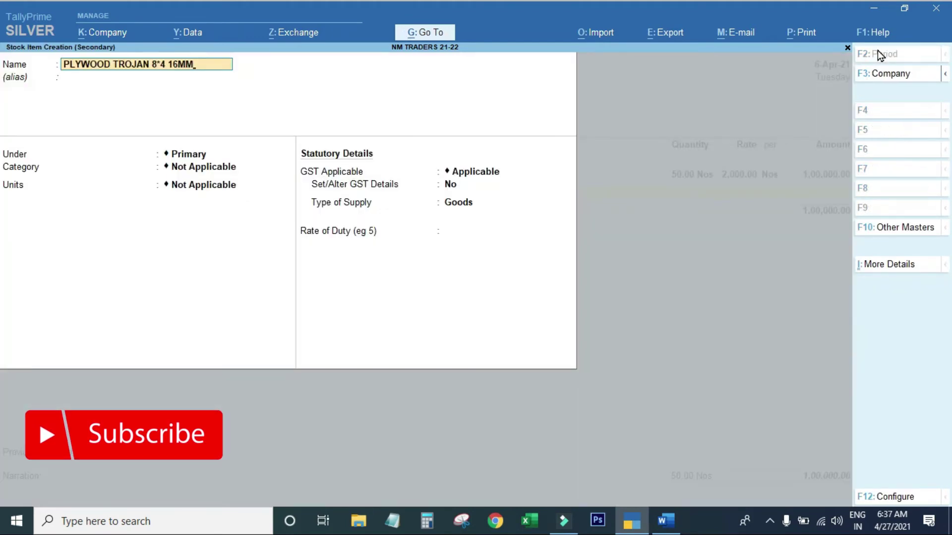
pyautogui.press('BackSpace')
pyautogui.press('BackSpace')
pyautogui.press('BackSpace')
pyautogui.write('2MM')
pyautogui.press('Return')
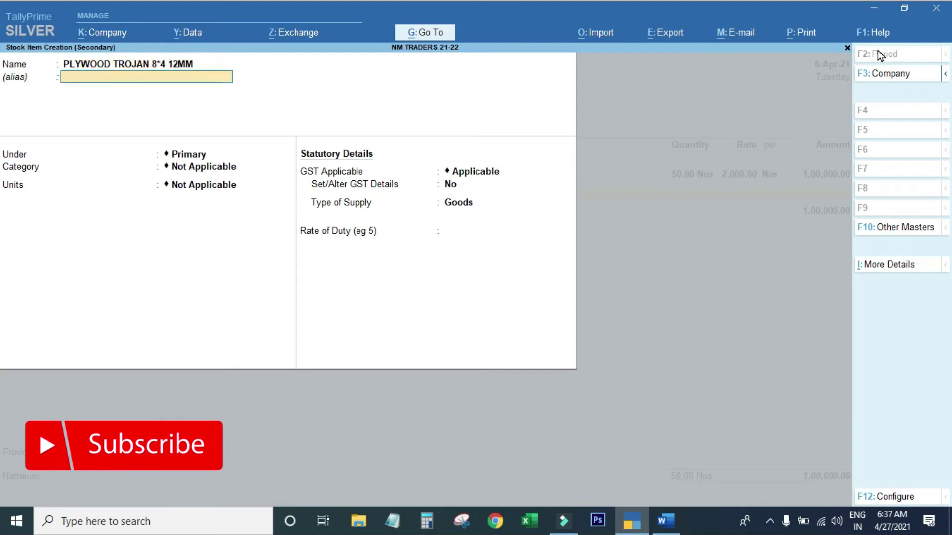
pyautogui.press('Return')
pyautogui.write('tr')
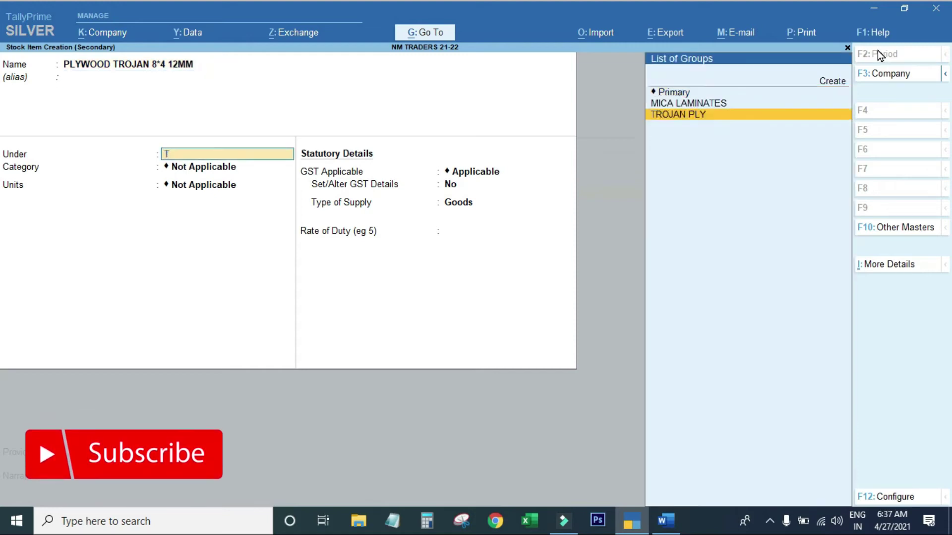
pyautogui.press('Return')
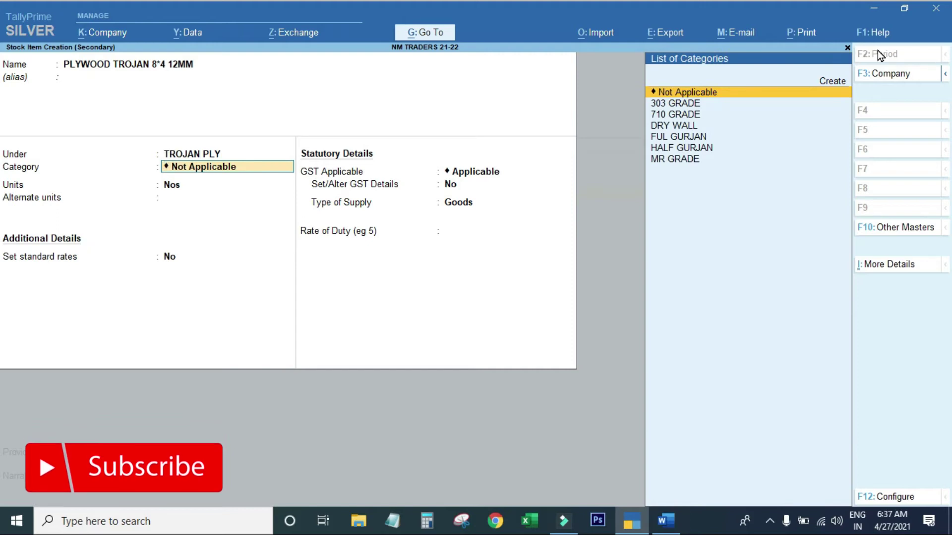
pyautogui.press('Down')
pyautogui.press('Down')
pyautogui.press('Return')
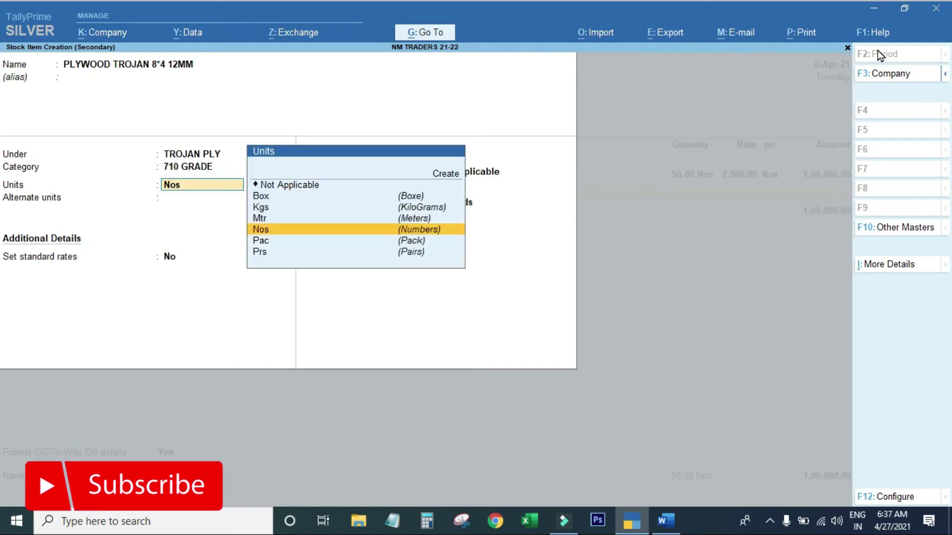
pyautogui.press('Return')
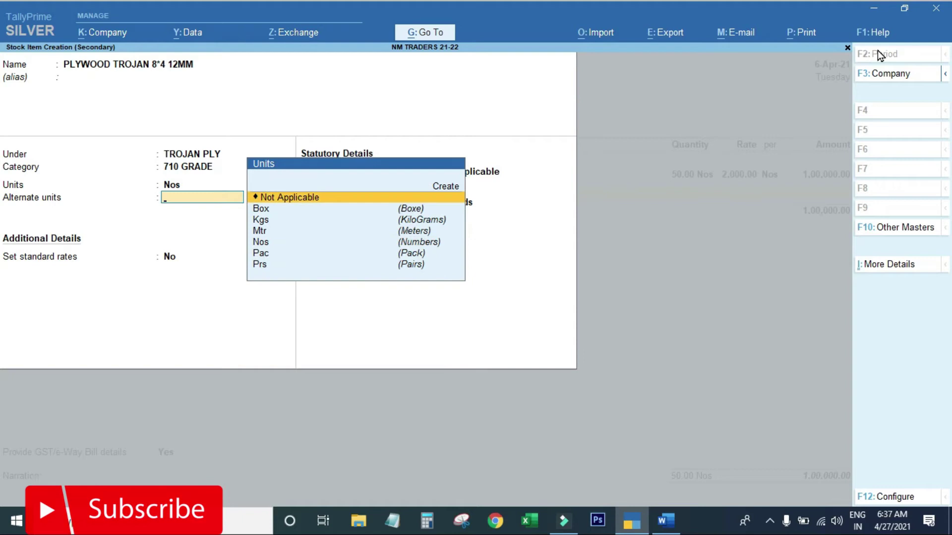
pyautogui.press('Return')
# Enable standard rates with cost 2,300 and selling price 2,800.
pyautogui.write('y')
pyautogui.press('Return')
pyautogui.press('Return')
pyautogui.hotkey('alt', 'Tab')
pyautogui.hotkey('alt', 'Tab')
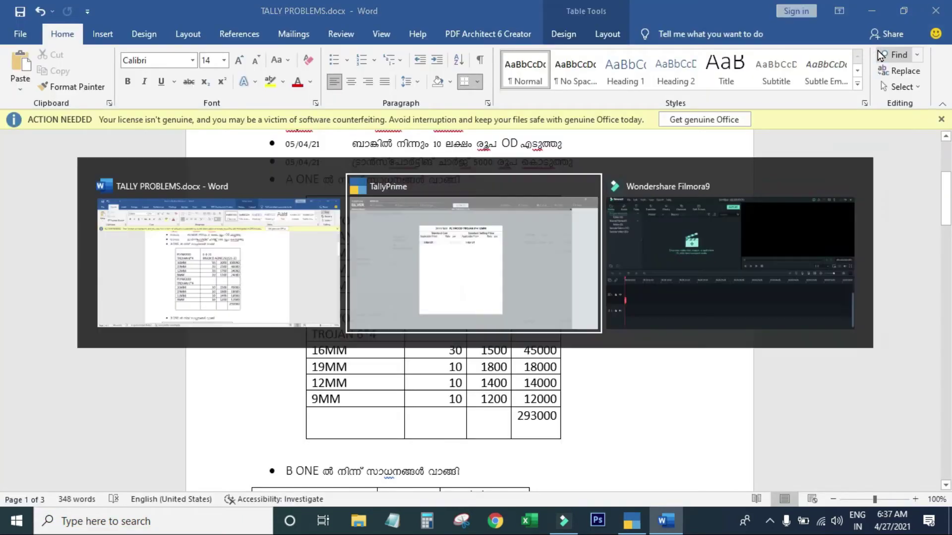
pyautogui.write('2300')
pyautogui.press('Return')
pyautogui.press('Return')
pyautogui.press('Return')
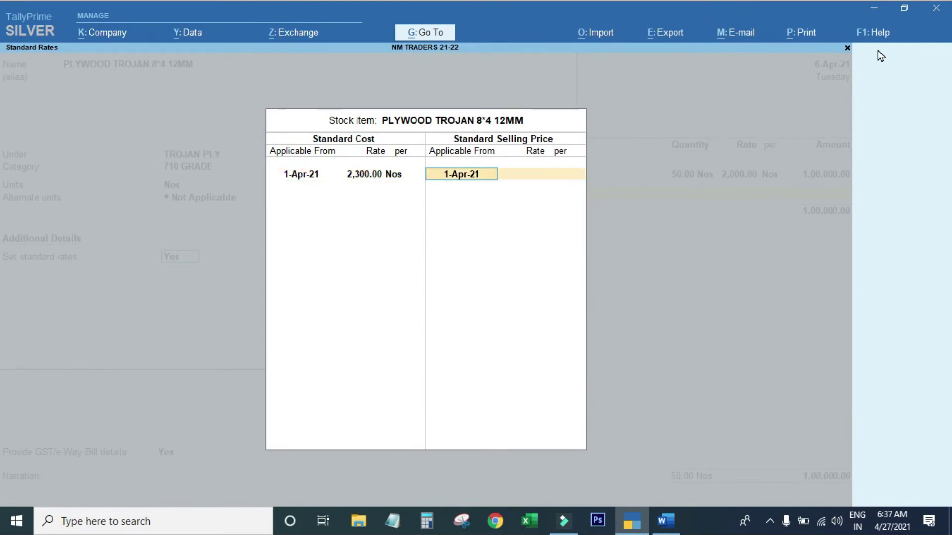
pyautogui.write('2800')
pyautogui.press('Return')
pyautogui.press('Return')
pyautogui.press('Return')
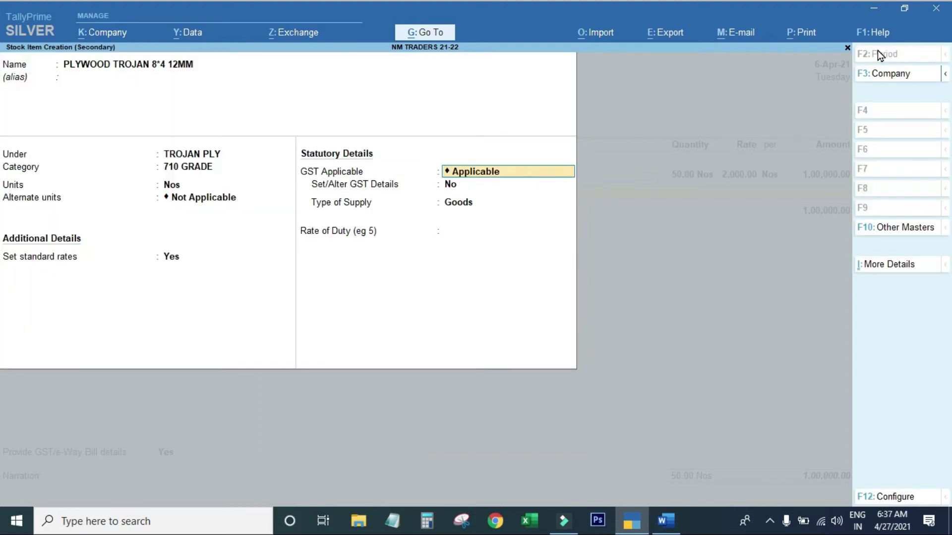
# Correct the item name to PLYWOOD TROJAN 8*4 19MM and save the stock item.
pyautogui.press('BackSpace')
pyautogui.press('BackSpace')
pyautogui.press('BackSpace')
pyautogui.press('BackSpace')
pyautogui.press('BackSpace')
pyautogui.press('BackSpace')
pyautogui.press('BackSpace')
pyautogui.press('BackSpace')
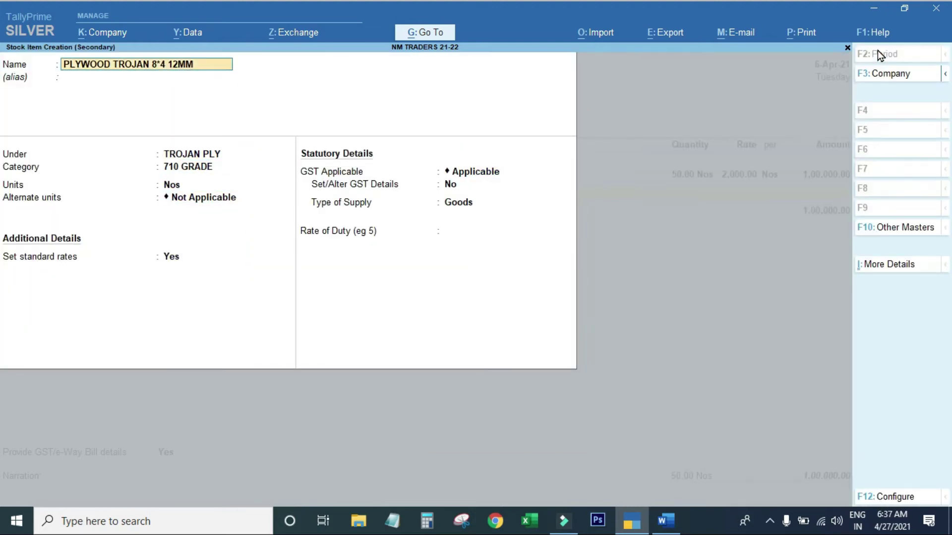
pyautogui.press('BackSpace')
pyautogui.press('BackSpace')
pyautogui.write('9MM')
pyautogui.press('Return')
pyautogui.press('Return')
pyautogui.press('Return')
pyautogui.press('Return')
pyautogui.press('Return')
pyautogui.press('Return')
pyautogui.press('Return')
pyautogui.press('Return')
pyautogui.press('Return')
pyautogui.press('Return')
pyautogui.press('Return')
pyautogui.press('ctrl')
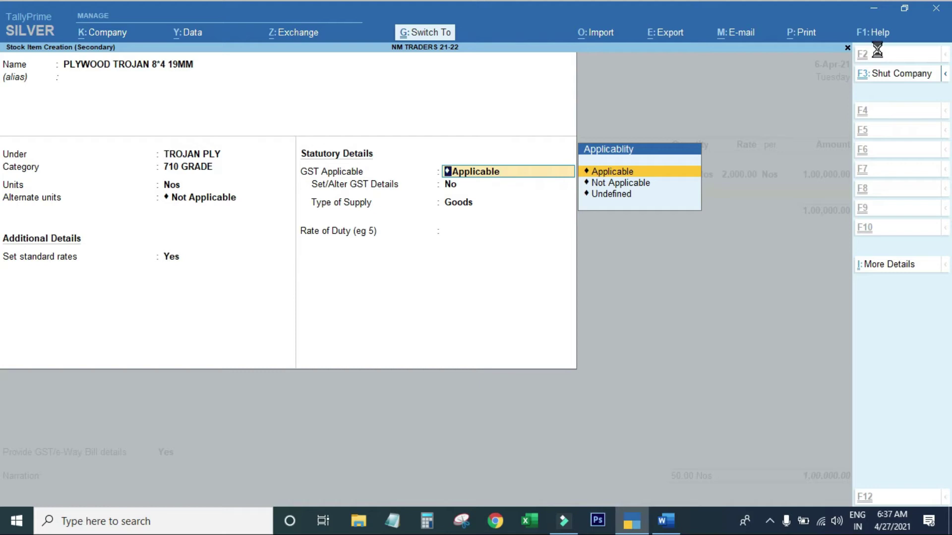
pyautogui.hotkey('ctrl', 'a')
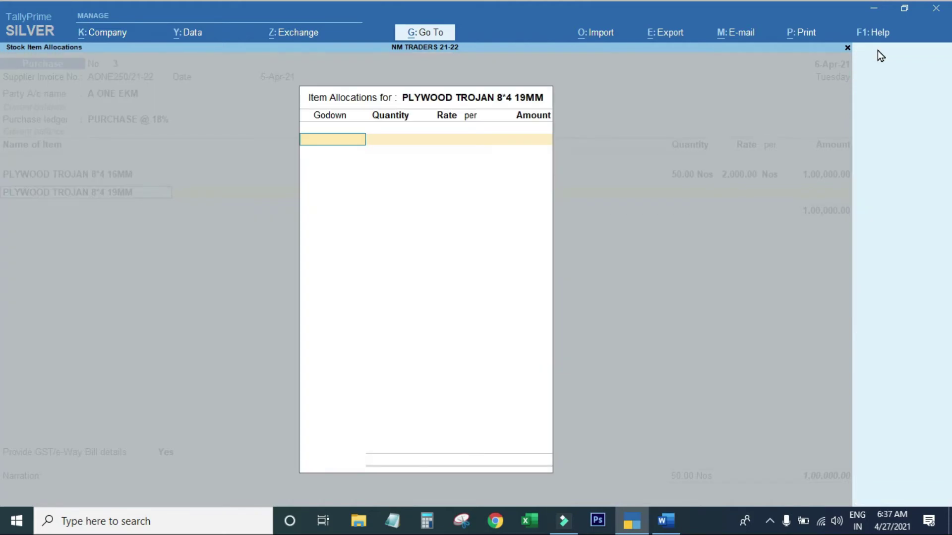
# Put 20 Nos of 19MM plywood in Main Location at 2,300, then begin another stock item.
pyautogui.press('Return')
pyautogui.press('BackSpace')
pyautogui.write('Ma')
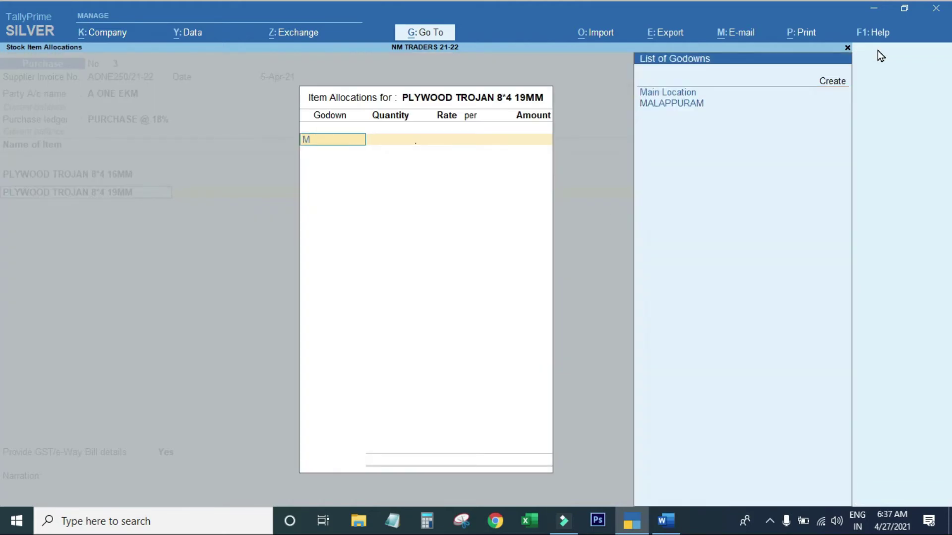
pyautogui.press('Return')
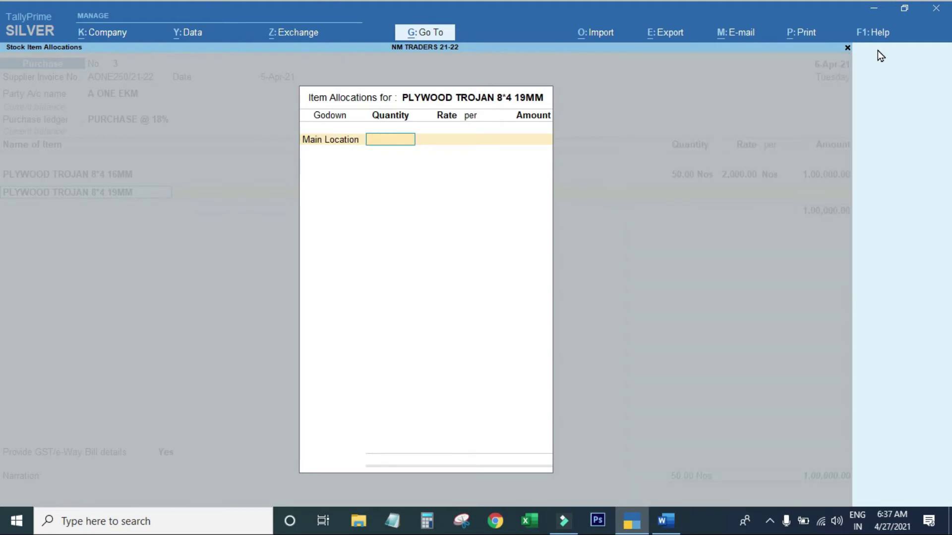
pyautogui.hotkey('alt', 'Tab')
pyautogui.hotkey('alt', 'Tab')
pyautogui.write('20')
pyautogui.press('Return')
pyautogui.write('2300')
pyautogui.press('Return')
pyautogui.press('Return')
pyautogui.press('Return')
pyautogui.press('Return')
pyautogui.hotkey('alt', 'c')
pyautogui.write('PLYWOOD TROJAN 8*4 16MM')
# Name the item PLYWOOD TROJAN 8*4 12 under TROJAN PLY, 710 GRADE, in Nos.
pyautogui.press('BackSpace')
pyautogui.press('BackSpace')
pyautogui.press('BackSpace')
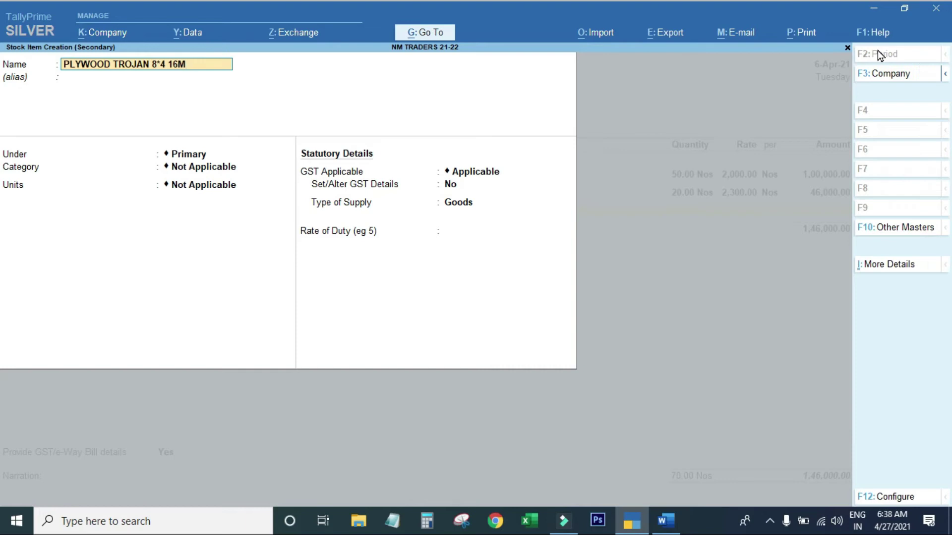
pyautogui.hotkey('alt', 'Tab')
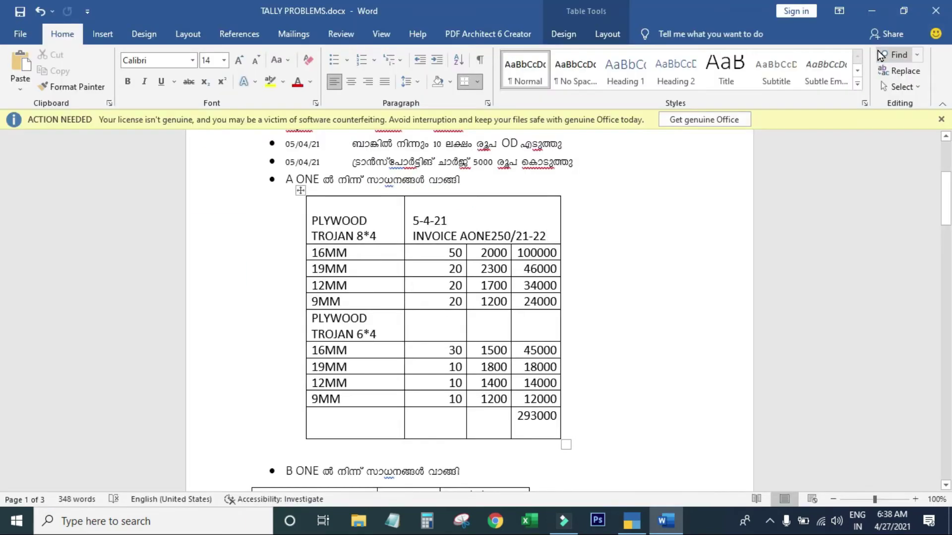
pyautogui.hotkey('alt', 'Tab')
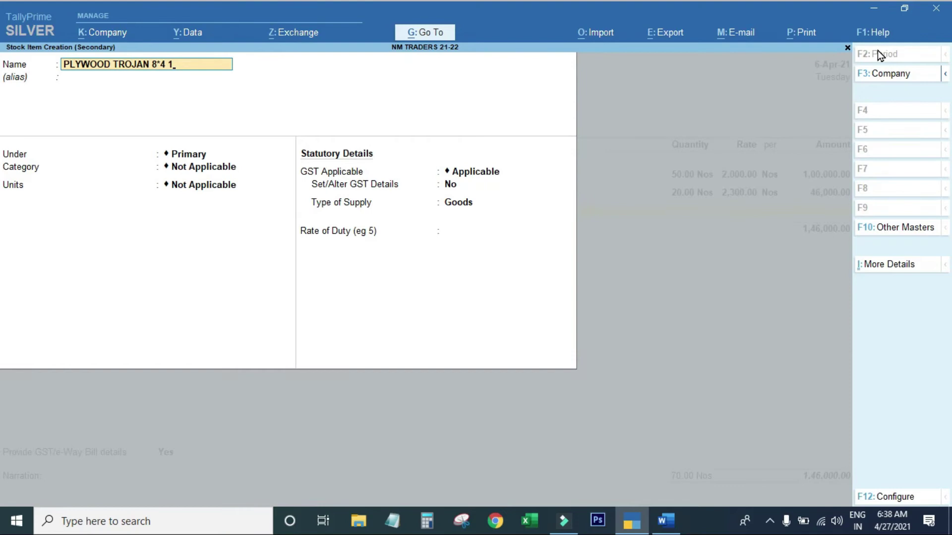
pyautogui.write('2')
pyautogui.press('Return')
pyautogui.write('TRO')
pyautogui.press('Return')
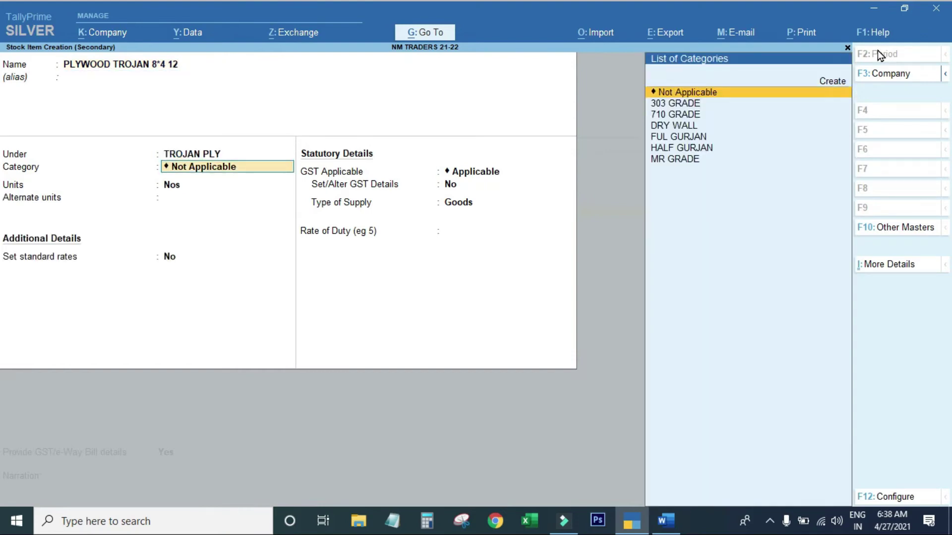
pyautogui.write('710')
pyautogui.press('Return')
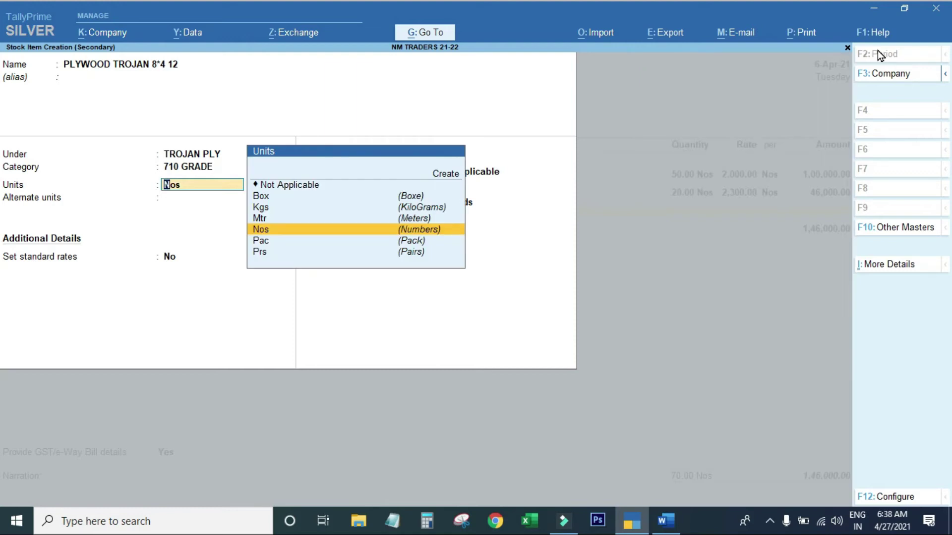
pyautogui.press('Return')
# Set standard cost 1,700 and selling price 2,100, and save the item.
pyautogui.press('Return')
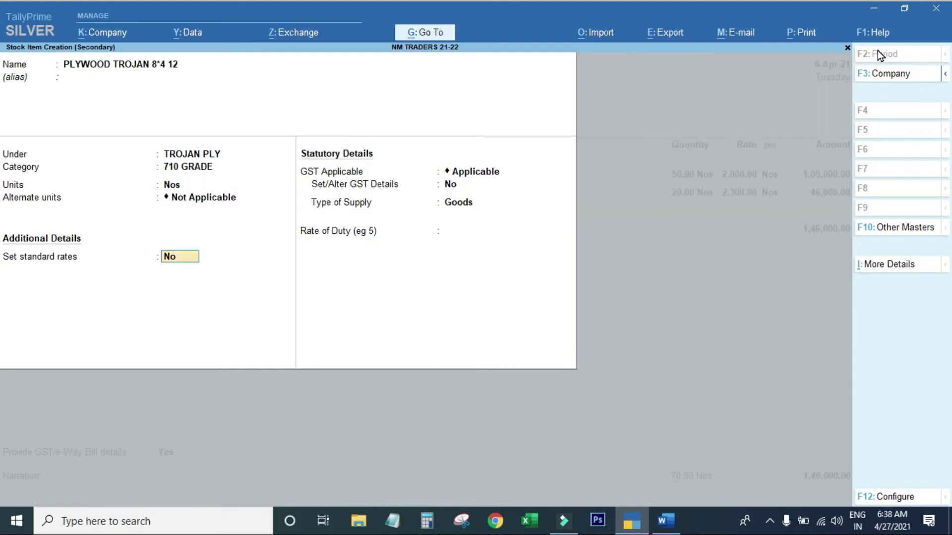
pyautogui.write('y')
pyautogui.press('Return')
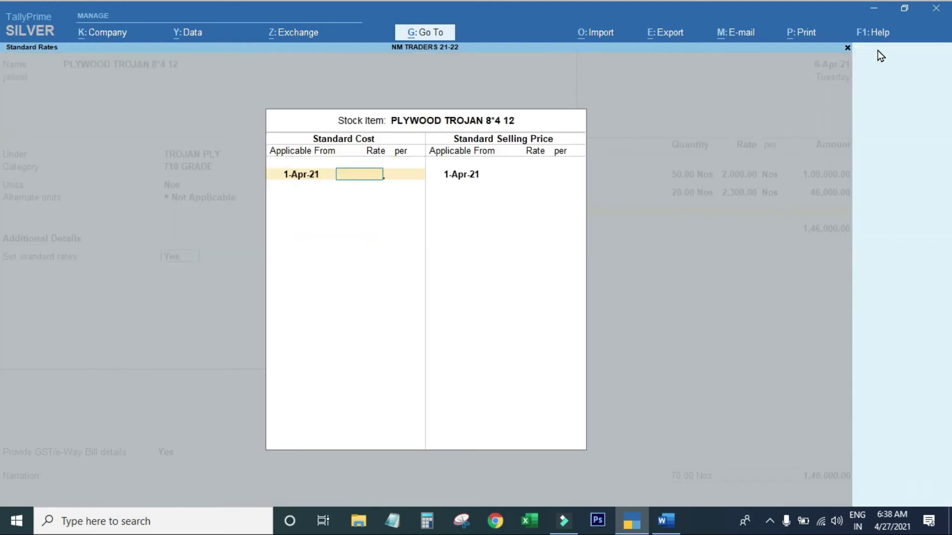
pyautogui.hotkey('alt', 'Tab')
pyautogui.hotkey('alt', 'Tab')
pyautogui.write('1,700')
pyautogui.press('Return')
pyautogui.press('Return')
pyautogui.press('Return')
pyautogui.write('2100')
pyautogui.press('Return')
pyautogui.press('Return')
pyautogui.press('Return')
pyautogui.press('Return')
pyautogui.press('Return')
pyautogui.press('Return')
pyautogui.press('Return')
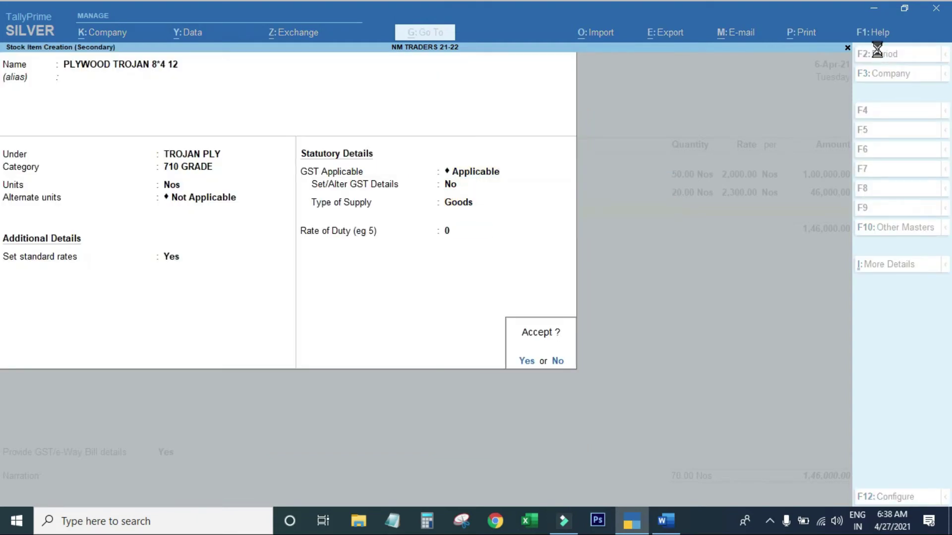
pyautogui.press('Return')
pyautogui.press('Return')
# Allocate 20 Nos of the 12 plywood to Main Location at 1,700.
pyautogui.press('BackSpace')
pyautogui.press('BackSpace')
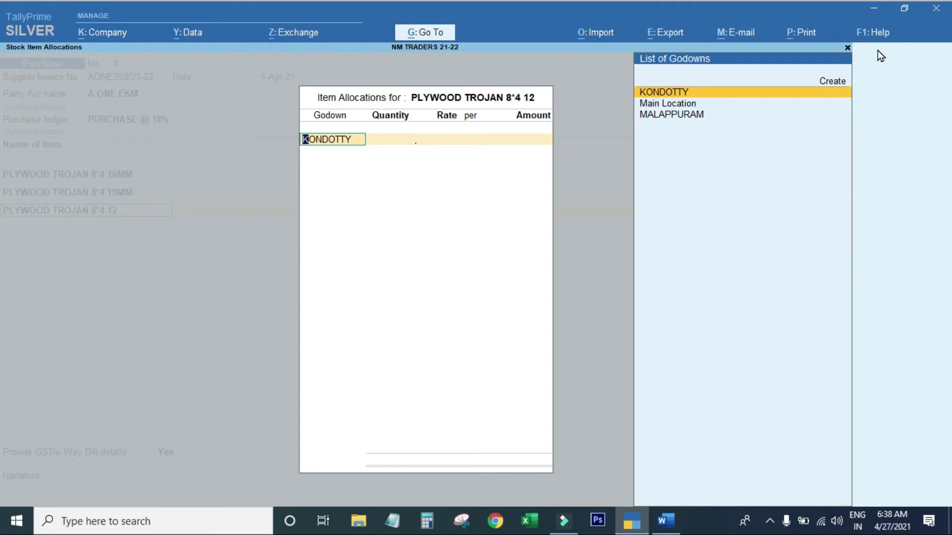
pyautogui.press('Down')
pyautogui.press('Return')
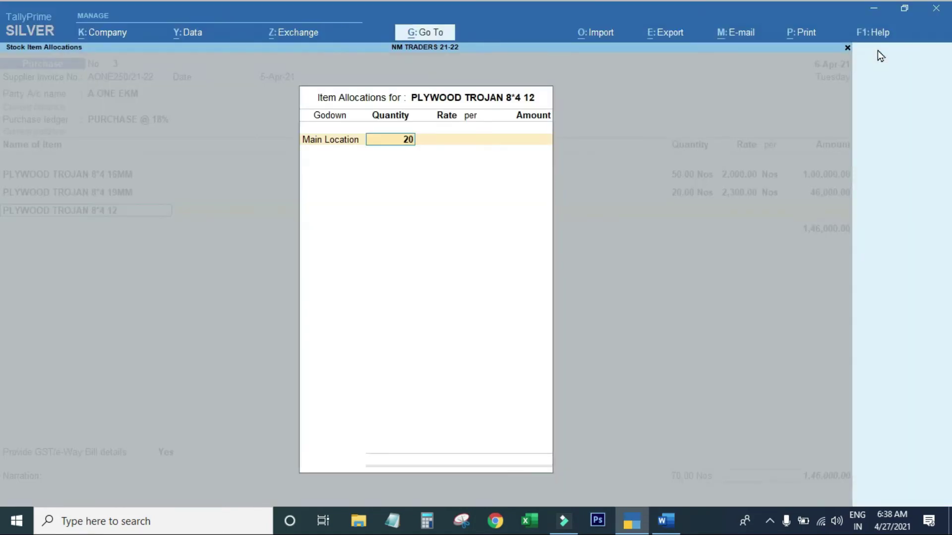
pyautogui.press('Return')
pyautogui.press('Return')
pyautogui.press('Return')
pyautogui.press('Return')
pyautogui.press('Return')
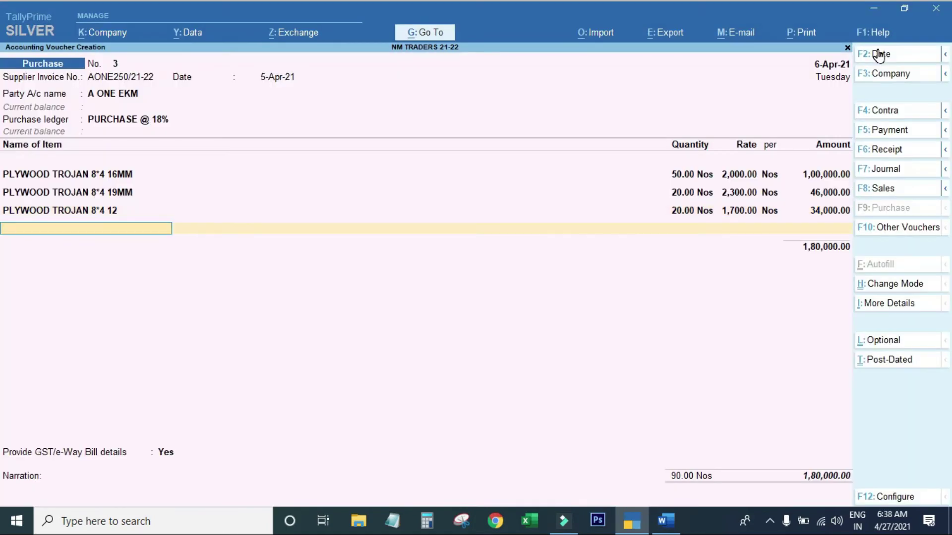
# Create stock item PLYWOOD TROJAN 8*4 9MM under TROJAN PLY, 710 GRADE, in Nos.
pyautogui.hotkey('alt', 'c')
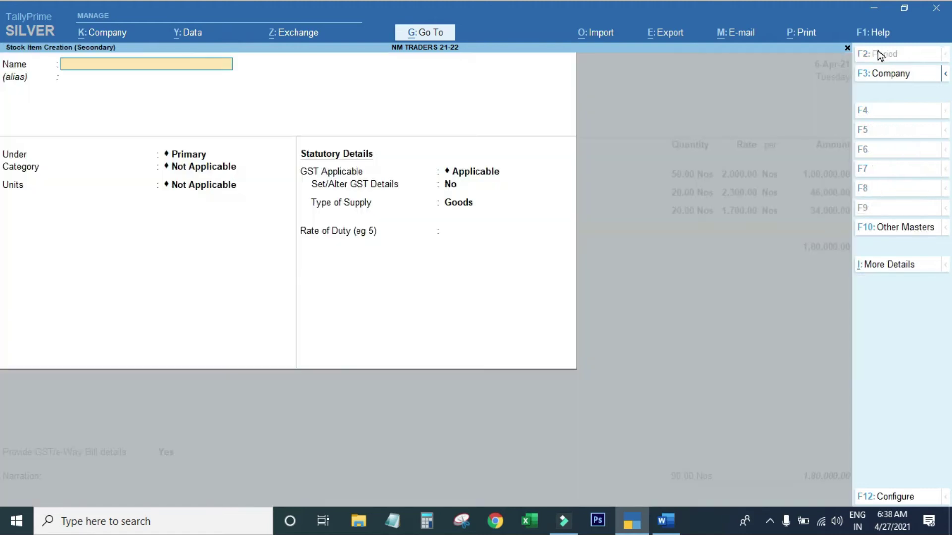
pyautogui.hotkey('ctrl', 'alt', 'v')
pyautogui.press('BackSpace')
pyautogui.press('BackSpace')
pyautogui.press('BackSpace')
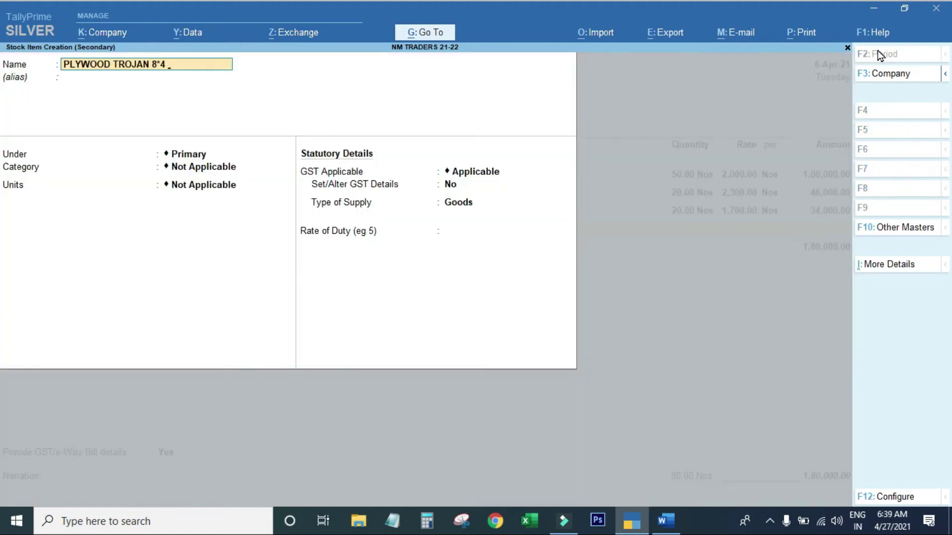
pyautogui.write('MM')
pyautogui.press('Return')
pyautogui.write('TRO')
pyautogui.press('Return')
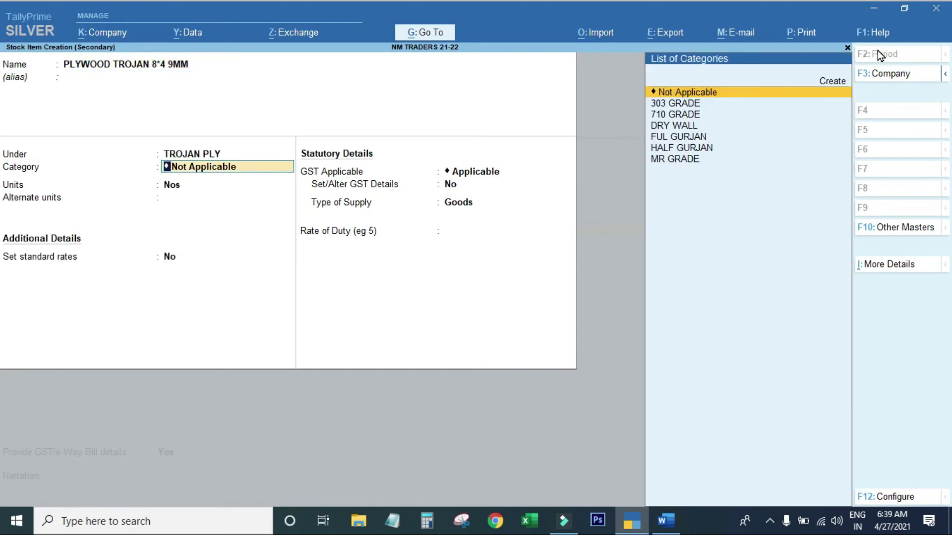
pyautogui.press('Down')
pyautogui.press('Down')
pyautogui.press('Return')
pyautogui.press('Return')
pyautogui.press('Return')
pyautogui.press('Return')
# Give the 9MM item standard cost 1,200 and selling price 1,500.
pyautogui.press('BackSpace')
pyautogui.write('y')
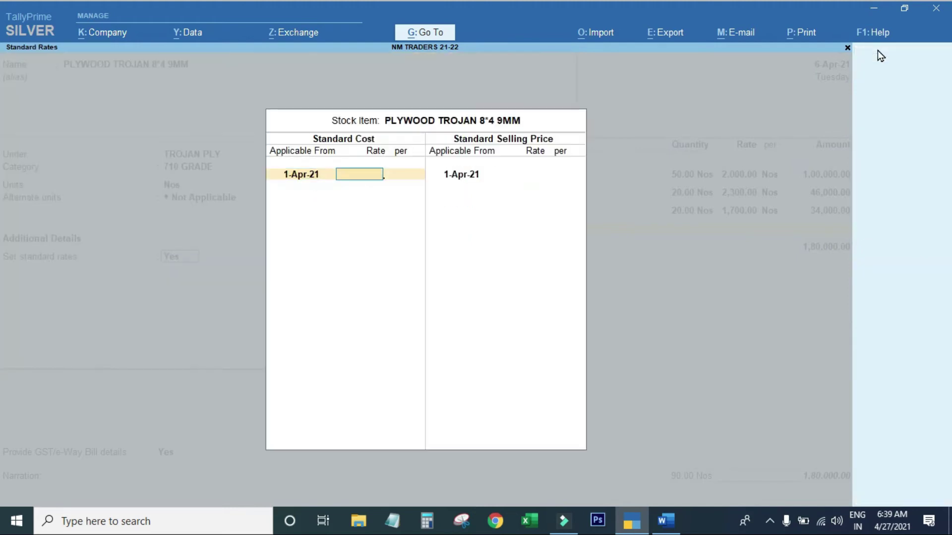
pyautogui.hotkey('alt', 'Tab')
pyautogui.press('alt')
pyautogui.hotkey('alt', 'Tab')
pyautogui.write('1,200')
pyautogui.press('Return')
pyautogui.press('Return')
pyautogui.press('Return')
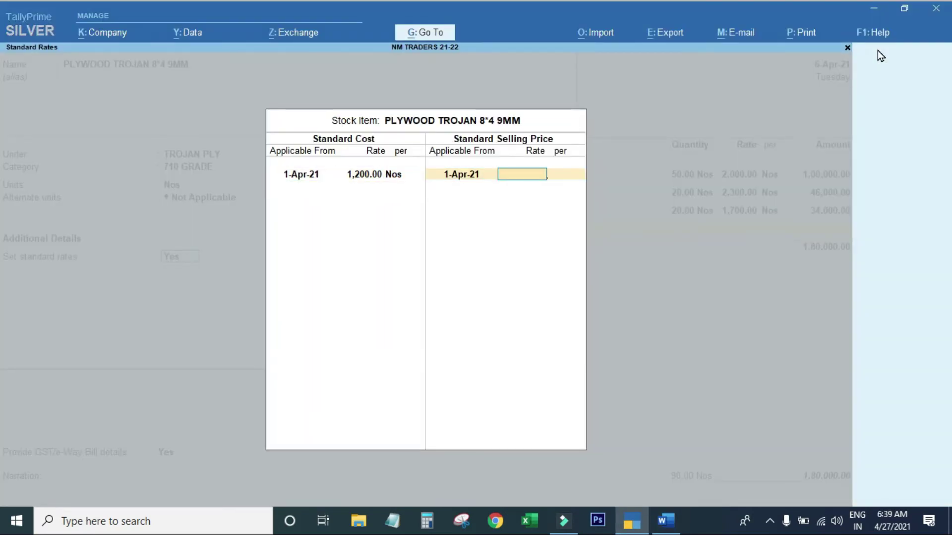
pyautogui.write('1500')
pyautogui.press('Return')
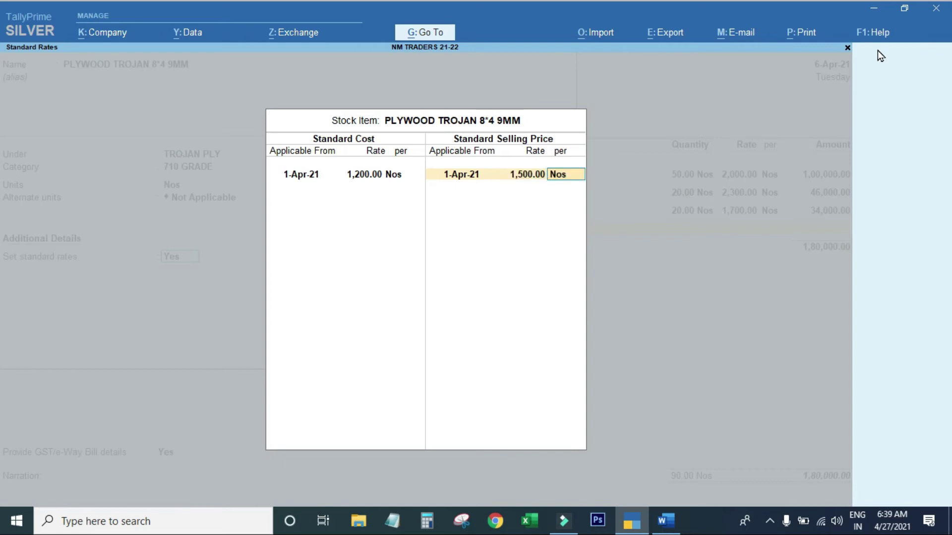
pyautogui.press('Return')
pyautogui.press('Return')
pyautogui.press('Return')
pyautogui.press('Return')
pyautogui.press('Return')
pyautogui.press('Return')
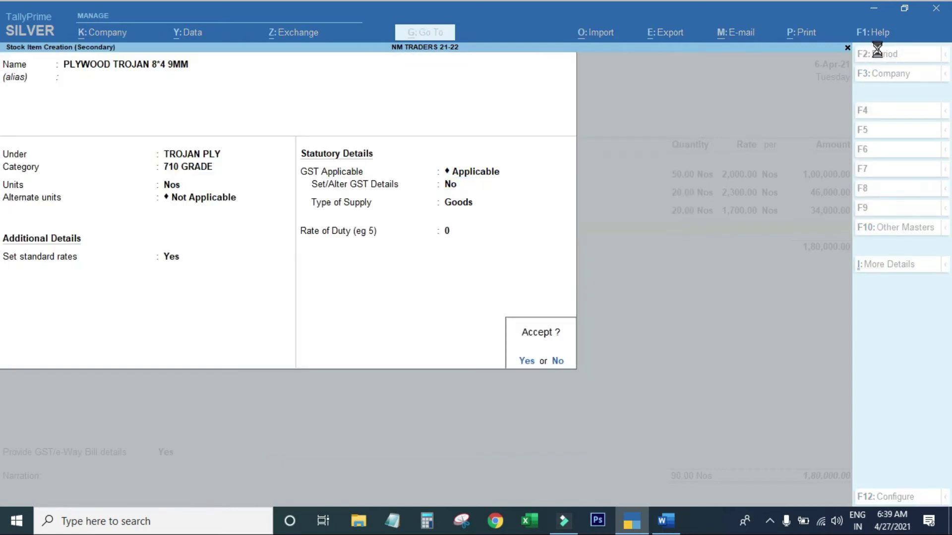
# Save the item and allocate 20 Nos to Main Location at 1,200, totalling 24,000.
pyautogui.press('Return')
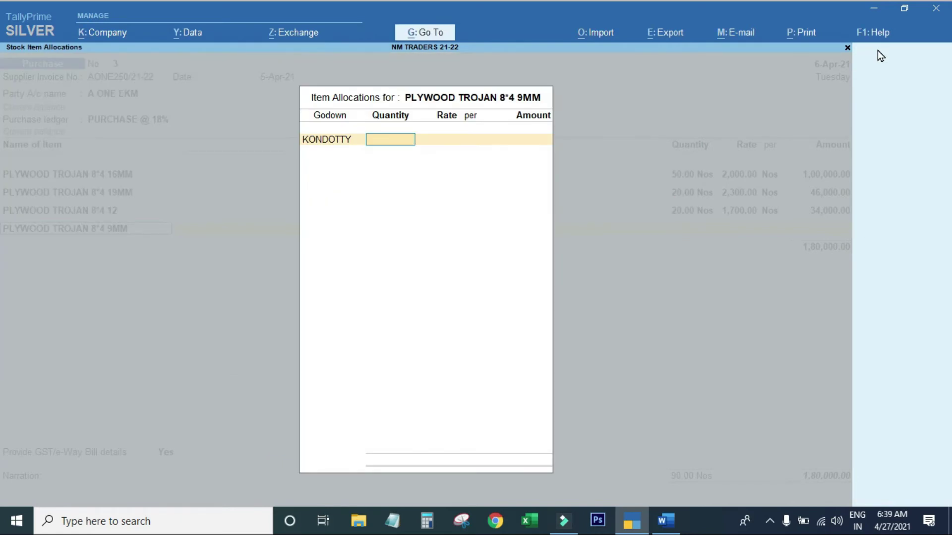
pyautogui.press('BackSpace')
pyautogui.press('Down')
pyautogui.press('Return')
pyautogui.write('20')
pyautogui.press('Return')
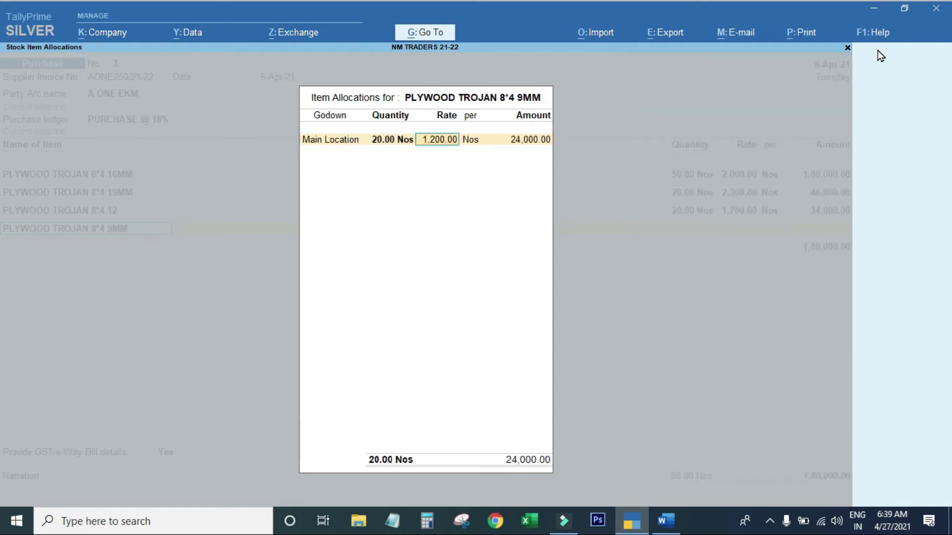
pyautogui.press('Return')
pyautogui.press('Return')
pyautogui.press('Return')
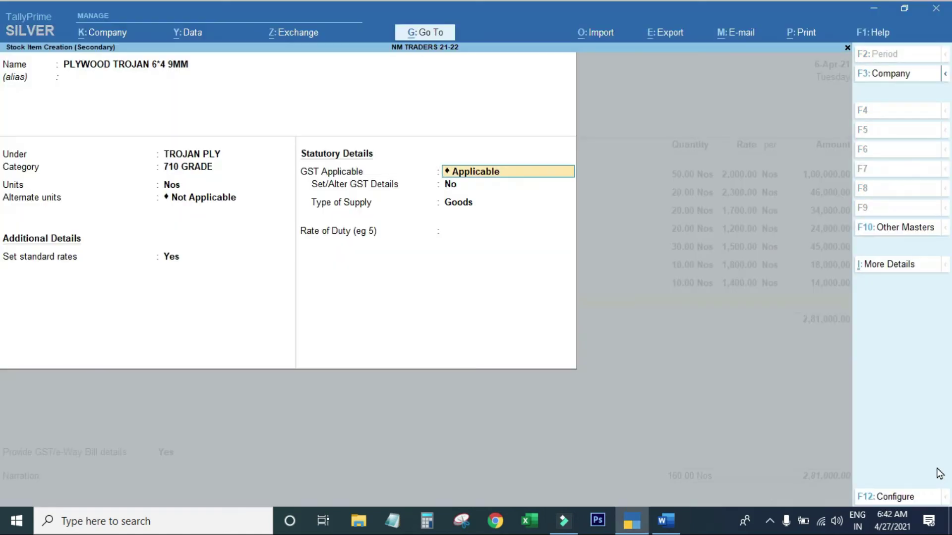
# Allocate 10 Nos of the final plywood item to Main Location.
pyautogui.press('Return')
pyautogui.press('Return')
pyautogui.press('Return')
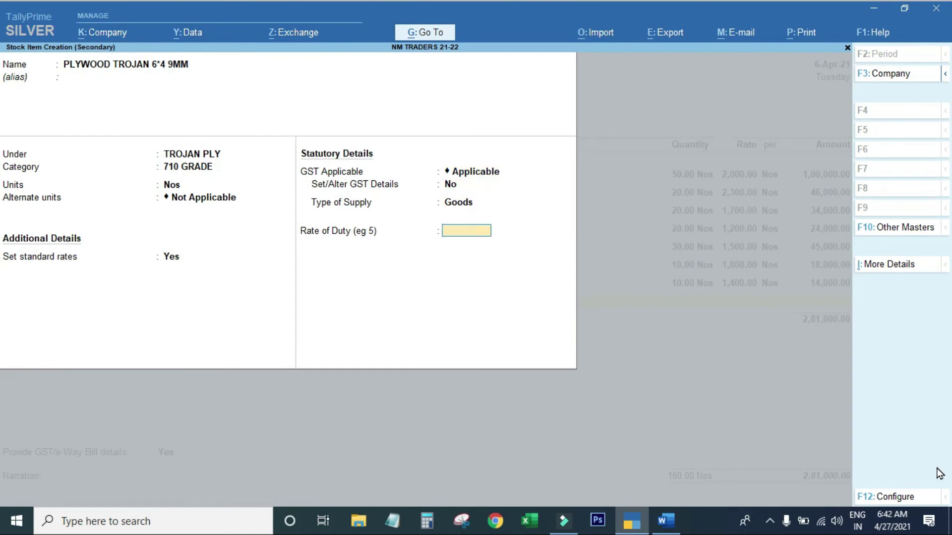
pyautogui.press('Return')
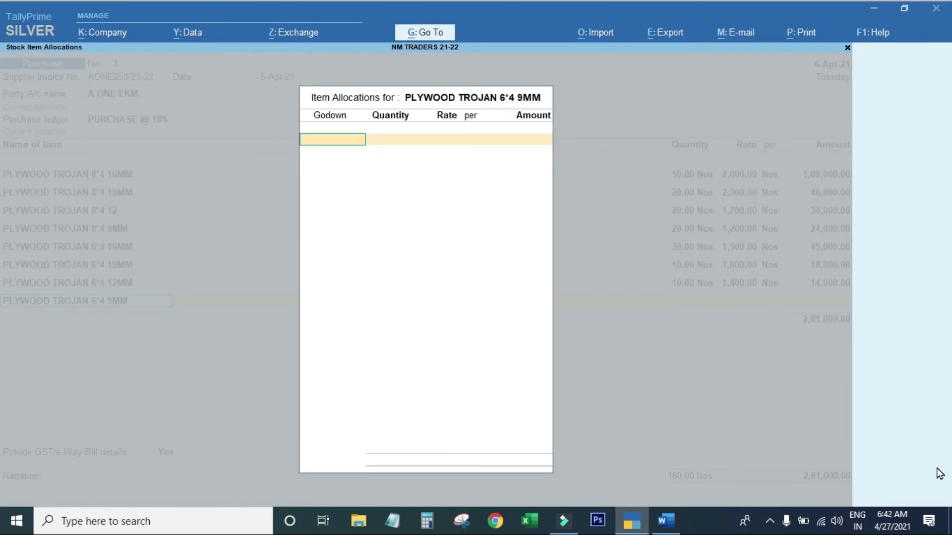
pyautogui.press('Down')
pyautogui.press('Down')
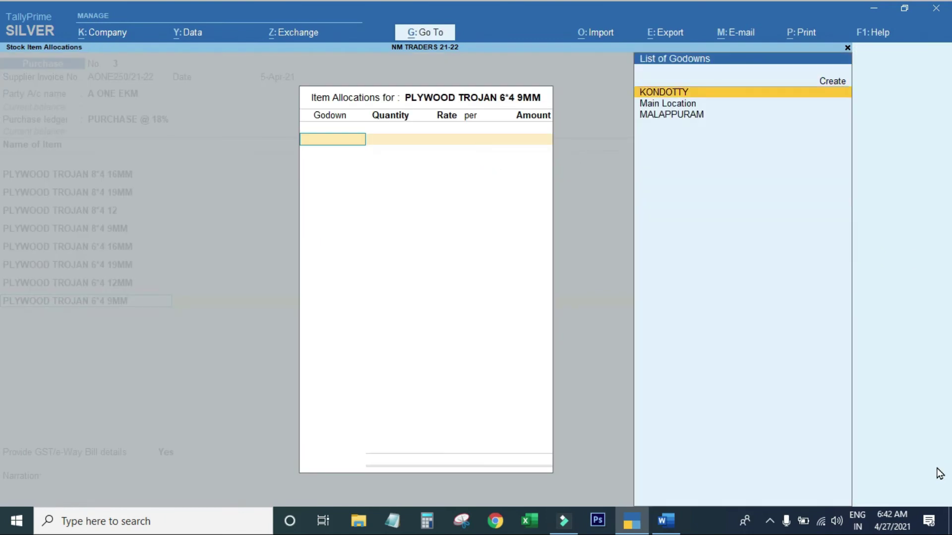
pyautogui.press('Return')
pyautogui.hotkey('alt', 'Tab')
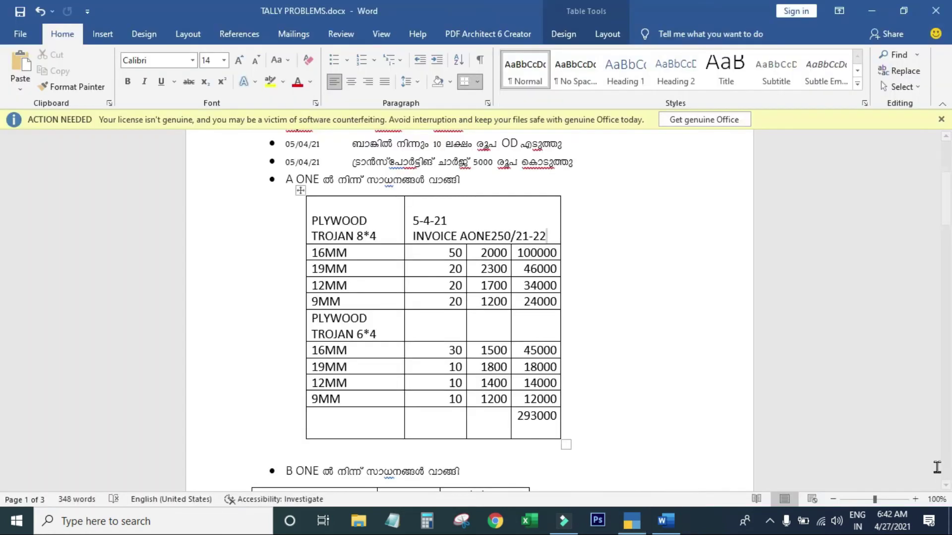
pyautogui.hotkey('alt', 'Tab')
pyautogui.write('10')
pyautogui.press('Return')
pyautogui.press('Return')
pyautogui.press('Return')
pyautogui.press('Return')
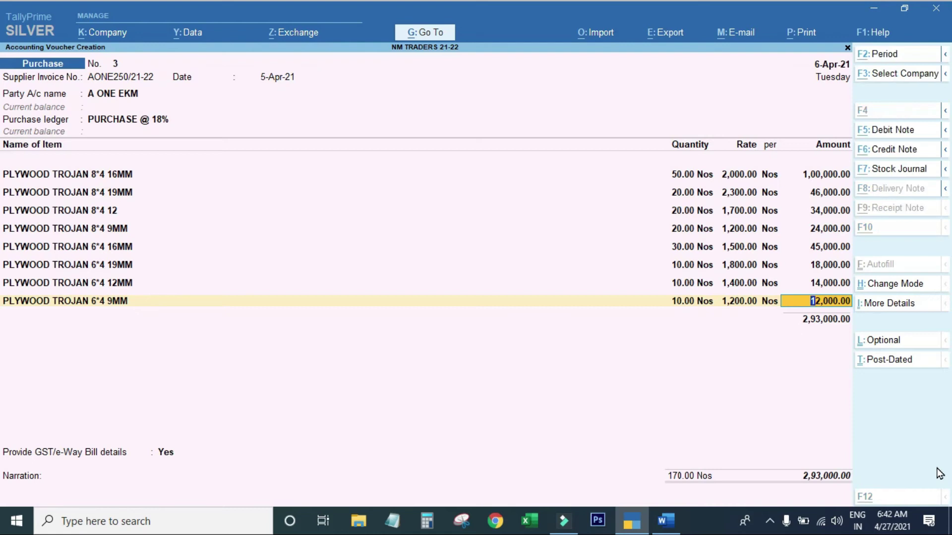
pyautogui.hotkey('alt', 'Tab')
pyautogui.hotkey('alt', 'Tab')
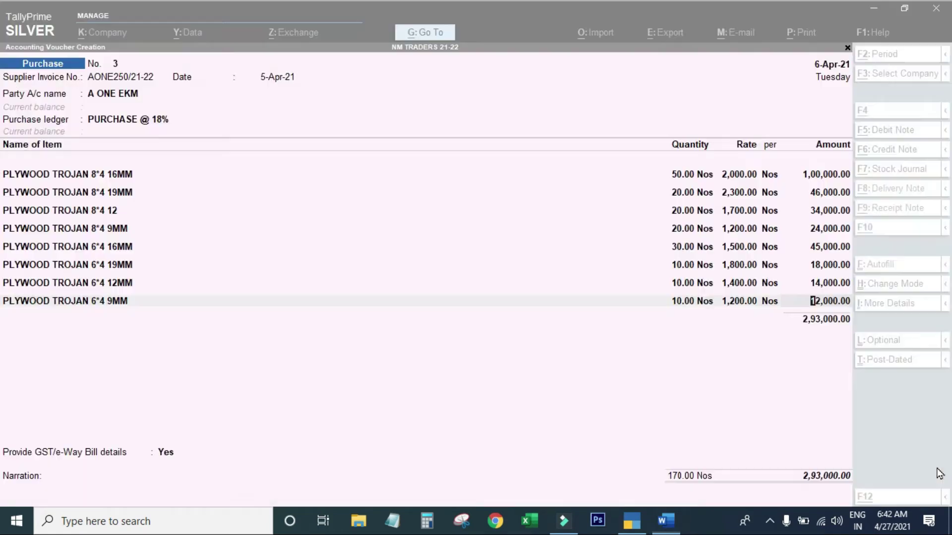
pyautogui.press('Return')
# Add CGST and SGST of 26,370 each and opt to provide GST/e-Way Bill details.
pyautogui.press('Return')
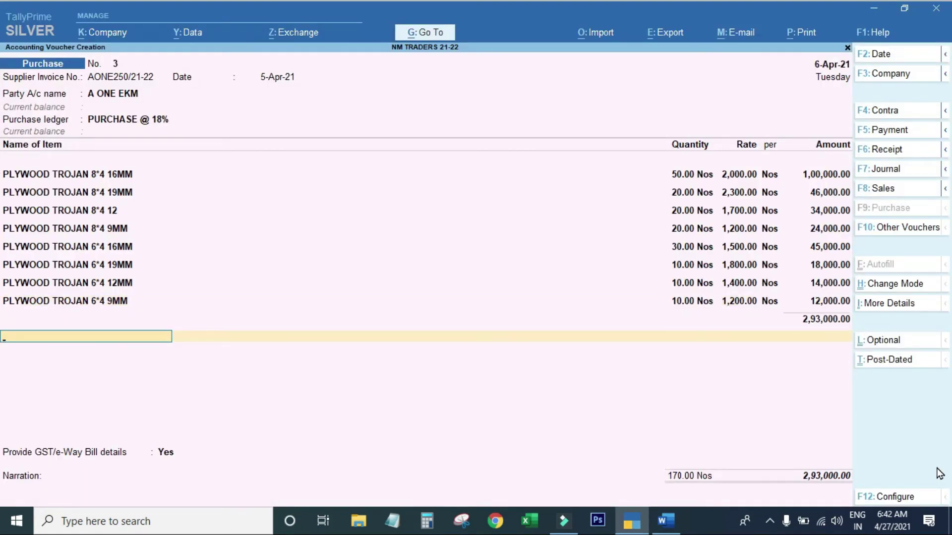
pyautogui.write('CGS')
pyautogui.press('Return')
pyautogui.press('Return')
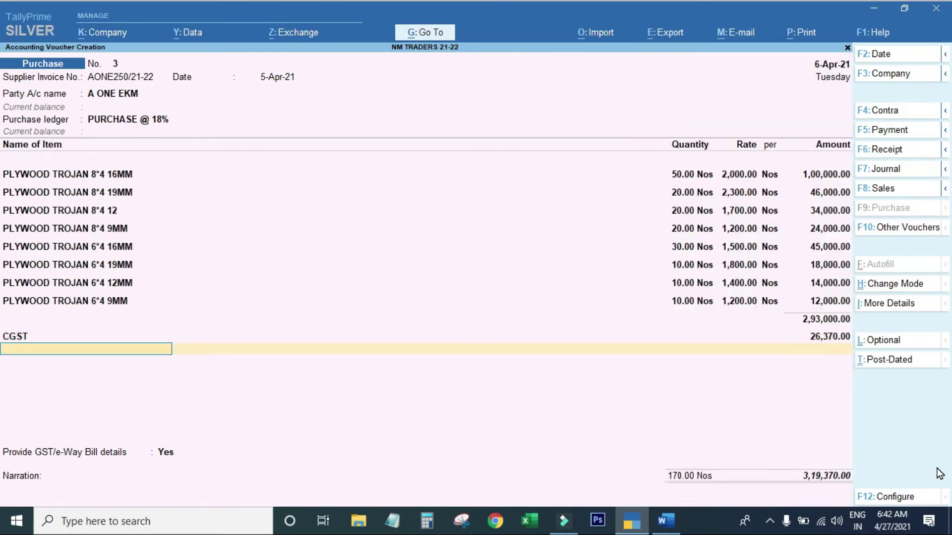
pyautogui.write('SGS')
pyautogui.press('Return')
pyautogui.press('Return')
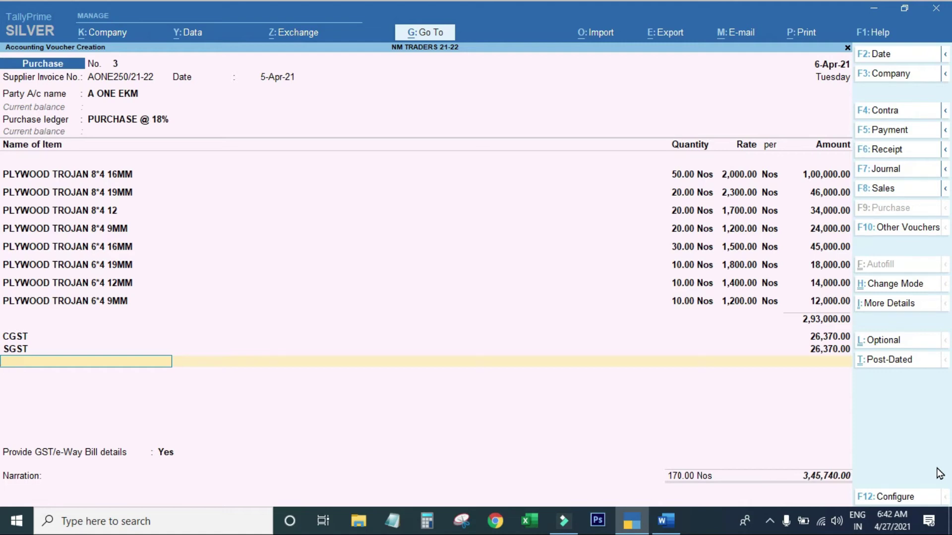
pyautogui.press('Return')
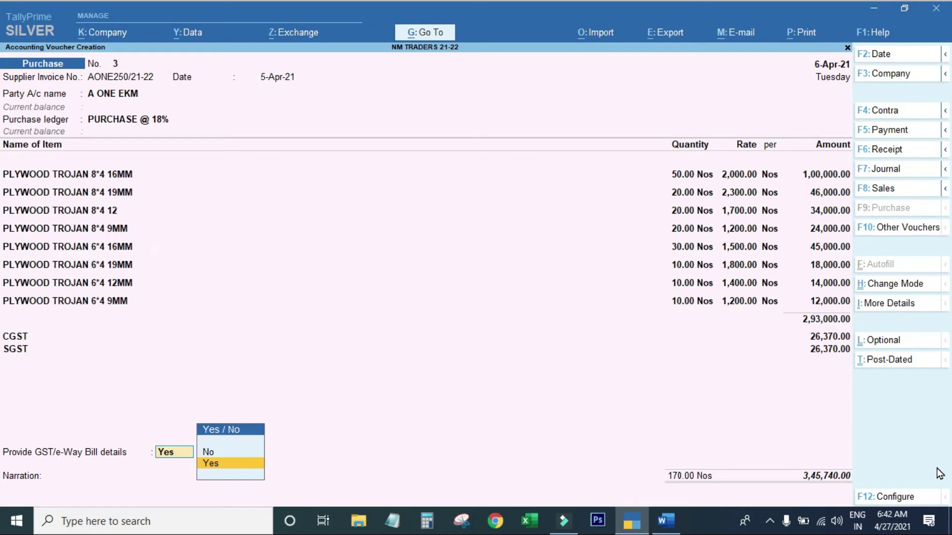
pyautogui.press('Return')
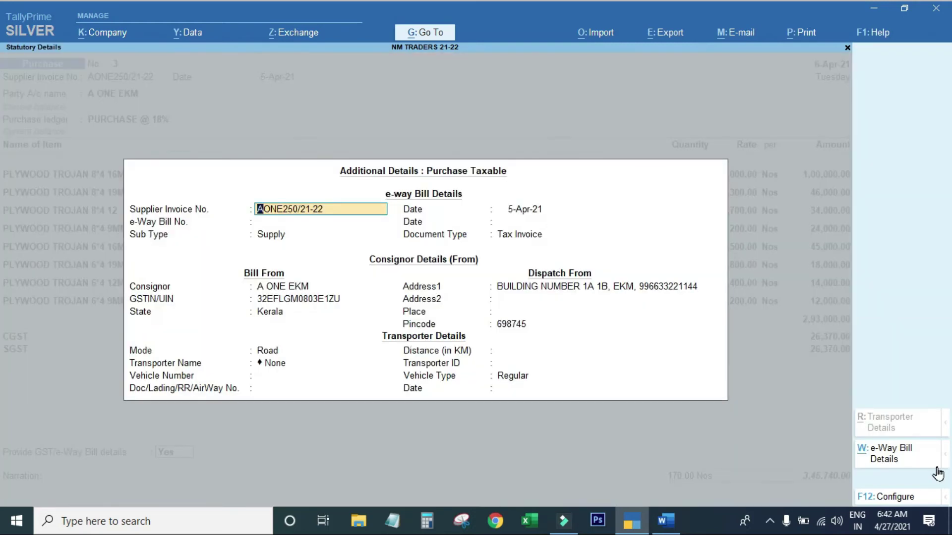
# Close the e-way bill details, skip narration, and save voucher No. 3 for 3,45,740.
pyautogui.press('Return')
pyautogui.press('Return')
pyautogui.press('Return')
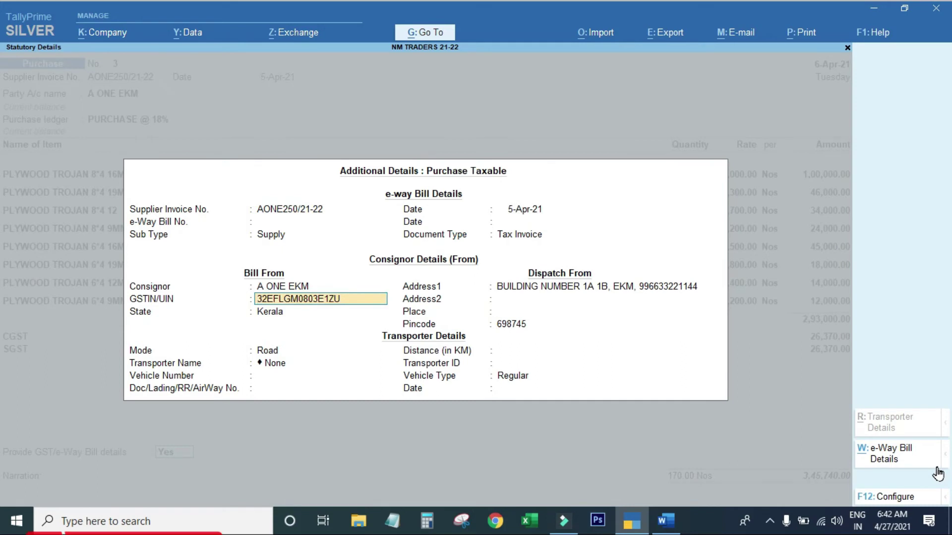
pyautogui.press('Escape')
pyautogui.press('Escape')
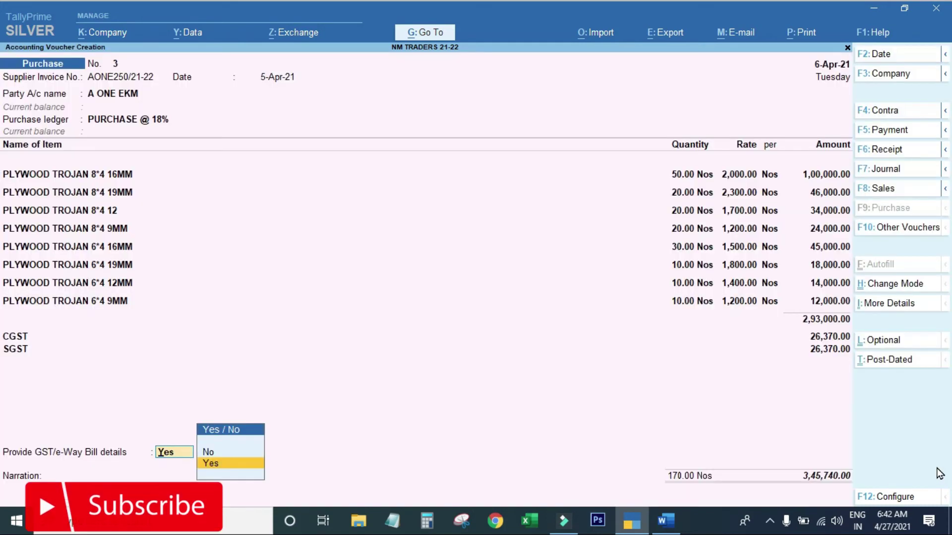
pyautogui.press('Up')
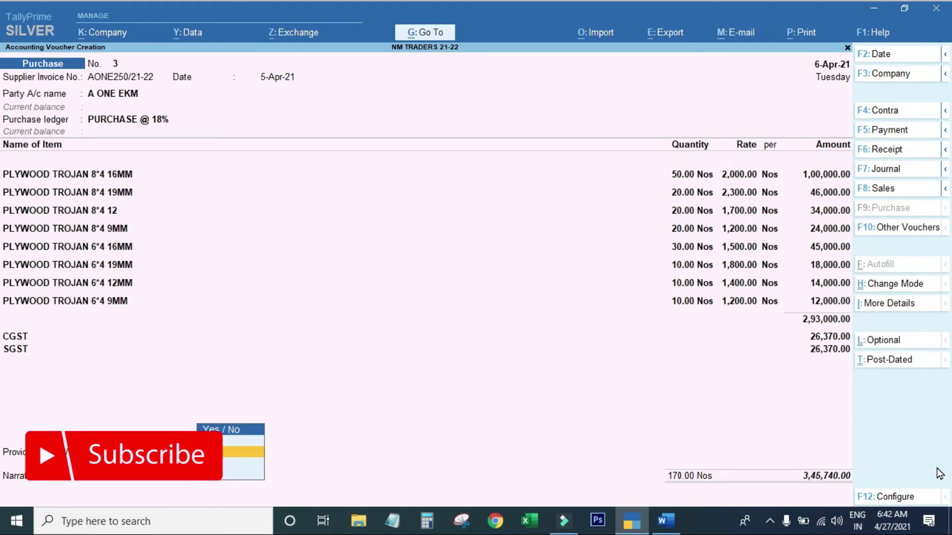
pyautogui.press('Return')
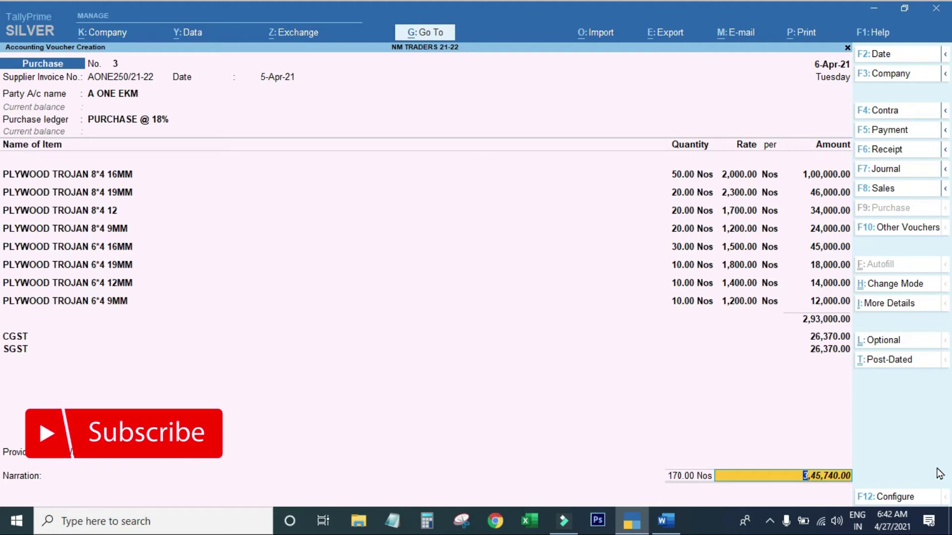
pyautogui.press('Return')
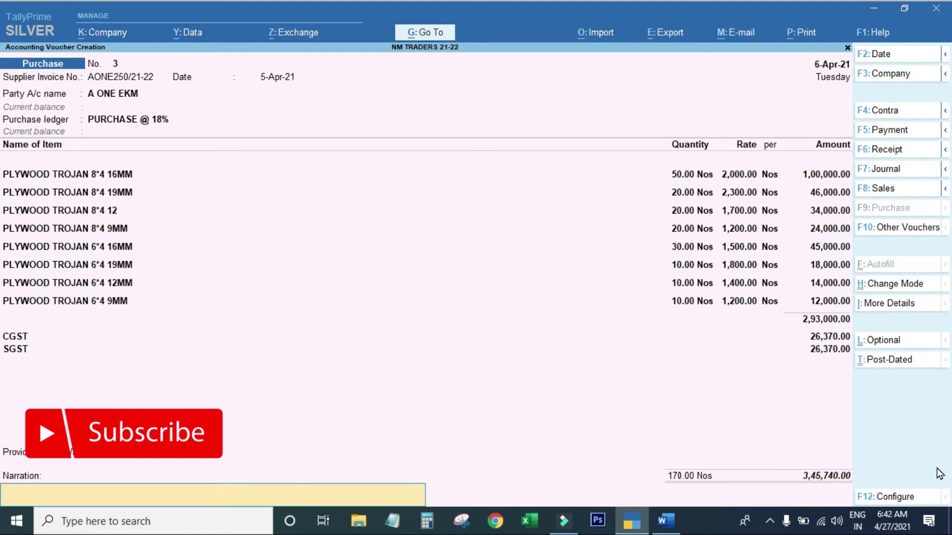
pyautogui.press('Return')
pyautogui.press('Return')
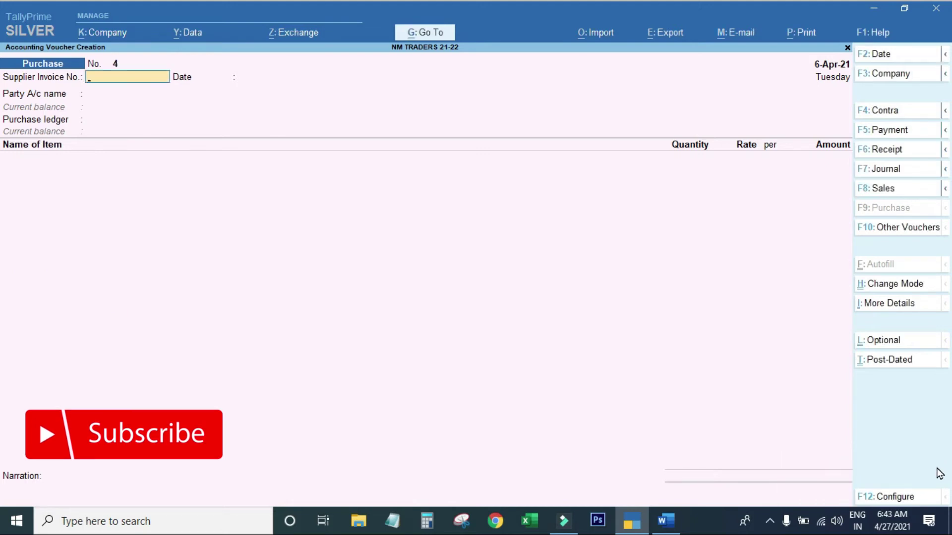
pyautogui.hotkey('alt', 'Tab')
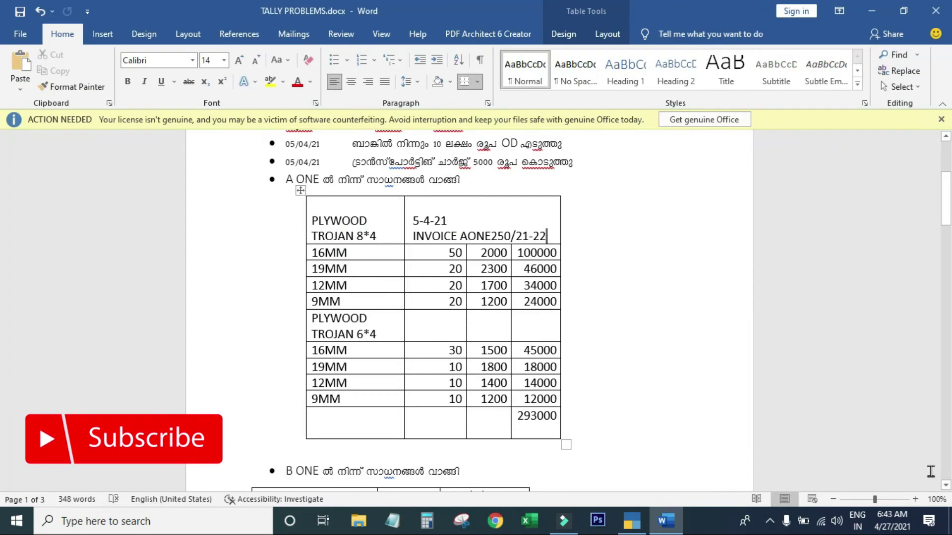
pyautogui.scroll(-1, 871, 485)
pyautogui.scroll(-1, 871, 485)
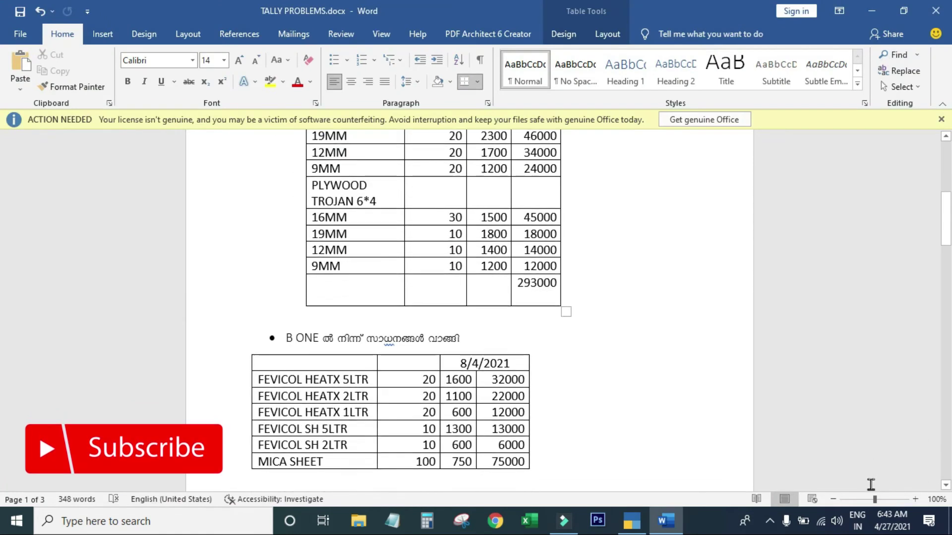
pyautogui.scroll(-1, 871, 484)
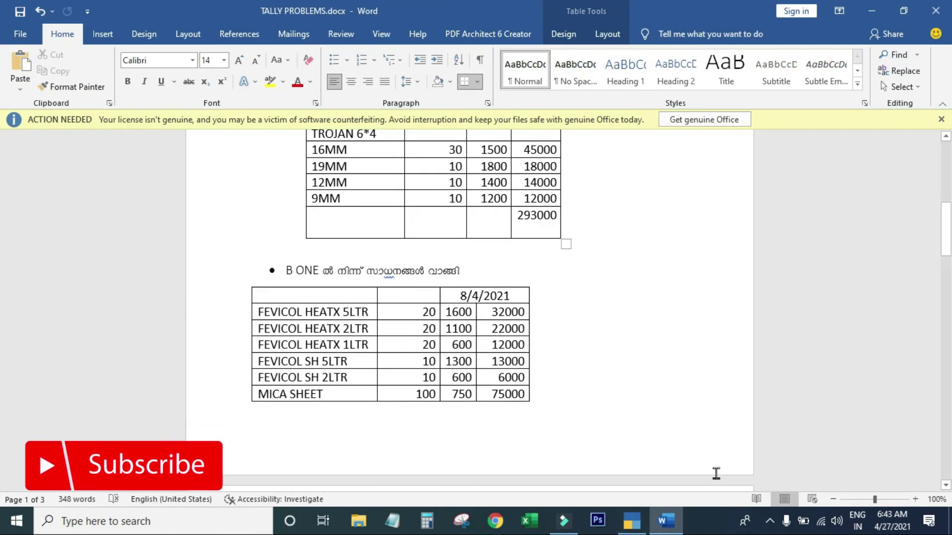
pyautogui.scroll(4, 631, 431)
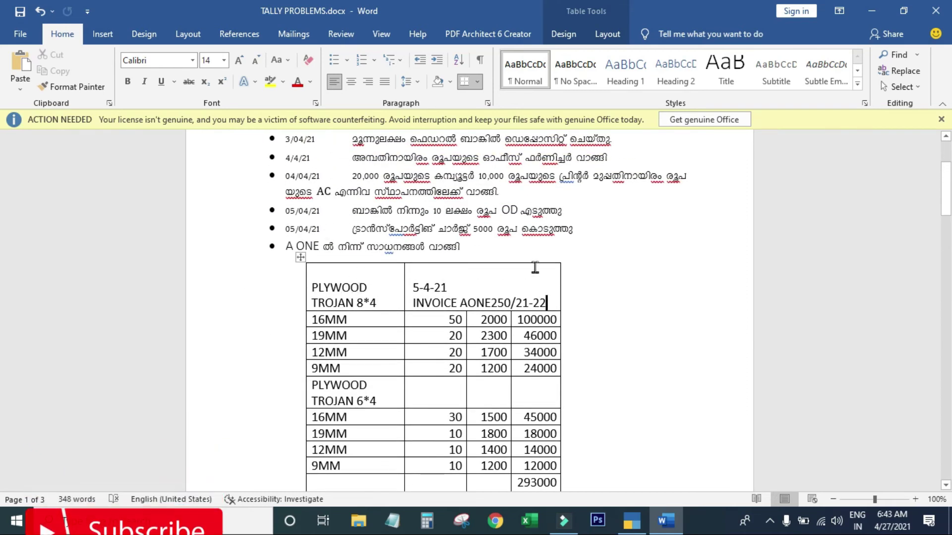
pyautogui.hotkey('alt', 'Tab')
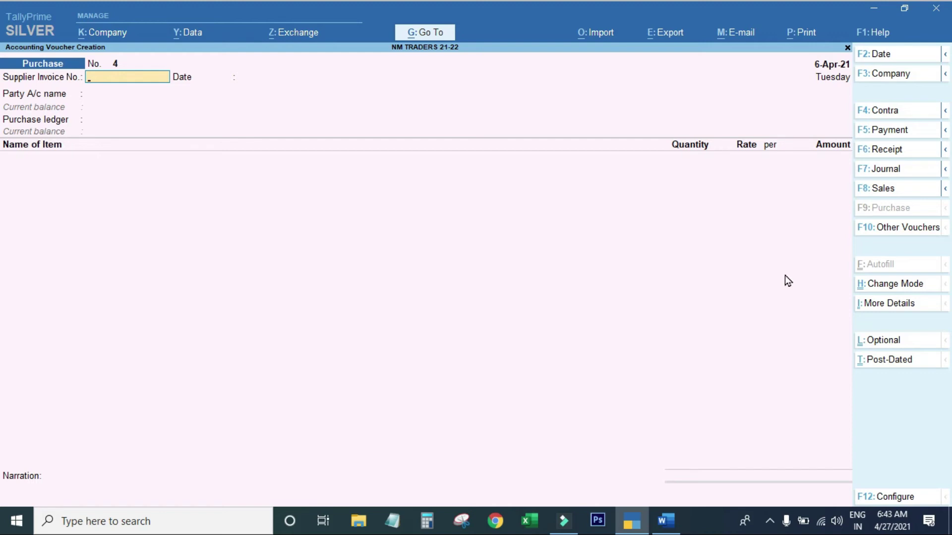
# Switch to a Payment voucher with Cash as the paying account.
pyautogui.click(886, 132)
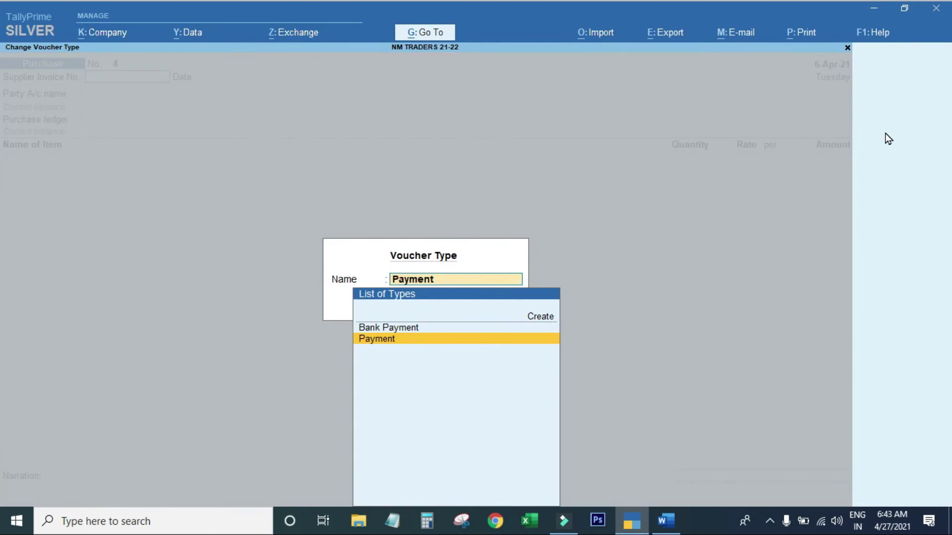
pyautogui.press('Return')
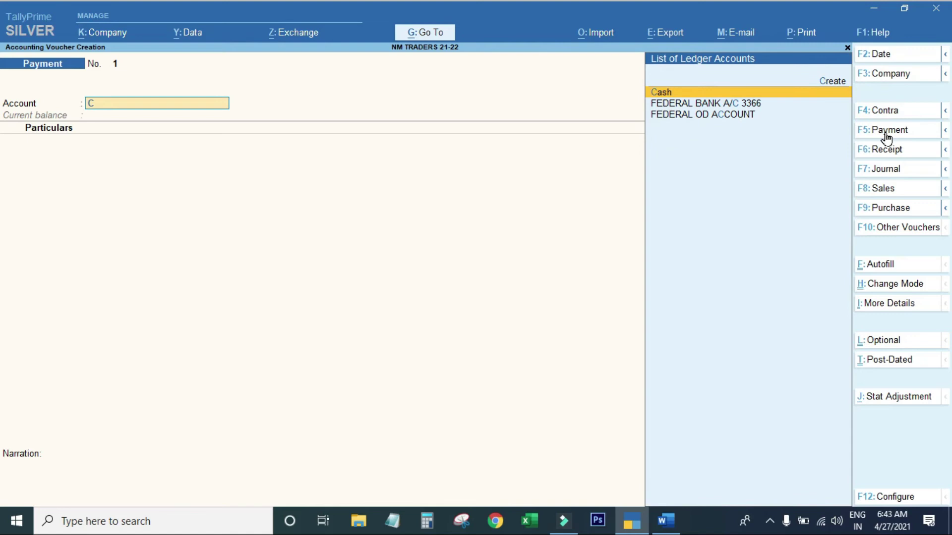
pyautogui.press('Return')
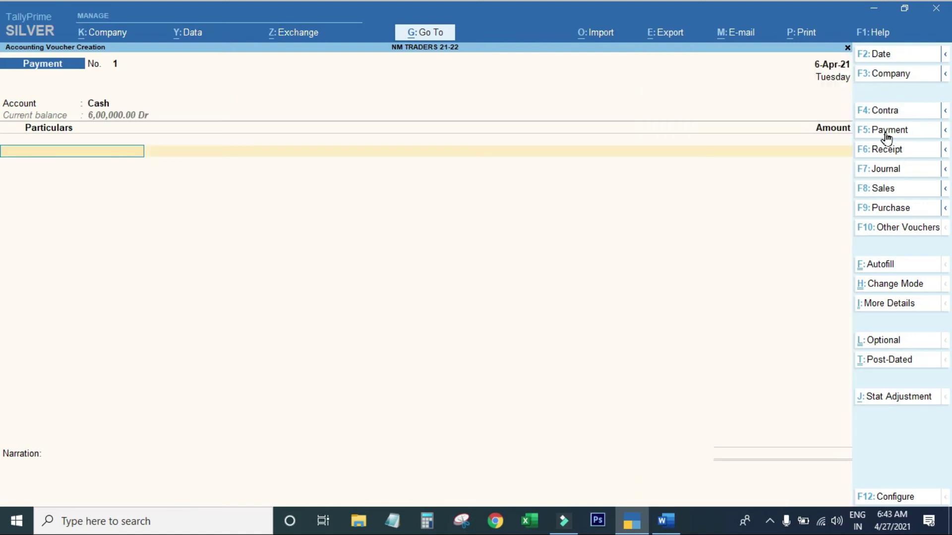
# Create ledger TRANSPORTING CHARGE under Direct Expenses with GST Not Applicable.
pyautogui.press('alt')
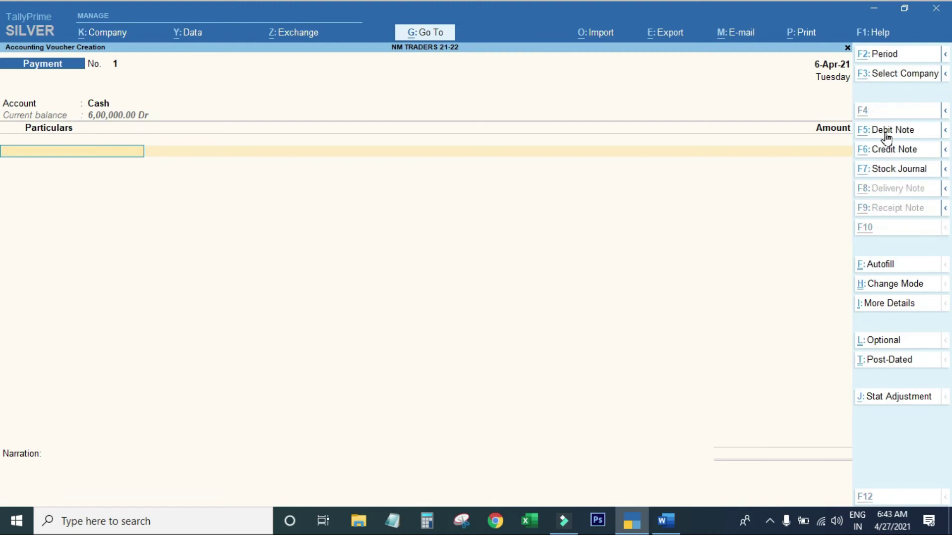
pyautogui.hotkey('alt', 'c')
pyautogui.write('TRAN')
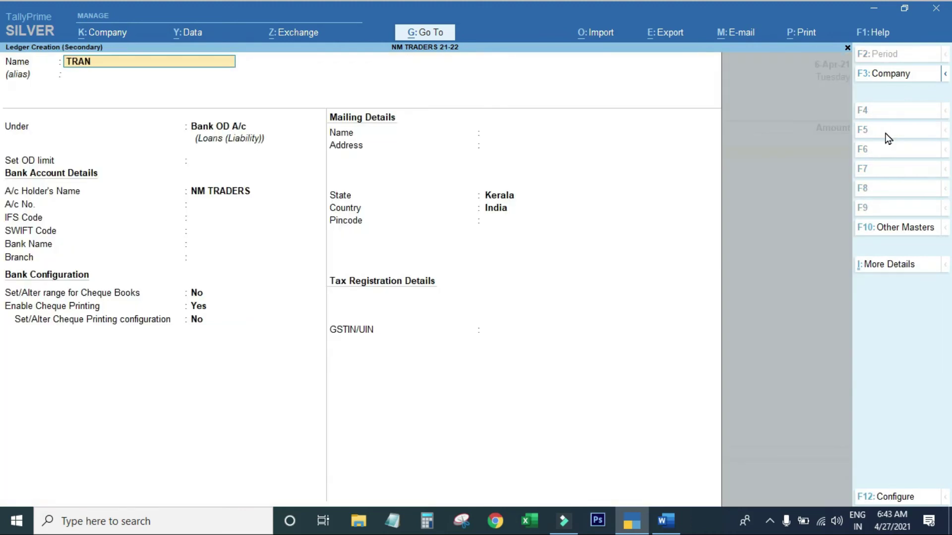
pyautogui.write('SPORTING CHARGE')
pyautogui.press('Return')
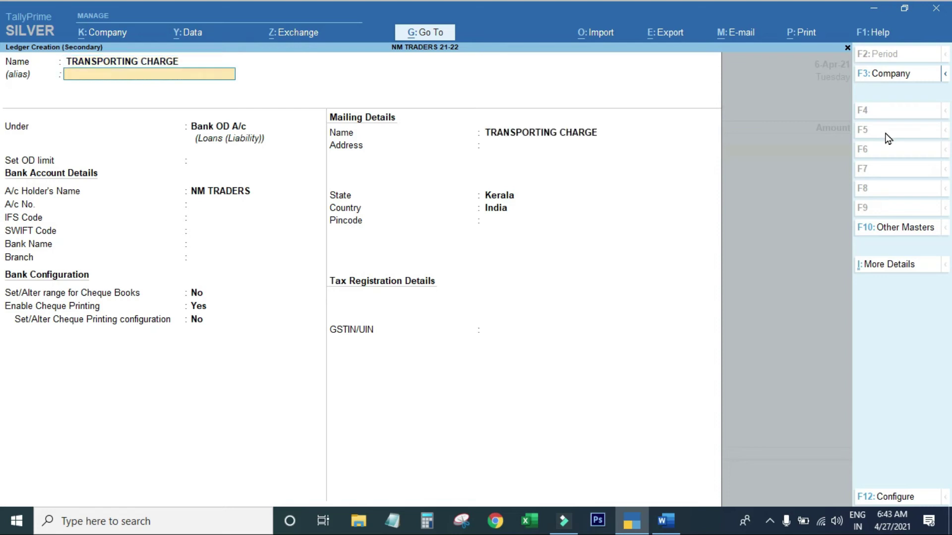
pyautogui.write('IND')
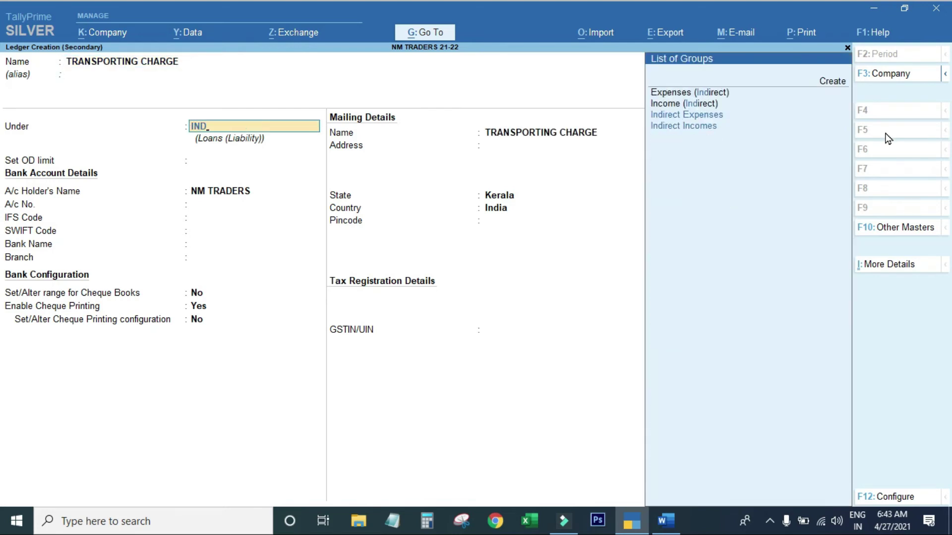
pyautogui.press('BackSpace')
pyautogui.press('BackSpace')
pyautogui.press('BackSpace')
pyautogui.write('DIR')
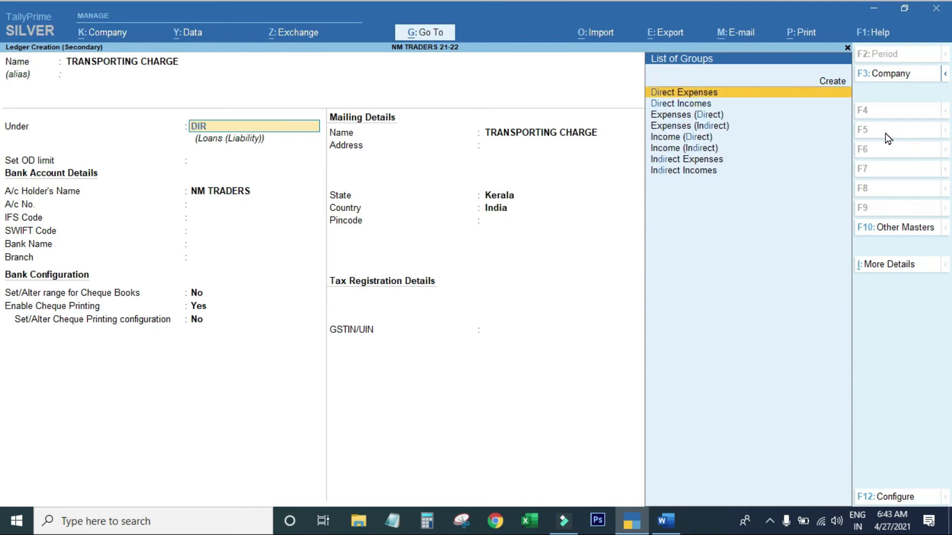
pyautogui.press('Return')
pyautogui.press('Return')
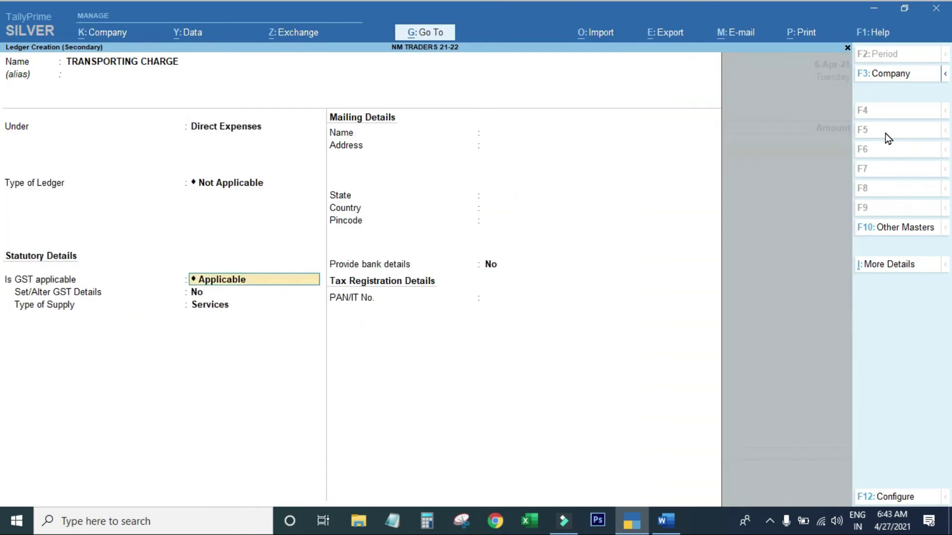
pyautogui.press('BackSpace')
pyautogui.press('Down')
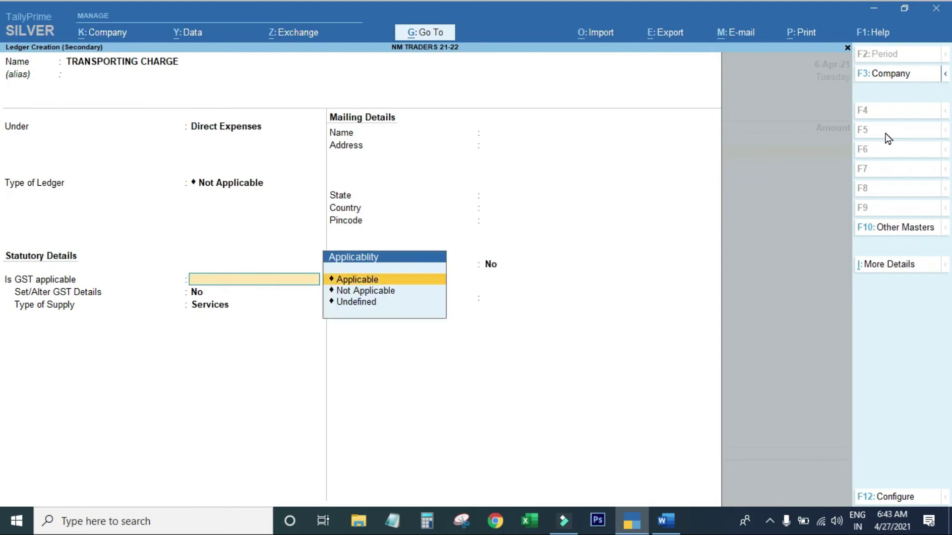
pyautogui.press('Down')
pyautogui.press('Return')
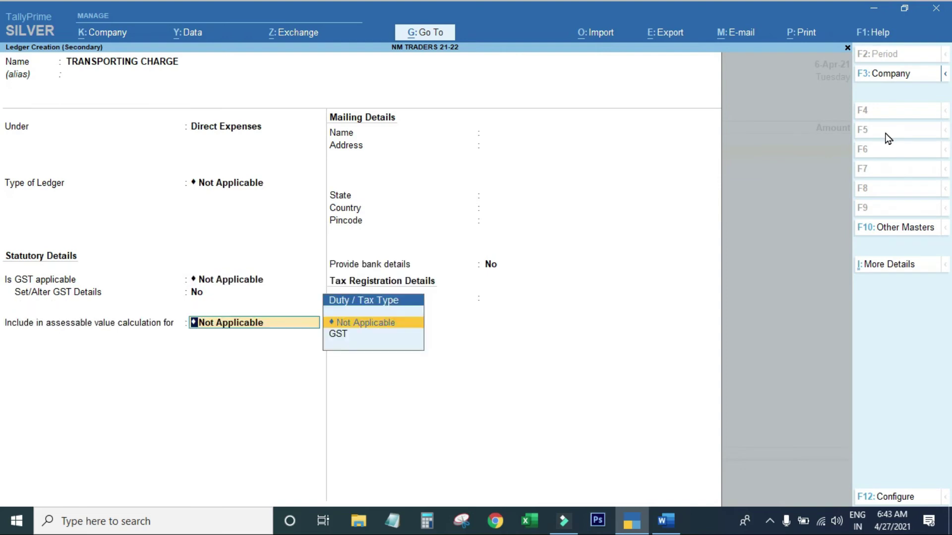
pyautogui.press('Return')
pyautogui.press('Return')
pyautogui.press('Return')
pyautogui.press('Return')
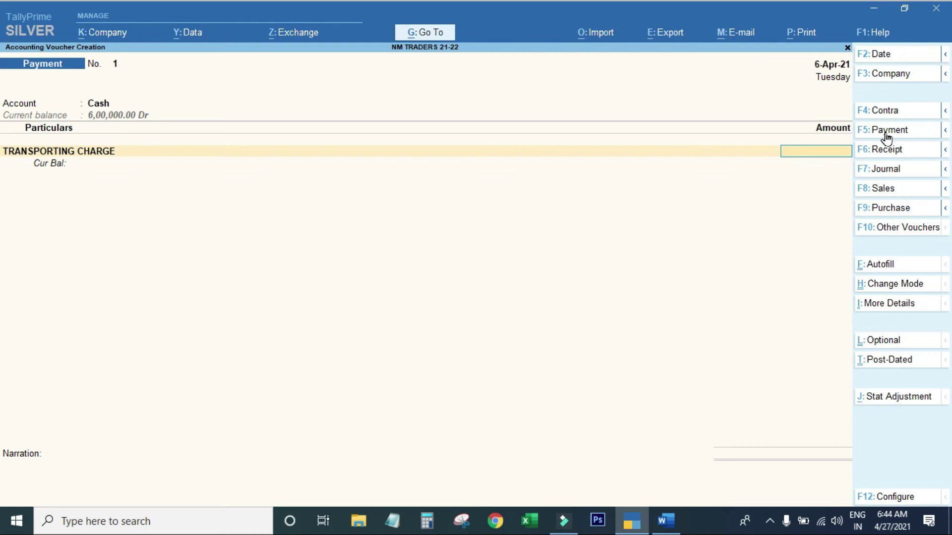
# Pay 5,000 to TRANSPORTING CHARGE narrated 'BEEING PAID LORRY RENT', save, and exit to Gateway.
pyautogui.hotkey('alt', 'Tab')
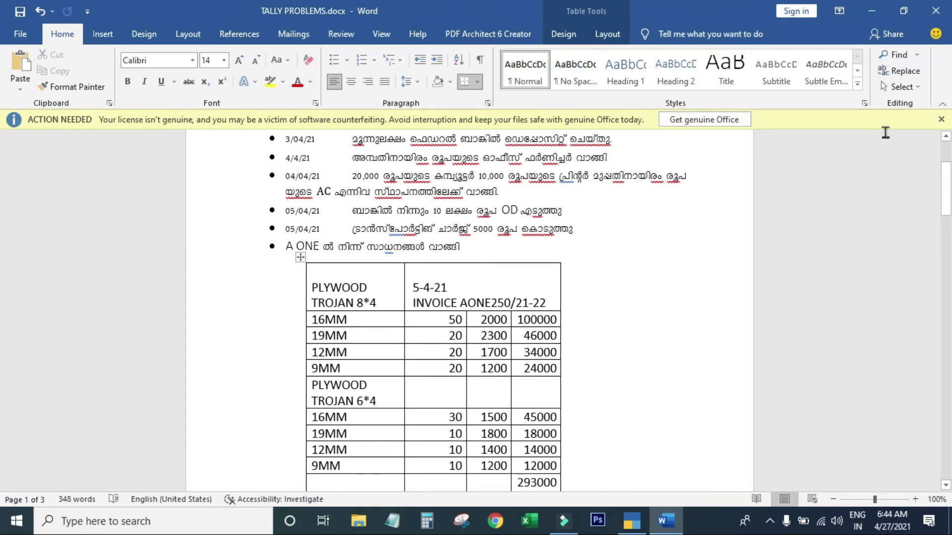
pyautogui.hotkey('alt', 'Tab')
pyautogui.write('5,00')
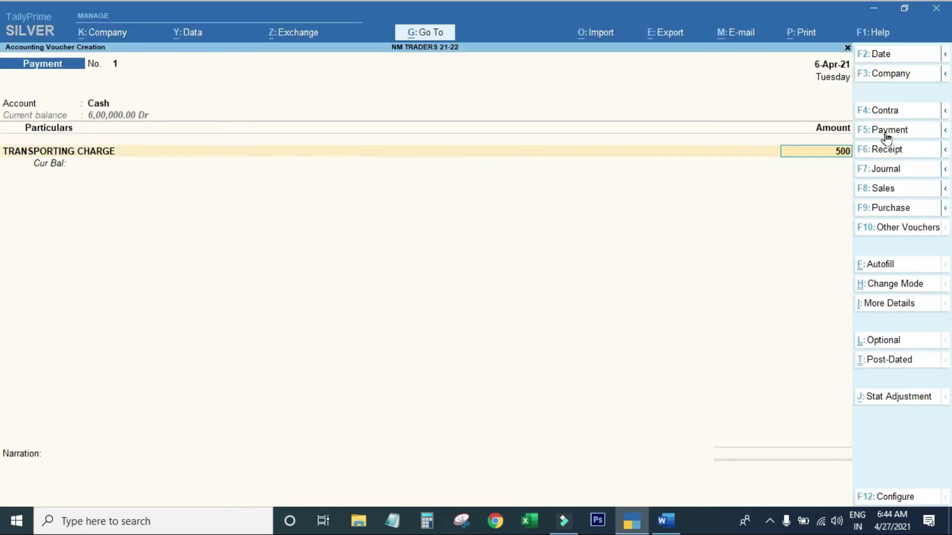
pyautogui.write('0')
pyautogui.press('Return')
pyautogui.press('Return')
pyautogui.write('BEEING PAID LORRY RENT')
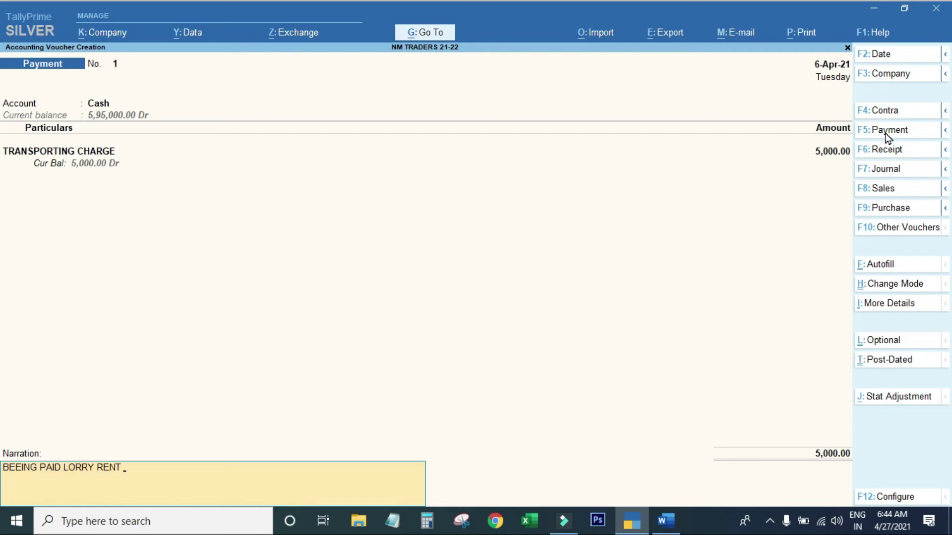
pyautogui.press('Return')
pyautogui.press('Return')
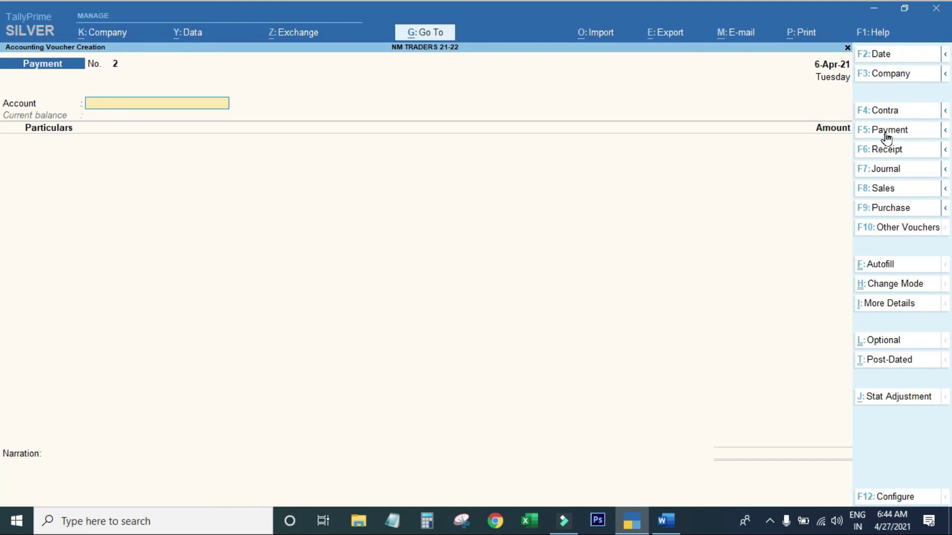
pyautogui.press('Escape')
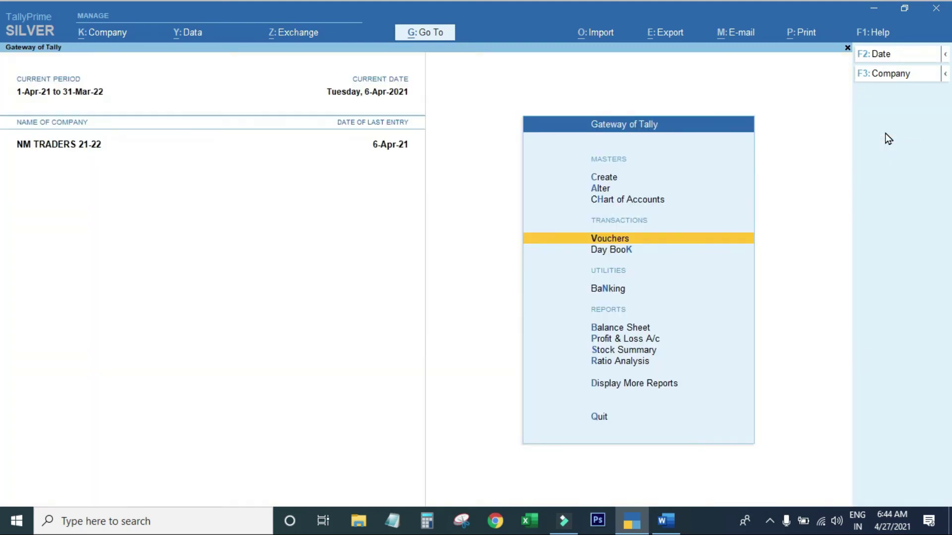
# Open the Balance Sheet as at 6-Apr-21 and review the Current Liabilities breakdown.
pyautogui.press('b')
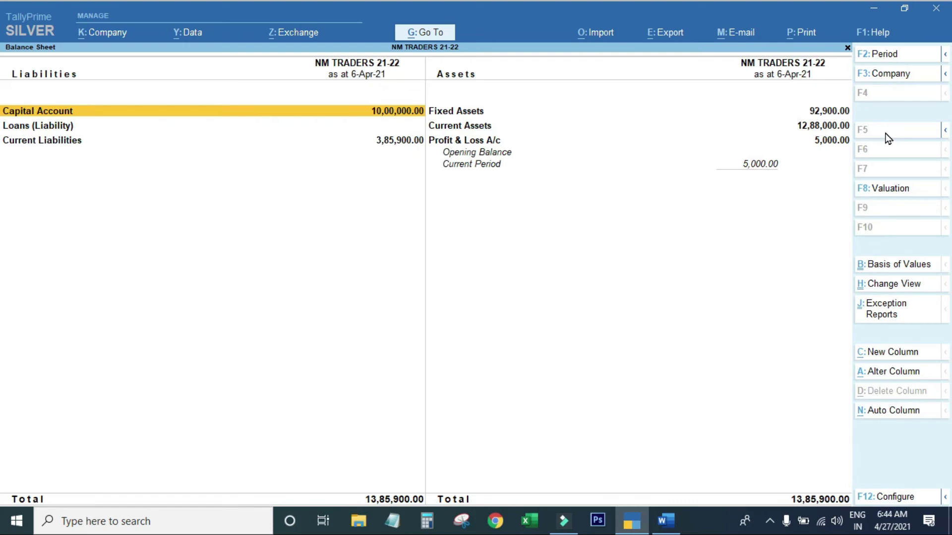
pyautogui.press('Down')
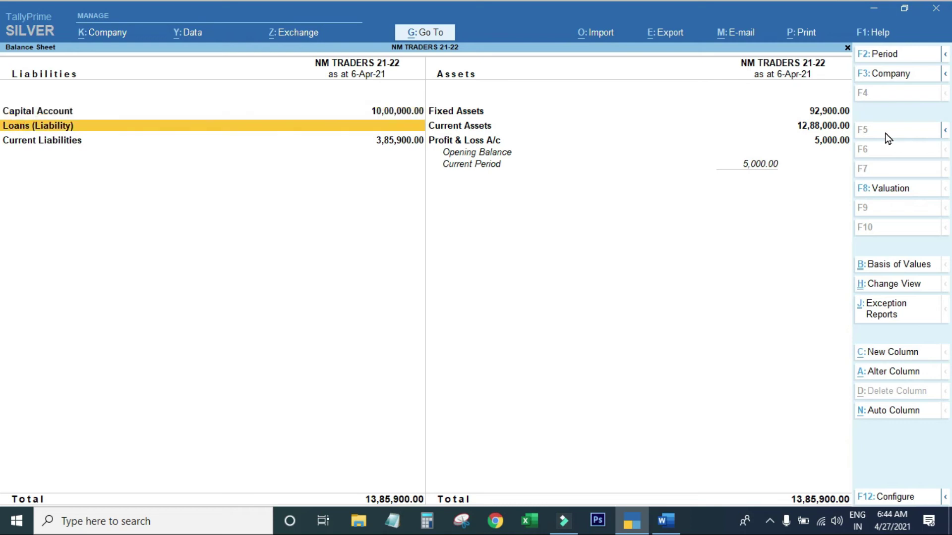
pyautogui.press('Down')
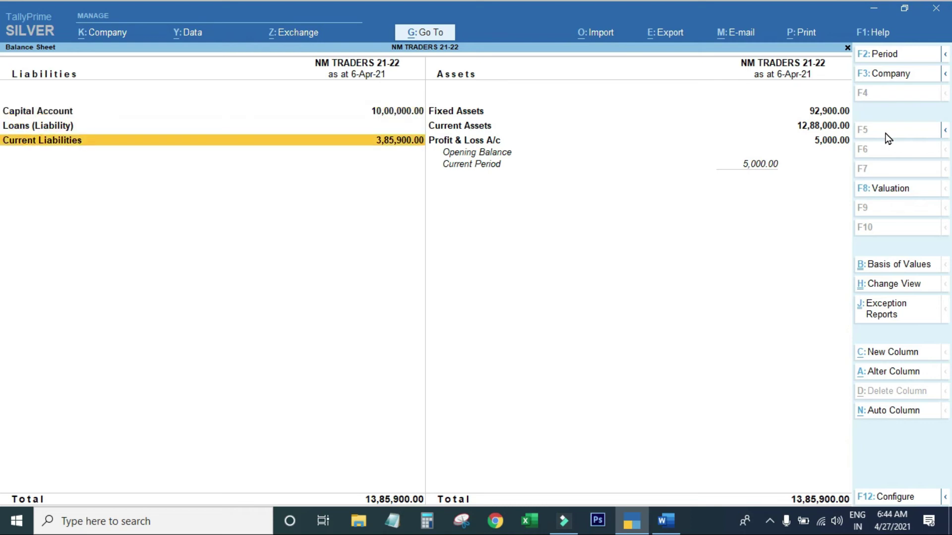
pyautogui.press('Return')
pyautogui.press('Escape')
# Review the Current Assets breakdown, confirm the 13,85,900 total, and return to the Gateway of Tally.
pyautogui.press('Up')
pyautogui.press('Right')
pyautogui.press('Return')
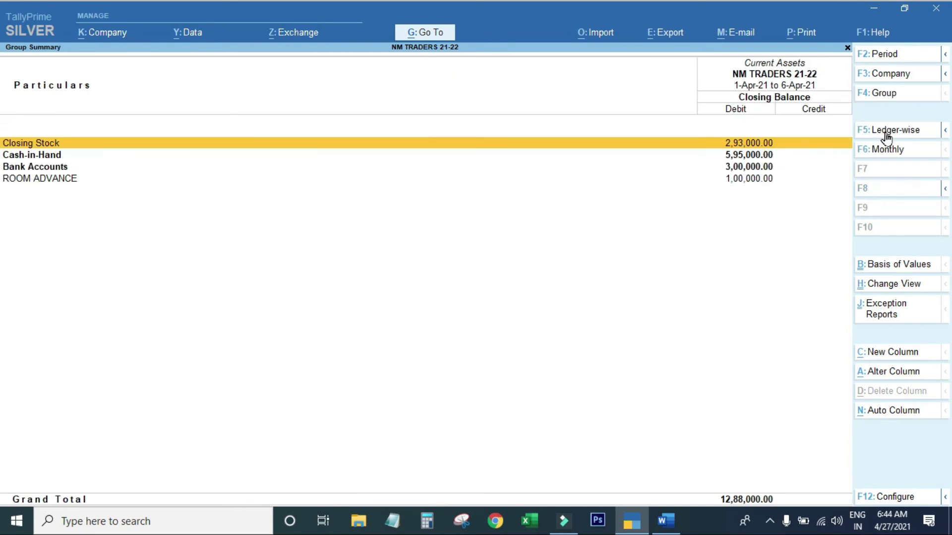
pyautogui.press('Escape')
pyautogui.press('Down')
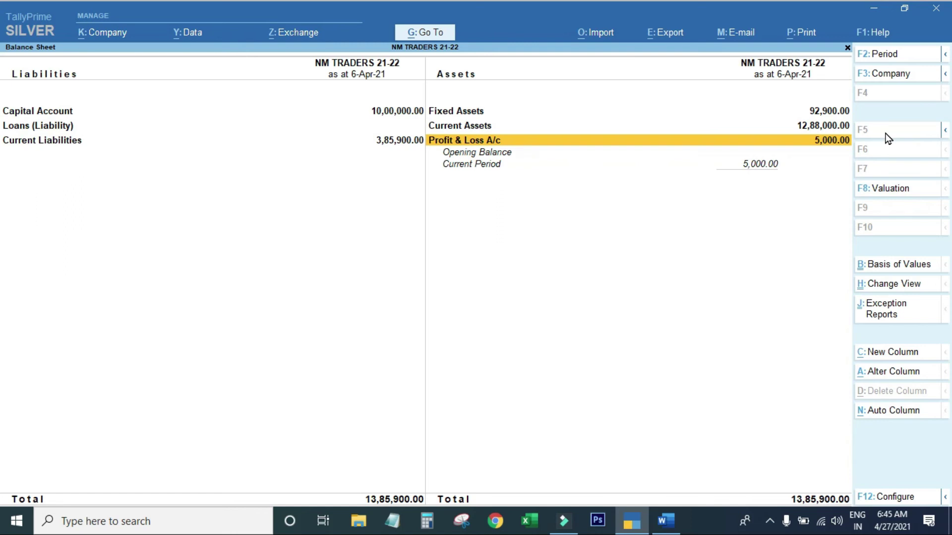
pyautogui.press('Escape')
pyautogui.press('Escape')
pyautogui.press('n')
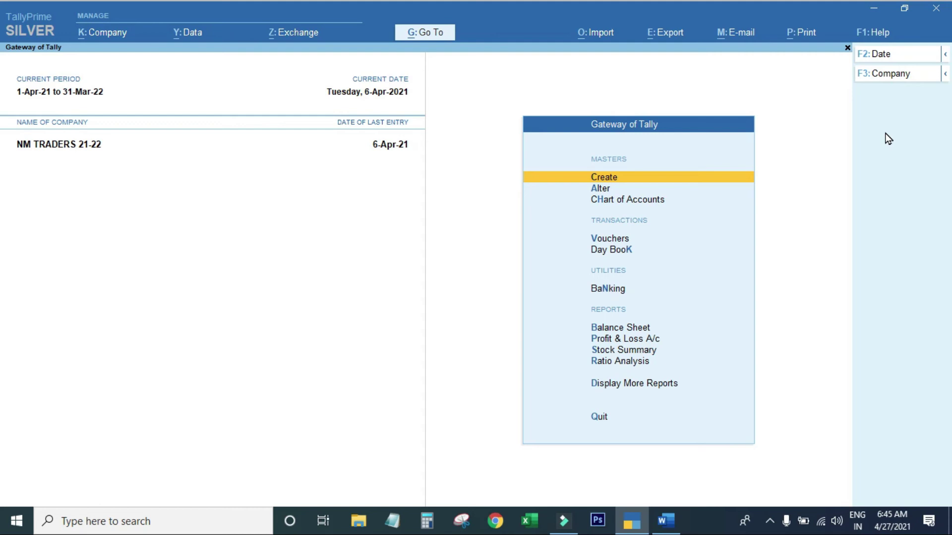
# Start a Bank Payment voucher paid from FEDERAL OD ACCOUNT.
pyautogui.press('v')
pyautogui.click(887, 137)
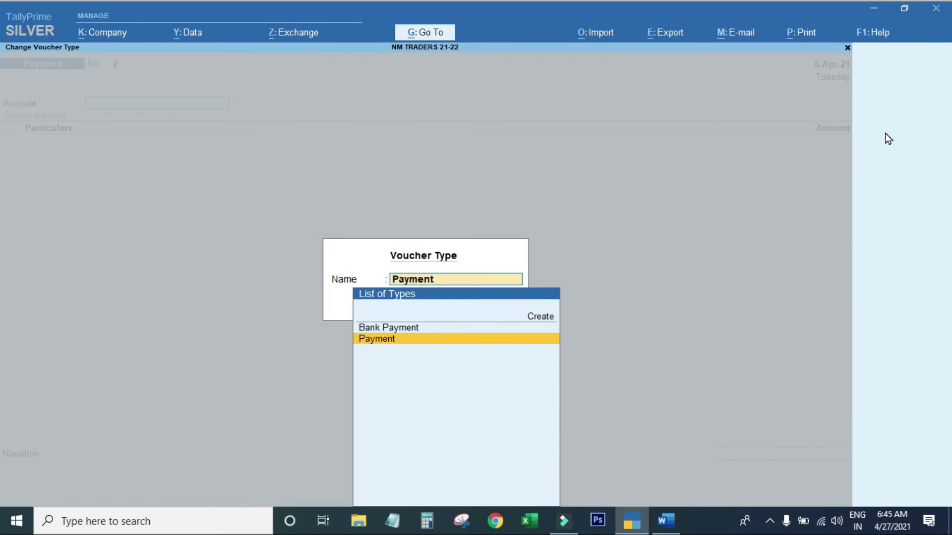
pyautogui.press('Up')
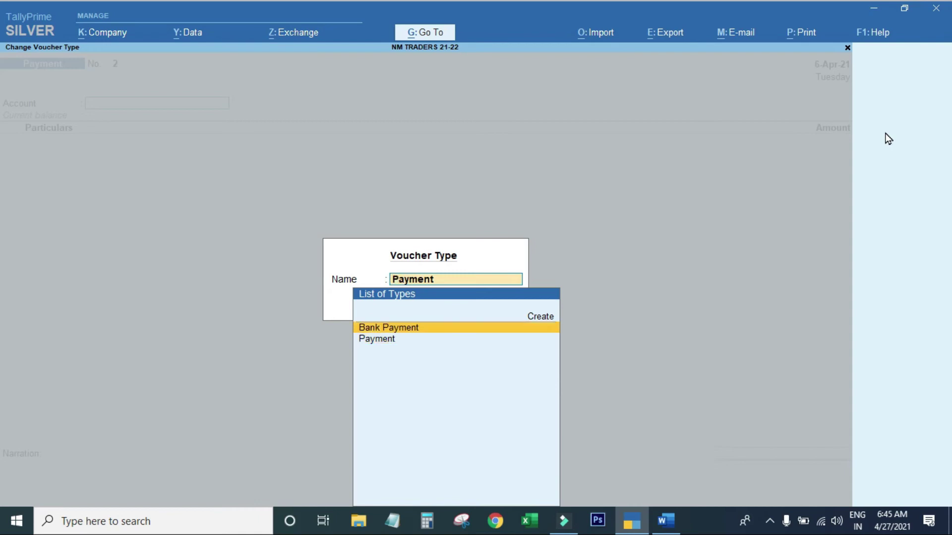
pyautogui.press('Return')
pyautogui.write('F')
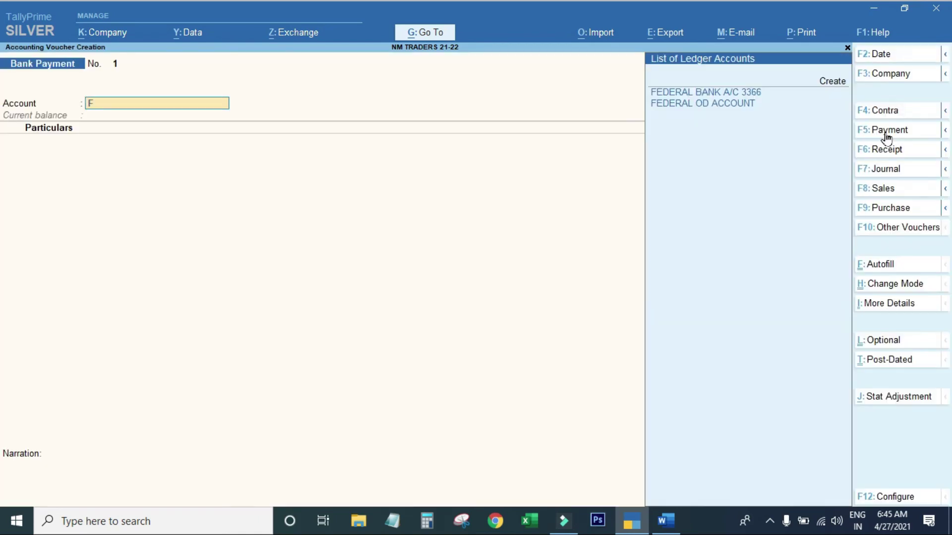
pyautogui.press('Down')
pyautogui.press('Return')
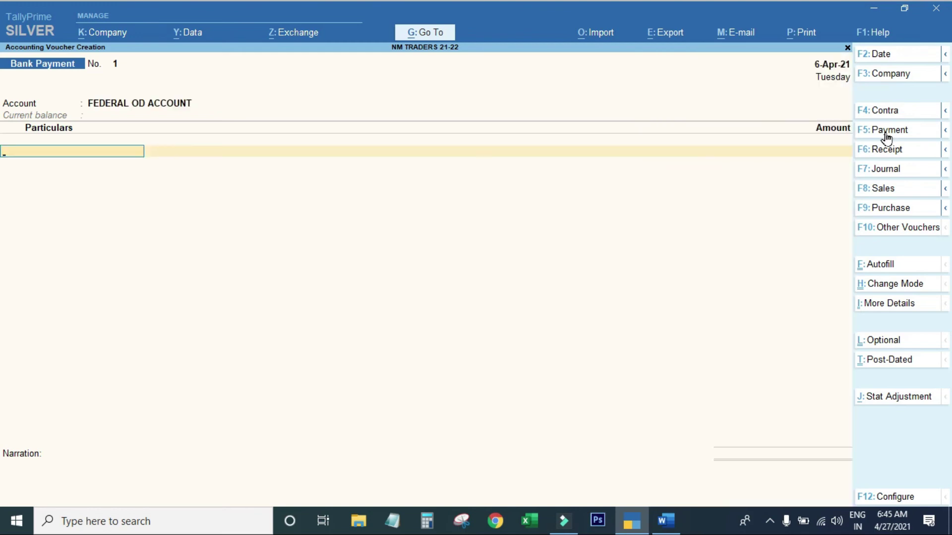
# Pay CITY FURNITURE 49,000 against pending bill E-2 and save Bank Payment No. 1.
pyautogui.write('CI')
pyautogui.press('Return')
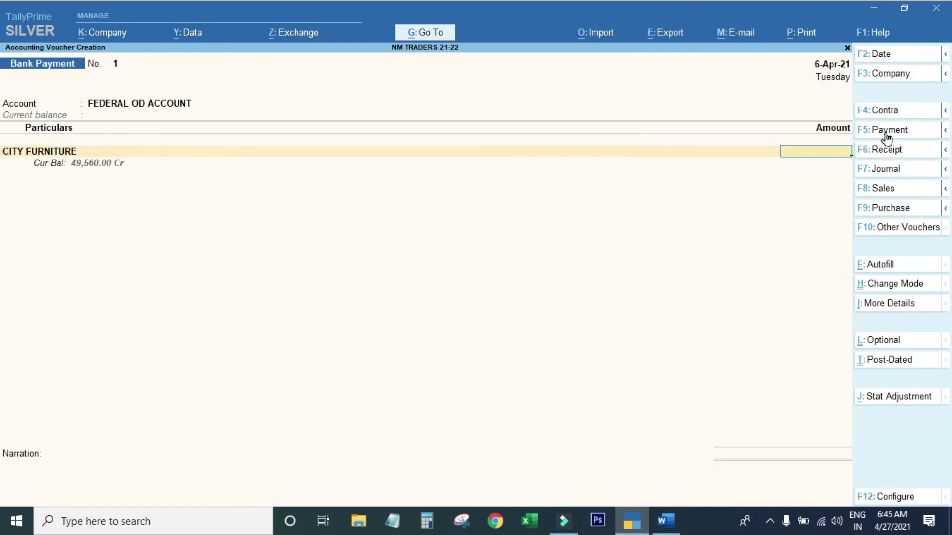
pyautogui.write('49000')
pyautogui.press('Return')
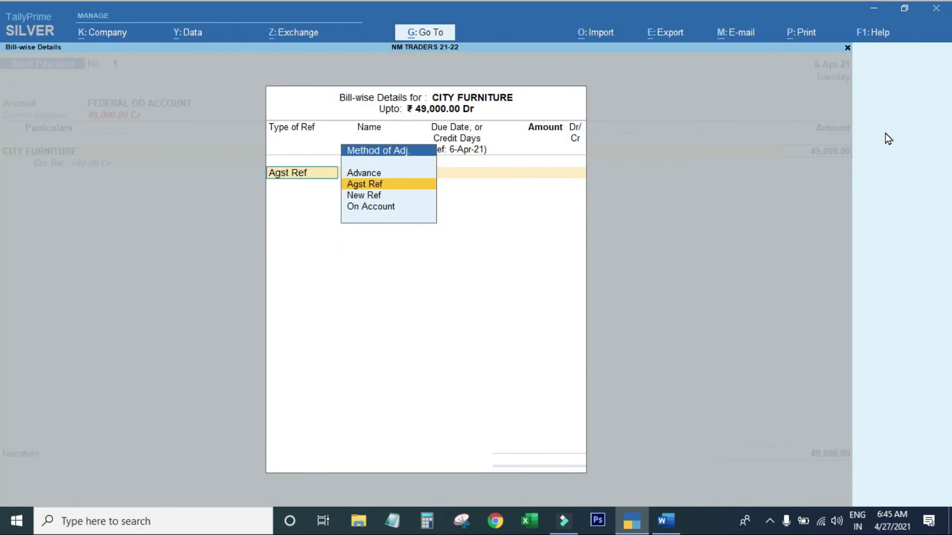
pyautogui.press('Return')
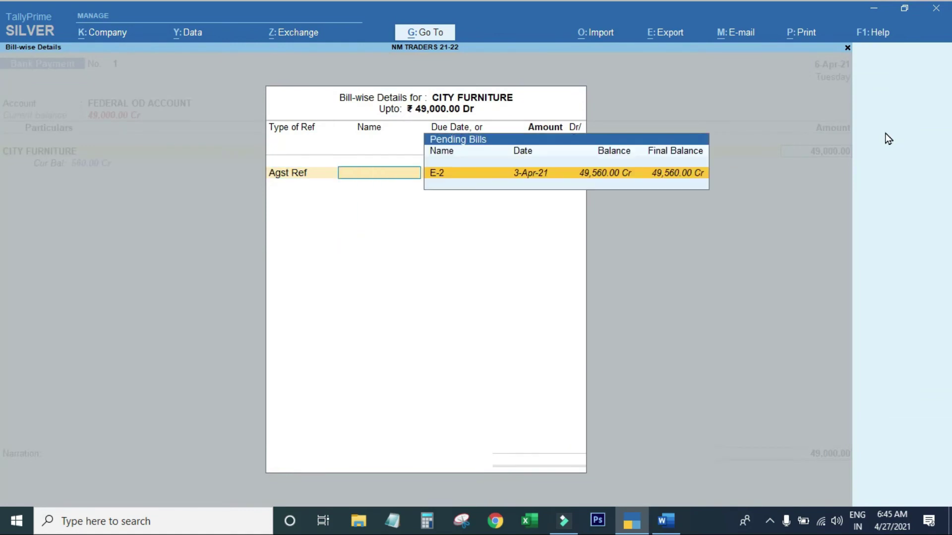
pyautogui.press('Return')
pyautogui.press('Return')
pyautogui.press('Return')
pyautogui.press('Return')
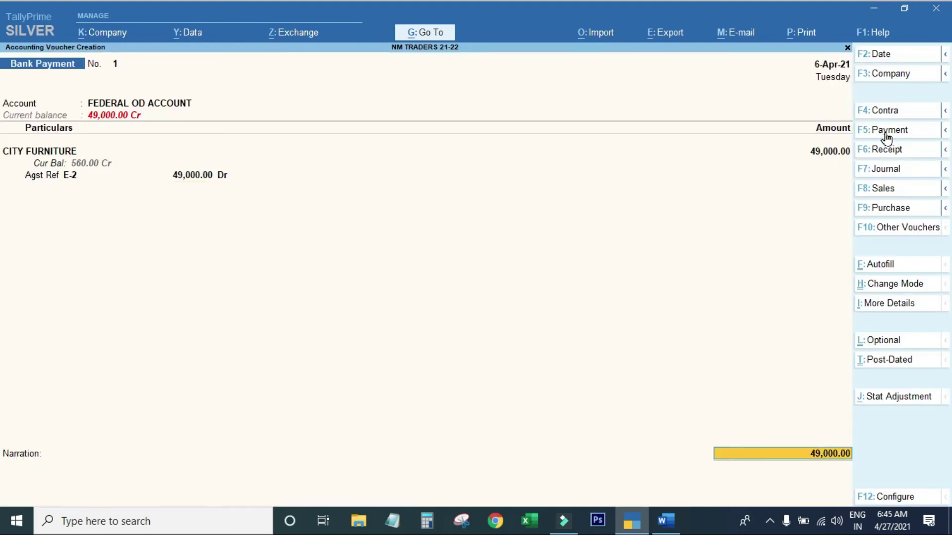
pyautogui.press('Return')
pyautogui.press('Return')
pyautogui.press('Return')
pyautogui.press('Return')
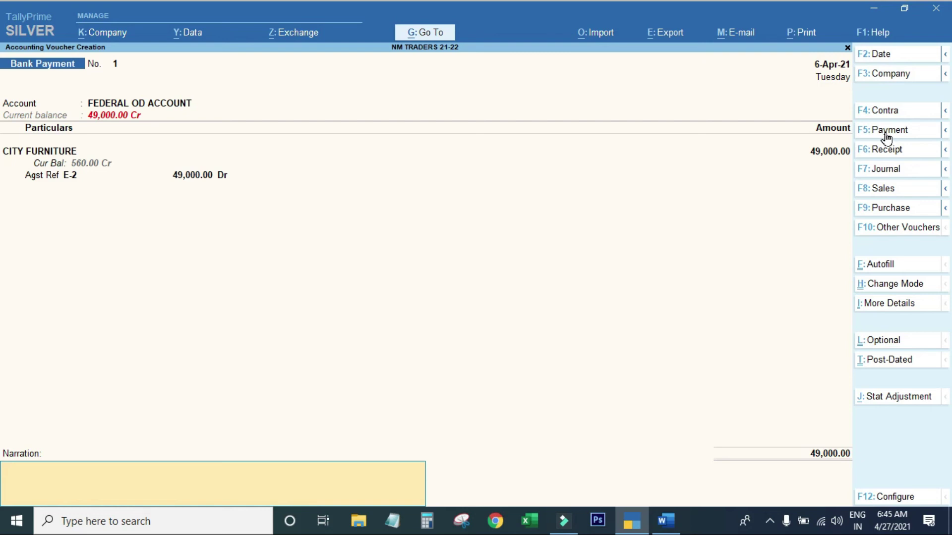
pyautogui.press('Return')
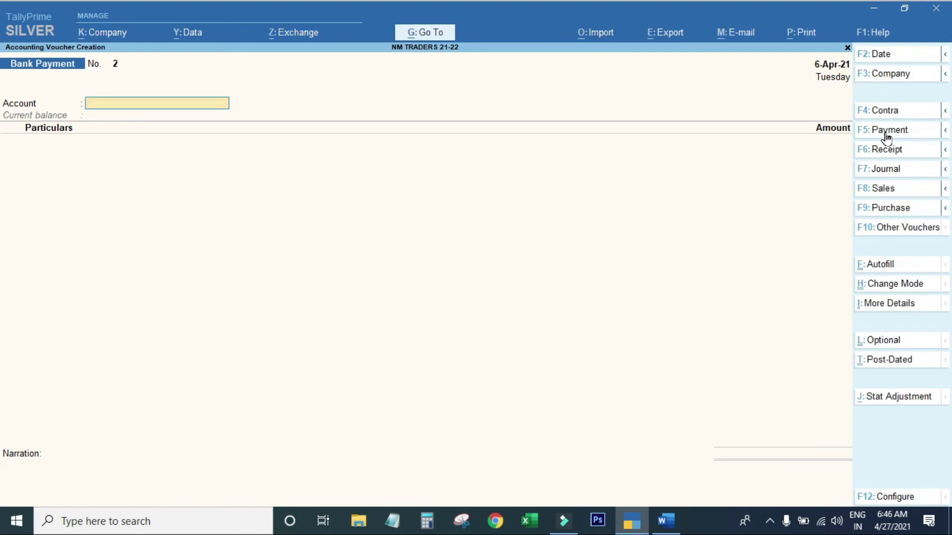
# Save Bank Payment No. 2 paying MY G 60,000 from FEDERAL OD ACCOUNT against bill 1, then exit to the Gateway.
pyautogui.write('F')
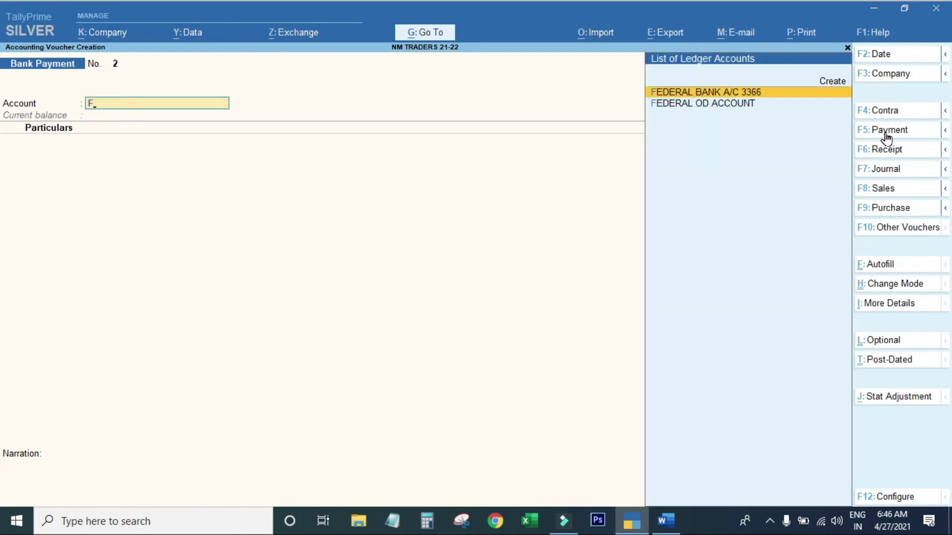
pyautogui.press('Down')
pyautogui.press('Return')
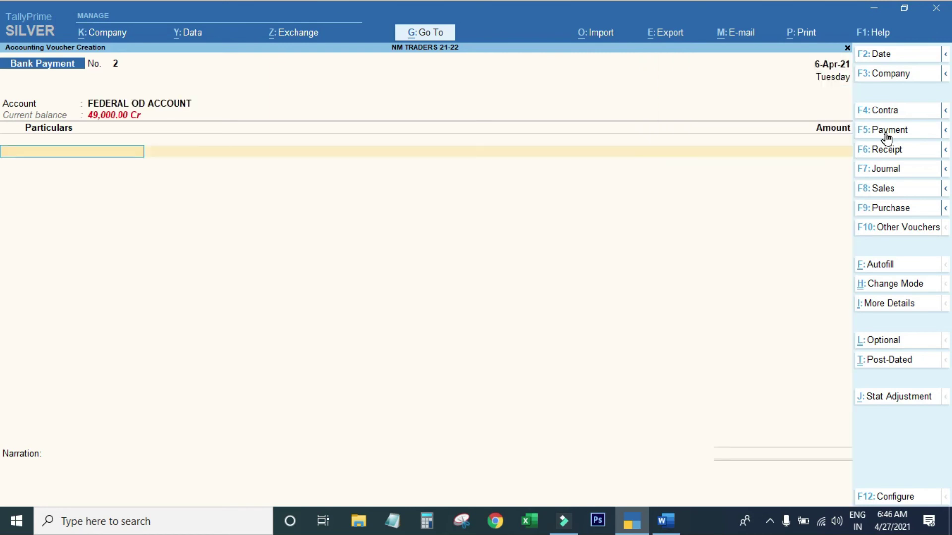
pyautogui.press('Down')
pyautogui.press('Down')
pyautogui.press('Down')
pyautogui.press('Down')
pyautogui.press('Down')
pyautogui.press('Down')
pyautogui.press('Down')
pyautogui.press('Down')
pyautogui.press('Down')
pyautogui.press('Down')
pyautogui.press('Down')
pyautogui.press('Down')
pyautogui.press('Down')
pyautogui.press('Down')
pyautogui.press('Return')
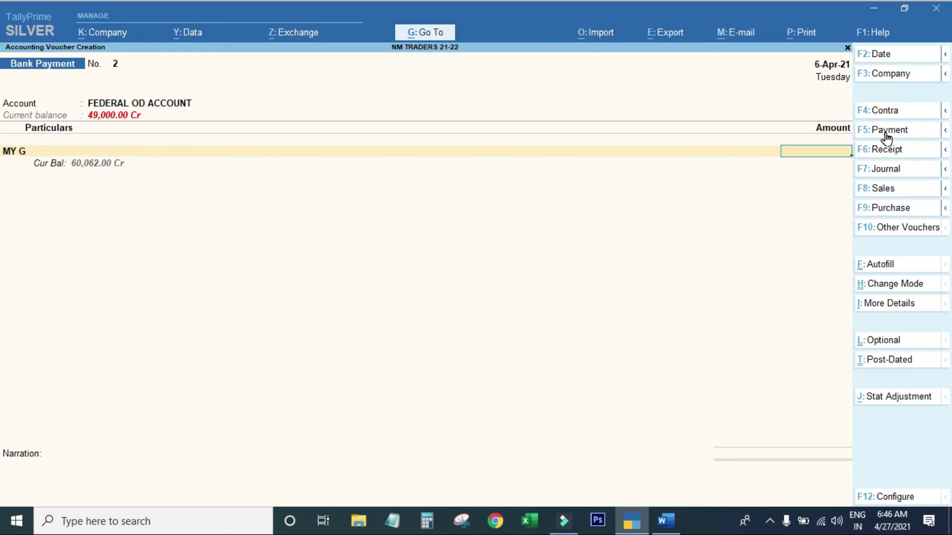
pyautogui.write('60000')
pyautogui.press('Return')
pyautogui.press('Return')
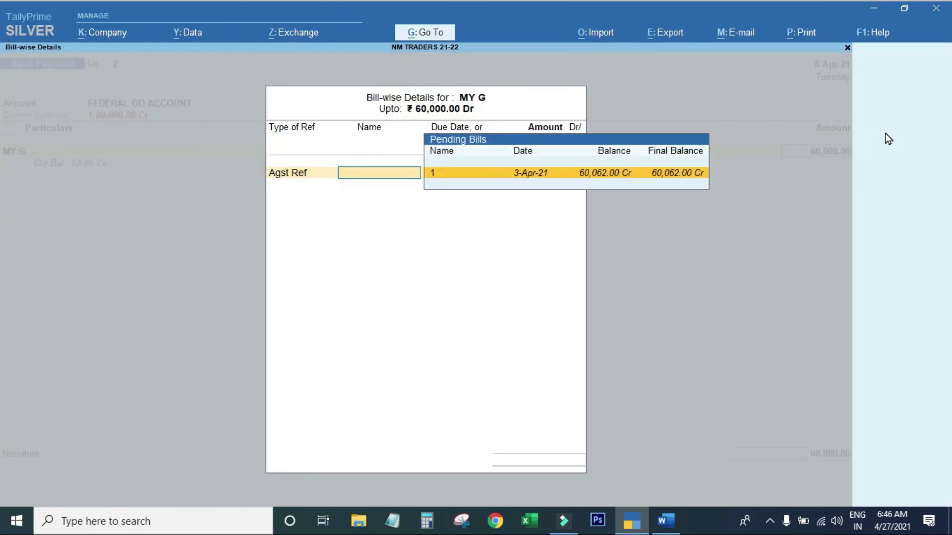
pyautogui.press('Return')
pyautogui.press('Return')
pyautogui.press('Return')
pyautogui.press('Return')
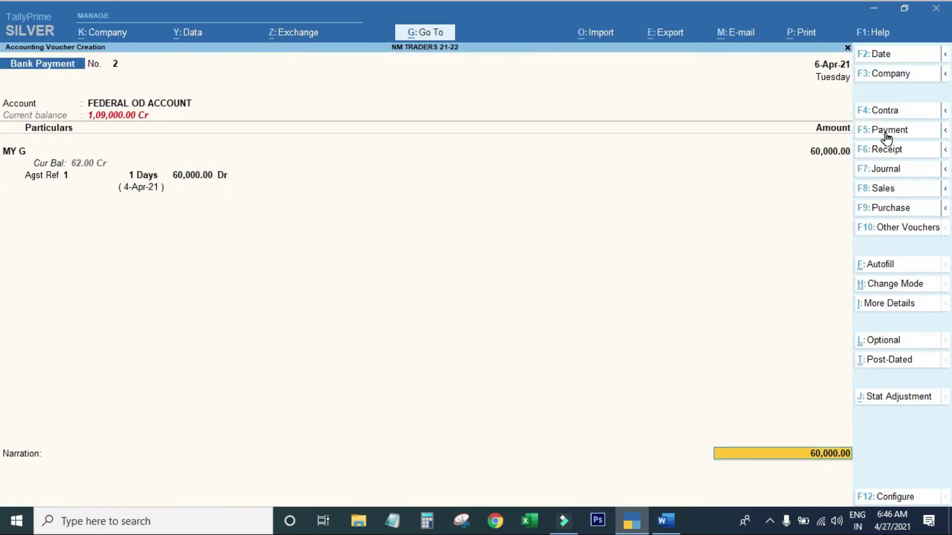
pyautogui.press('Return')
pyautogui.press('Return')
pyautogui.press('Return')
pyautogui.press('Return')
pyautogui.press('Return')
pyautogui.press('Return')
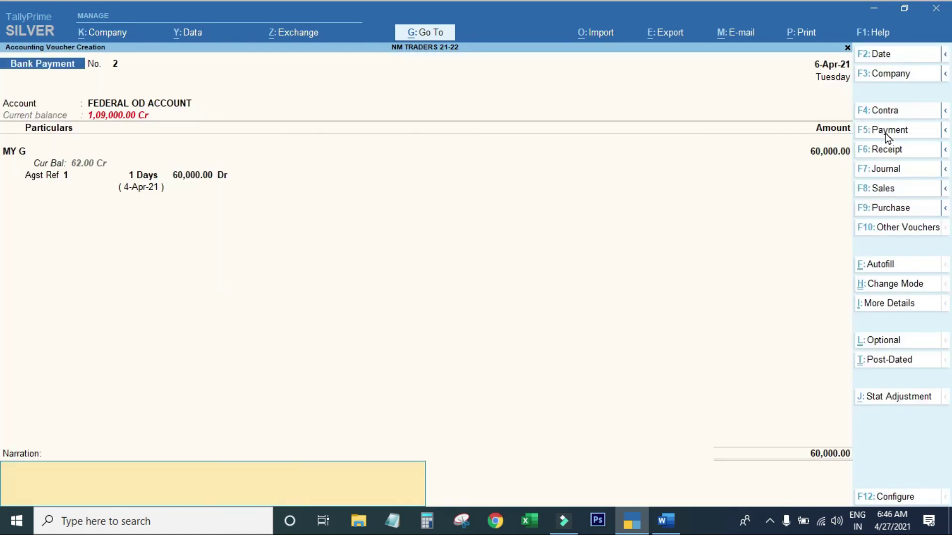
pyautogui.press('Return')
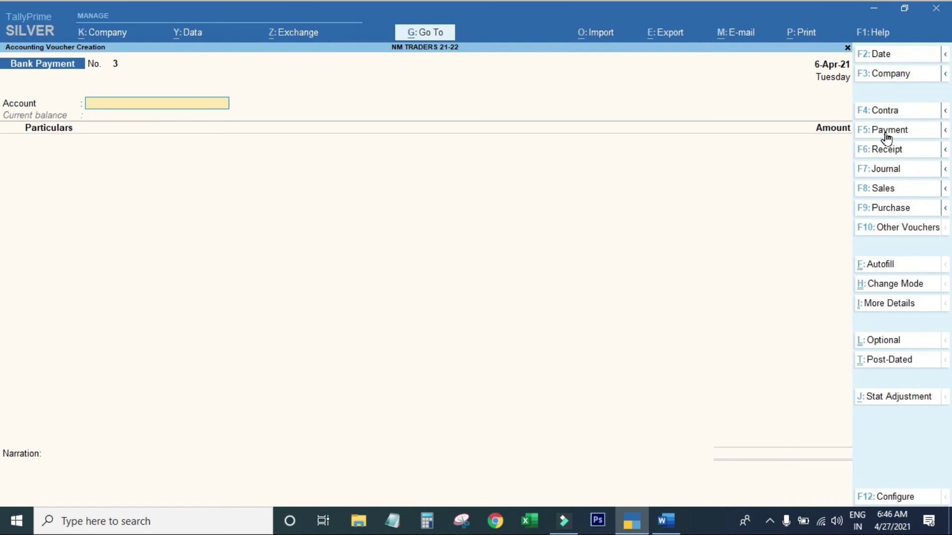
pyautogui.press('Escape')
# Open the Ledger Vouchers report for MY G from Account Books.
pyautogui.press('d')
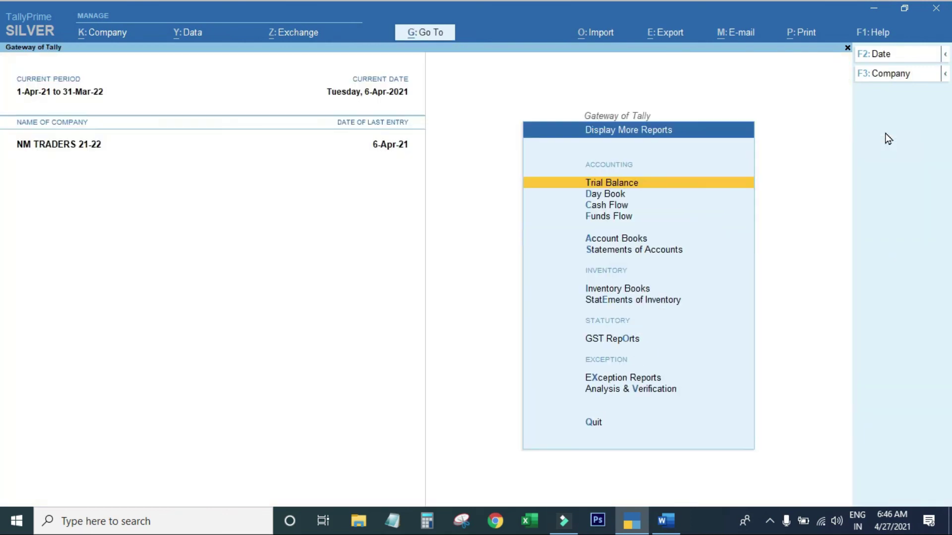
pyautogui.press('a')
pyautogui.press('l')
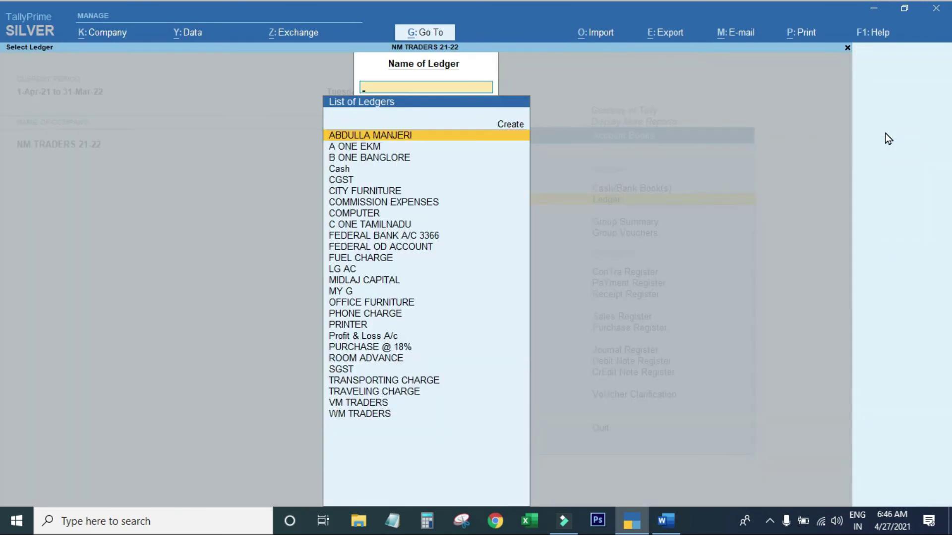
pyautogui.write('MY')
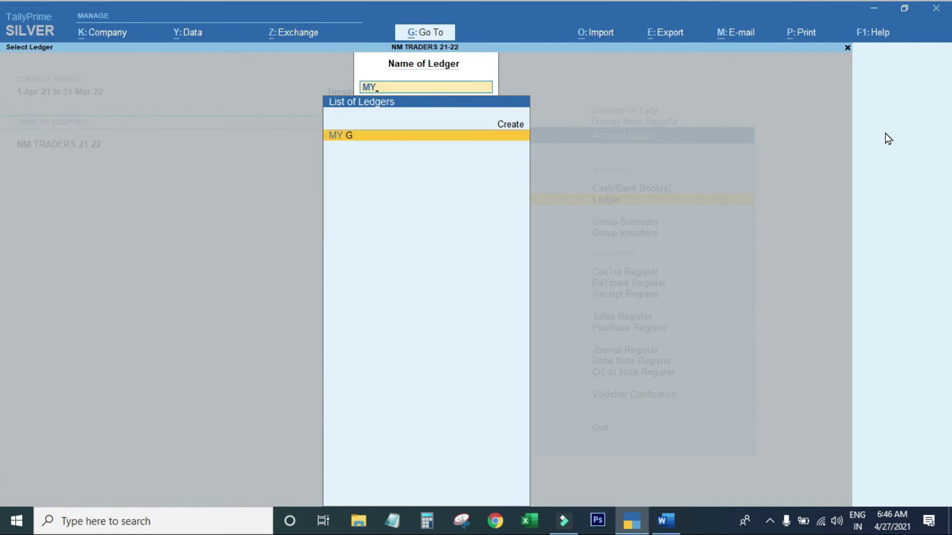
pyautogui.press('Return')
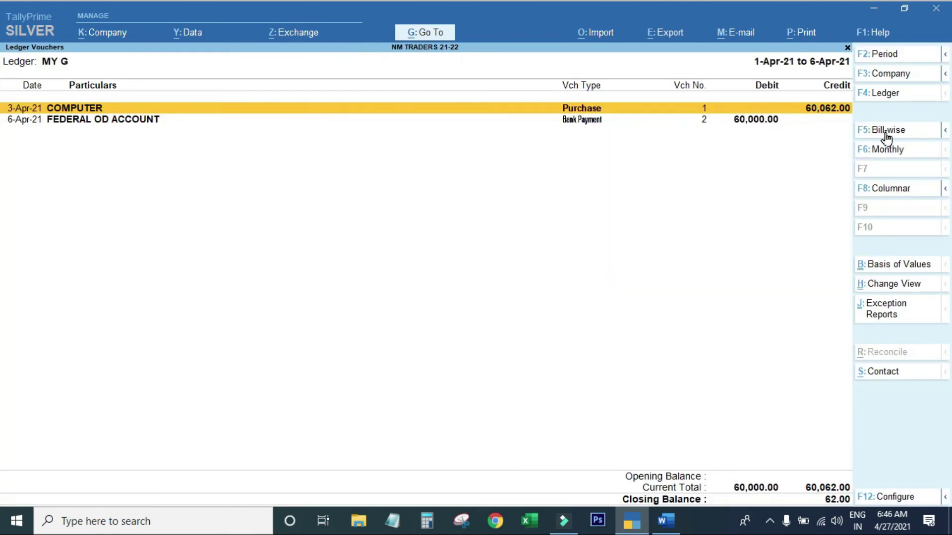
pyautogui.press('Down')
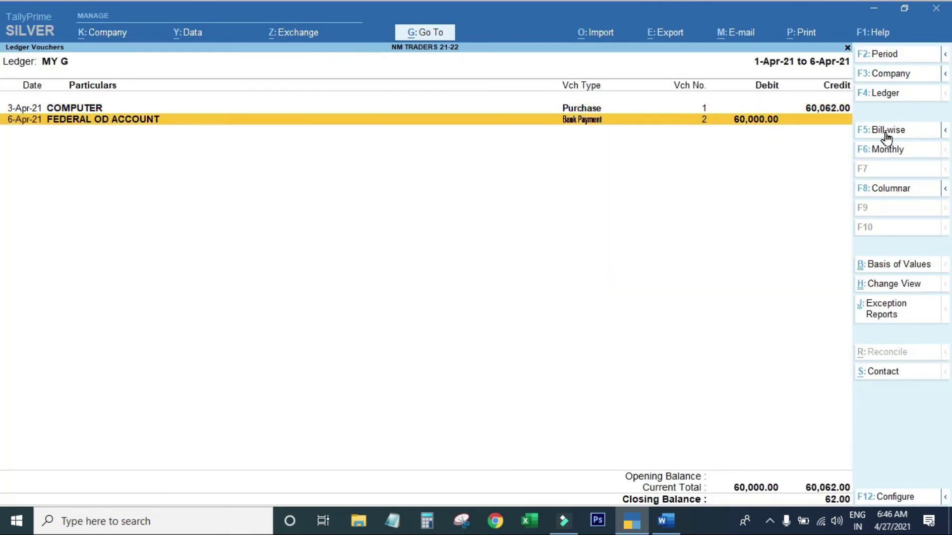
# Start a new voucher dated 6-Apr-21 from the MY G report, discarding a first blank attempt.
pyautogui.press('alt')
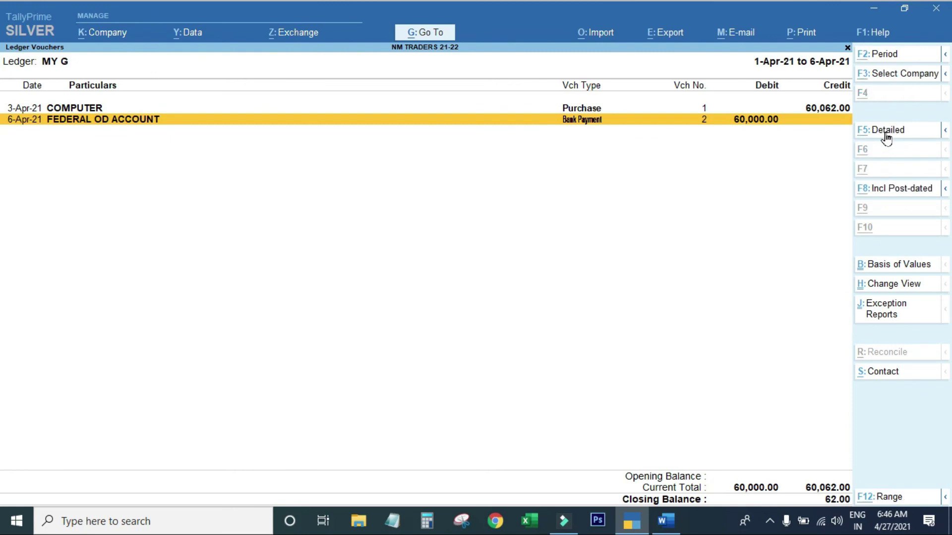
pyautogui.hotkey('alt', 'i')
pyautogui.press('Escape')
pyautogui.press('y')
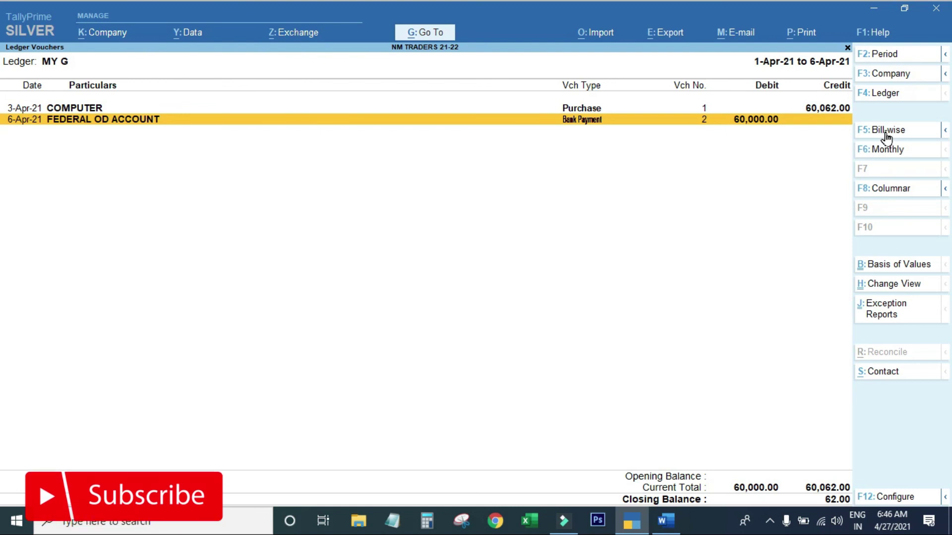
pyautogui.press('alt')
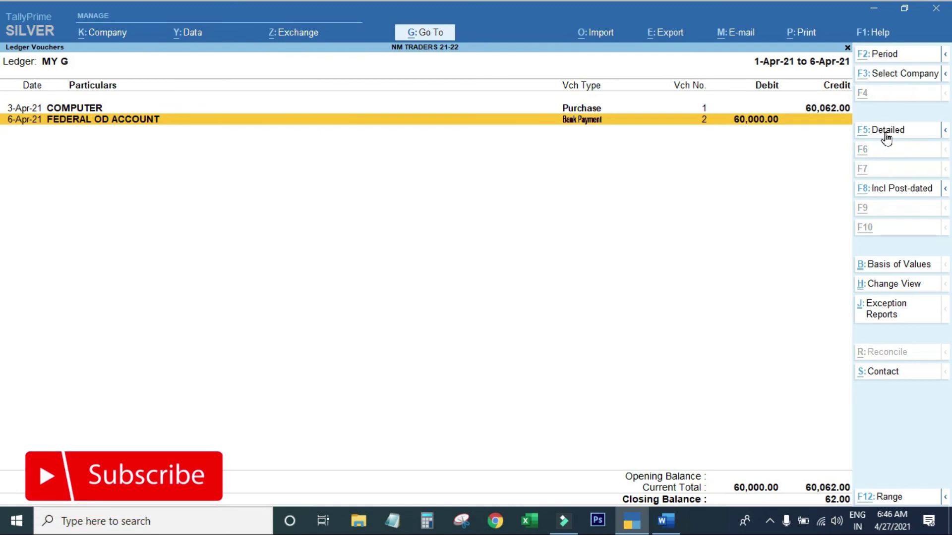
pyautogui.hotkey('alt', 'i')
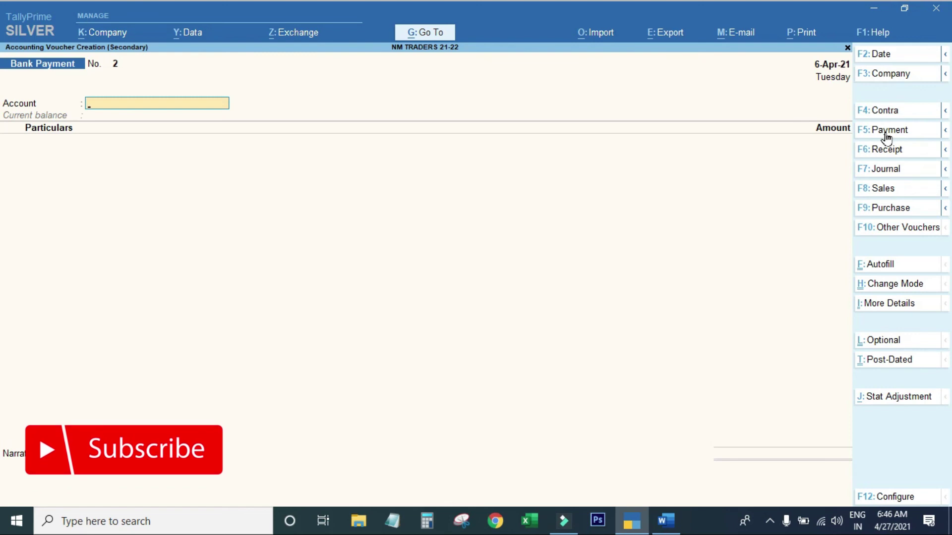
# Switch to Journal No. 3 and debit MY G 62.00 against its pending bill 1.
pyautogui.click(886, 174)
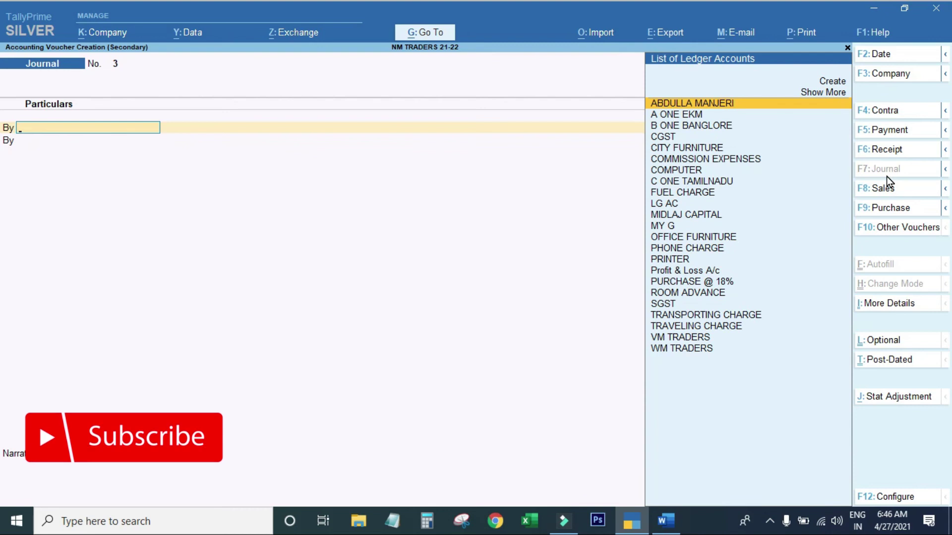
pyautogui.write('D')
pyautogui.press('BackSpace')
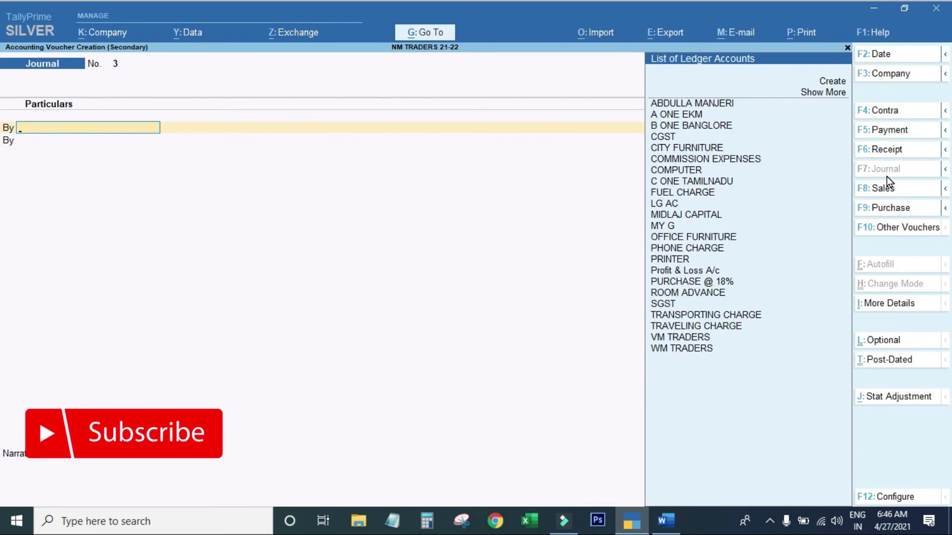
pyautogui.write('MY G')
pyautogui.press('Return')
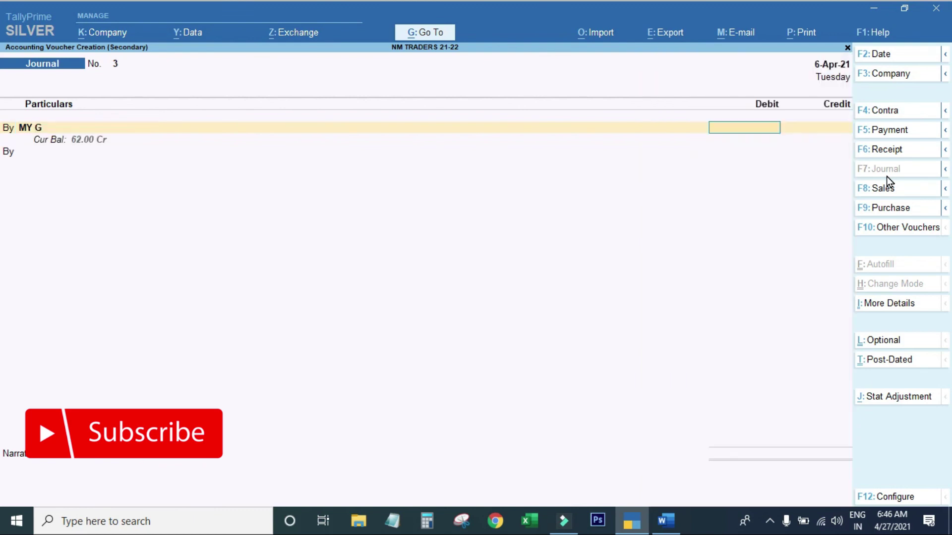
pyautogui.write('62')
pyautogui.press('Return')
pyautogui.press('Return')
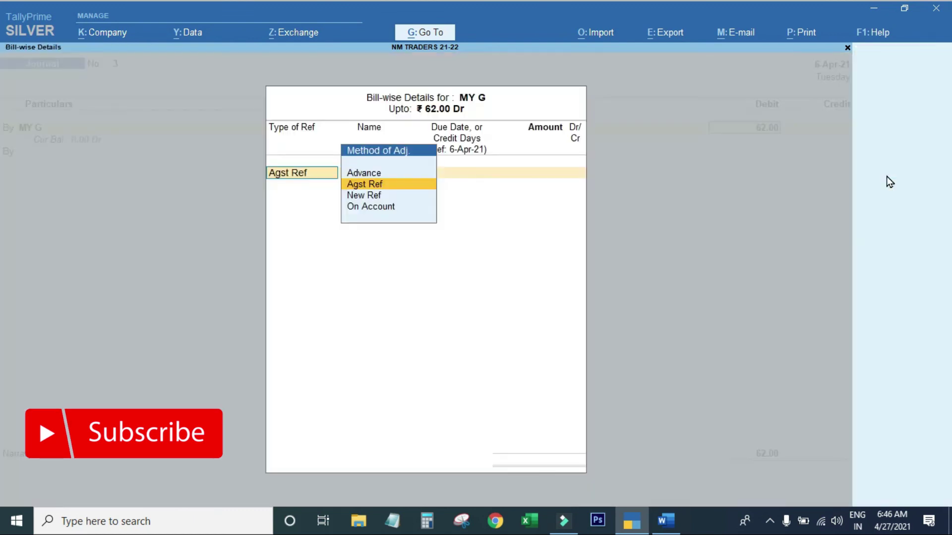
pyautogui.press('Return')
pyautogui.press('Return')
pyautogui.press('Return')
pyautogui.press('Return')
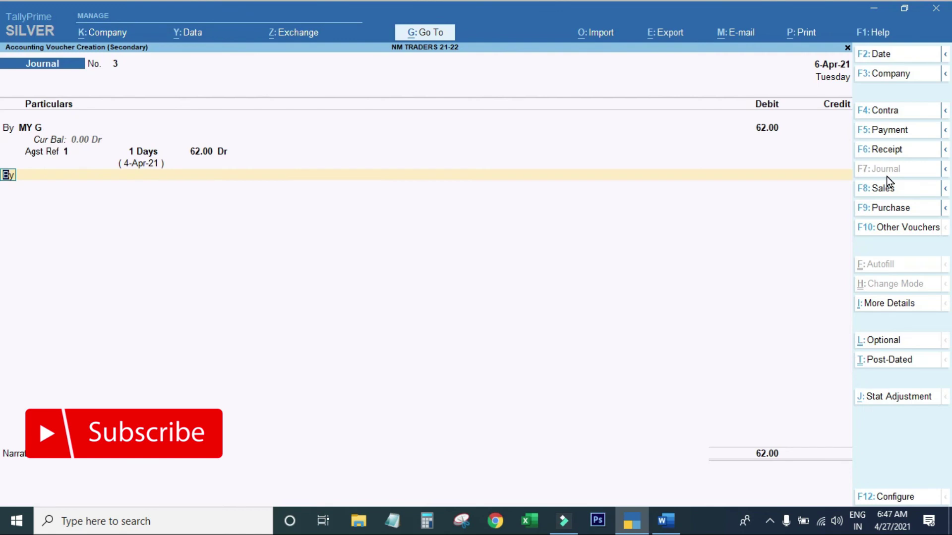
# Create the DISCOUNT RVCD ledger under Indirect Incomes, GST not applicable, as the journal's 62.00 credit.
pyautogui.press('t')
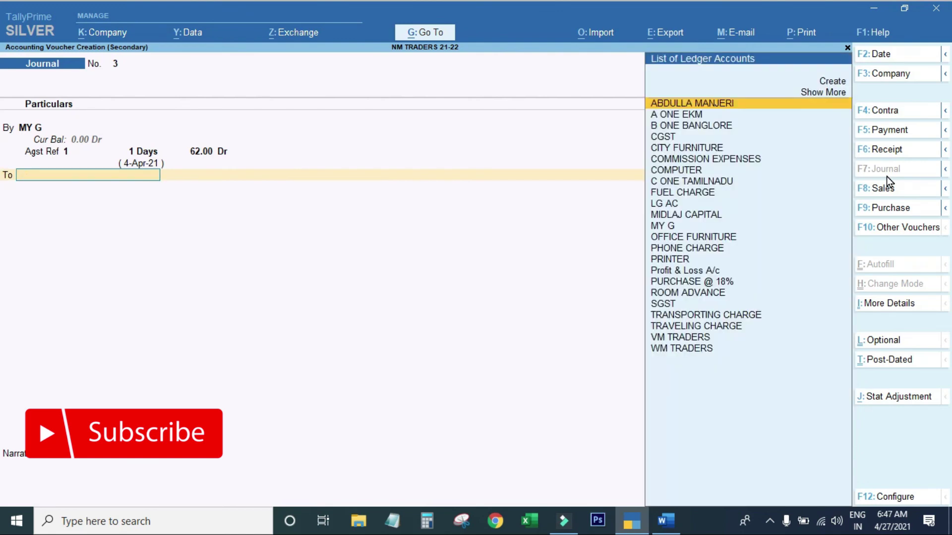
pyautogui.hotkey('alt', 'c')
pyautogui.write('DISCO')
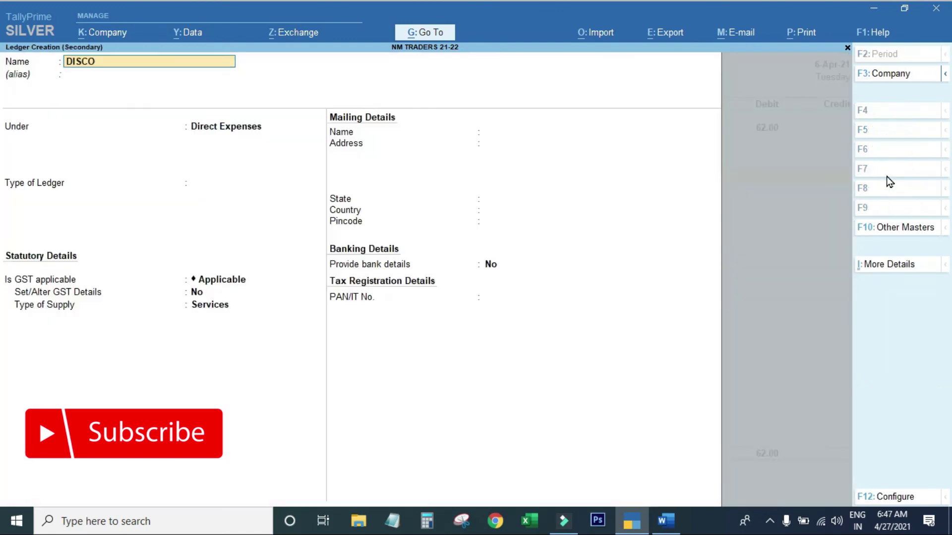
pyautogui.write('UNT RVCD')
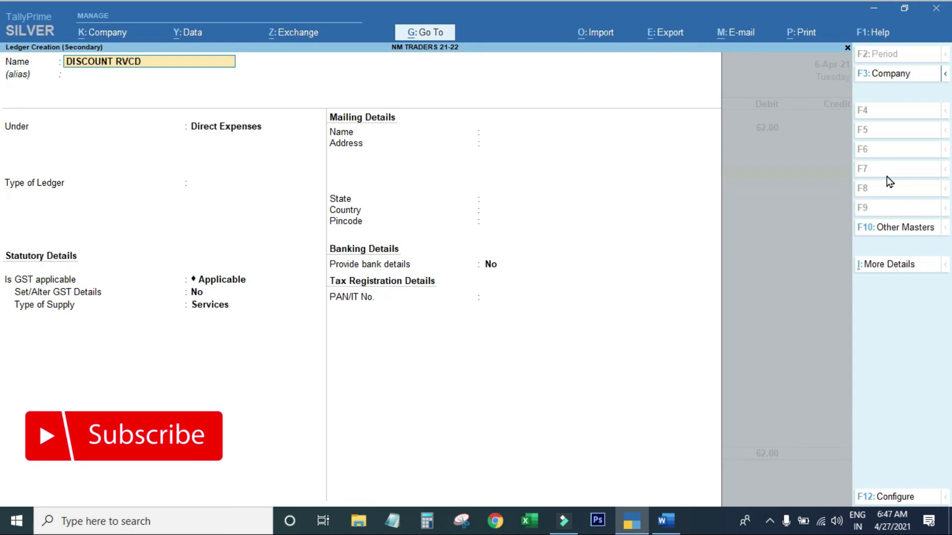
pyautogui.press('Return')
pyautogui.press('Return')
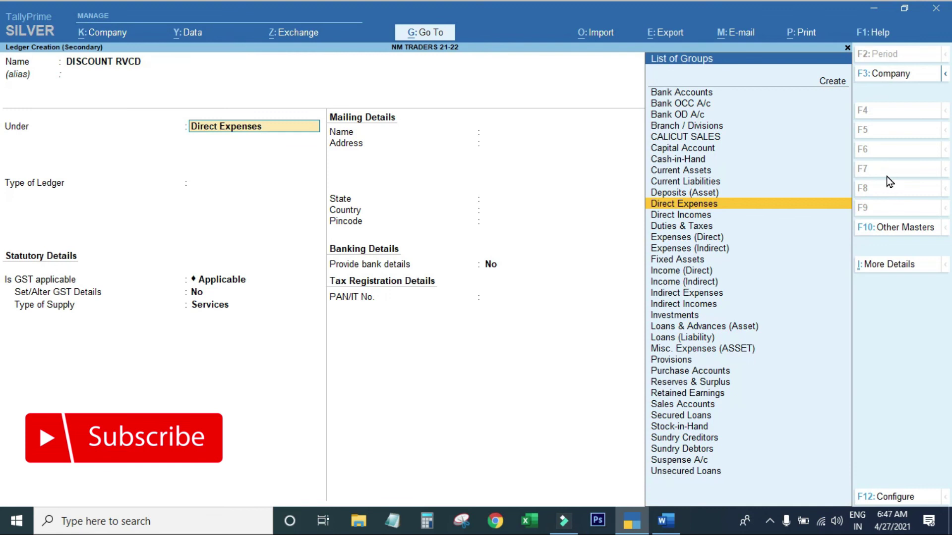
pyautogui.write('IND')
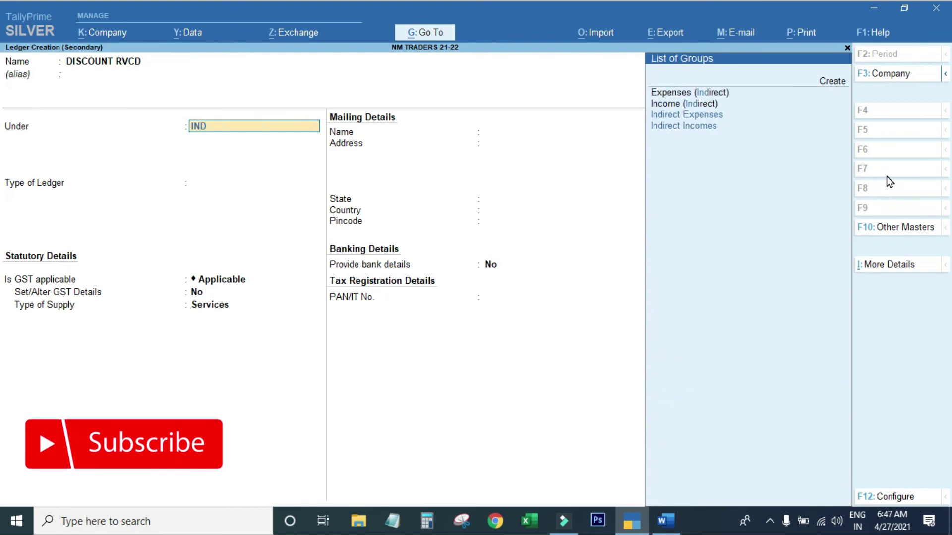
pyautogui.press('Down')
pyautogui.press('Return')
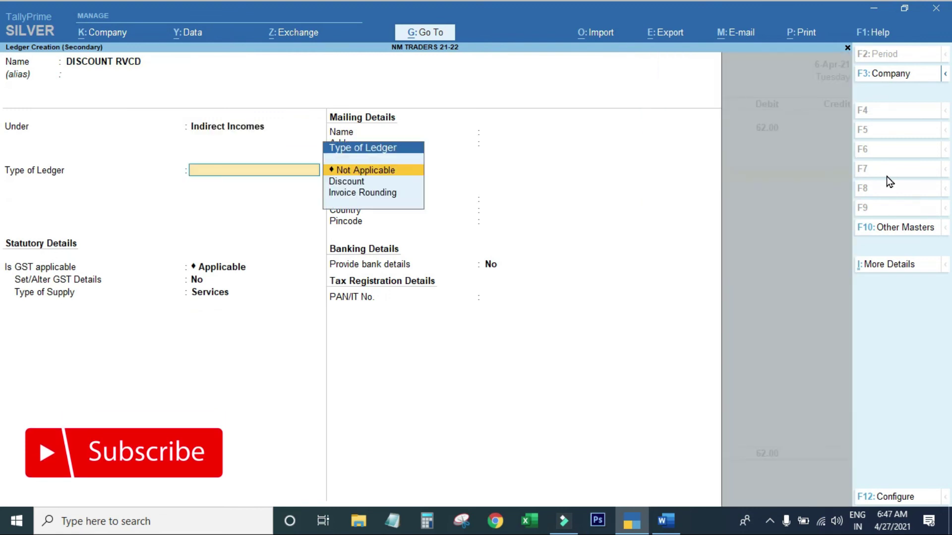
pyautogui.press('Return')
pyautogui.press('Down')
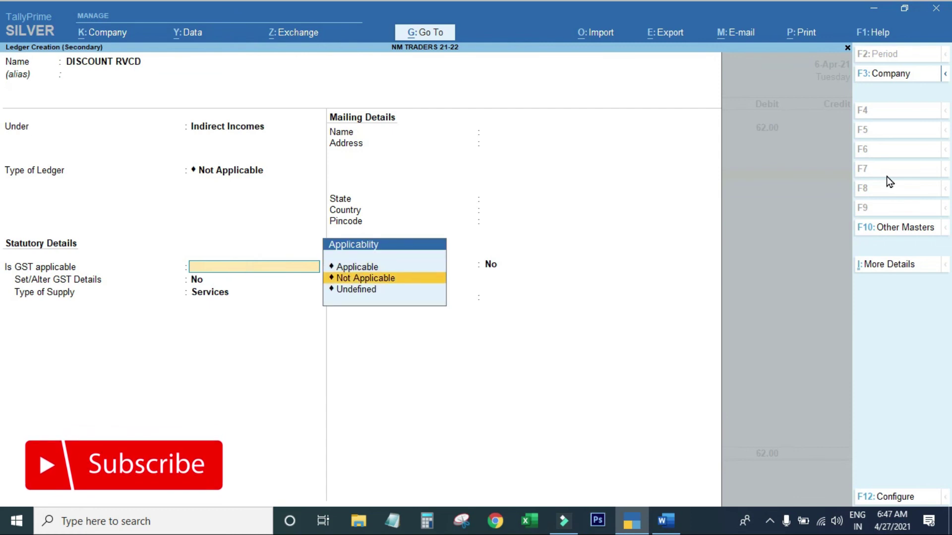
pyautogui.press('Return')
pyautogui.press('Return')
pyautogui.press('Return')
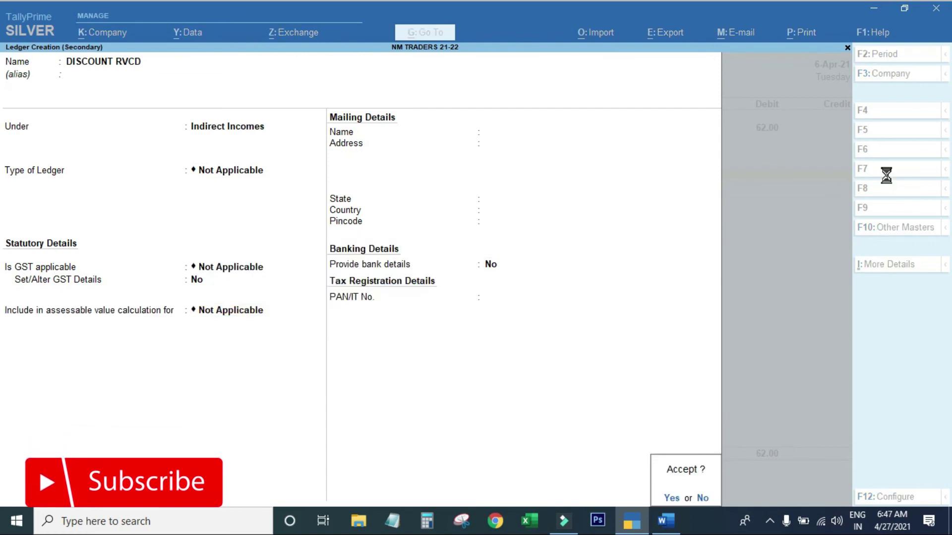
pyautogui.press('Return')
pyautogui.press('Return')
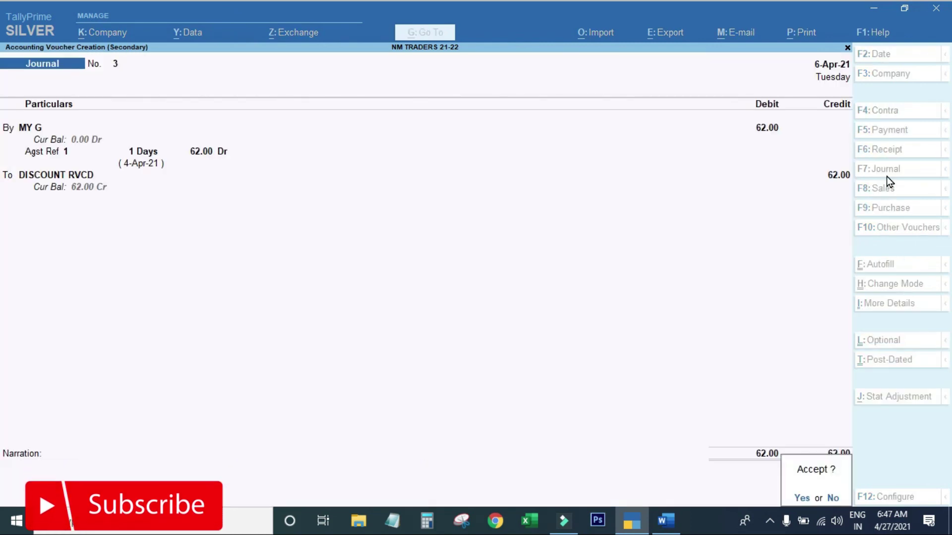
pyautogui.press('Return')
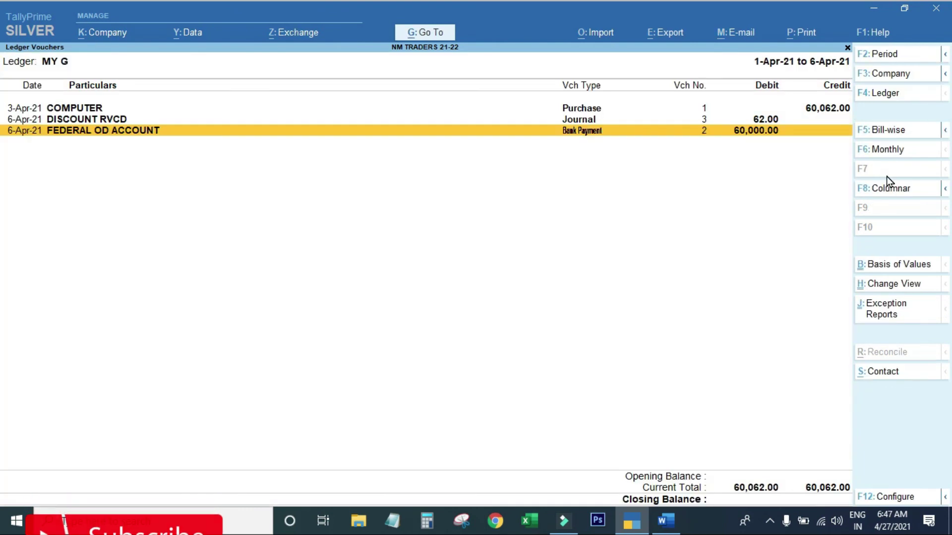
# Leave MY G's vouchers, open CITY FURNITURE's ledger vouchers, and start a new voucher from there.
pyautogui.press('Up')
pyautogui.press('Up')
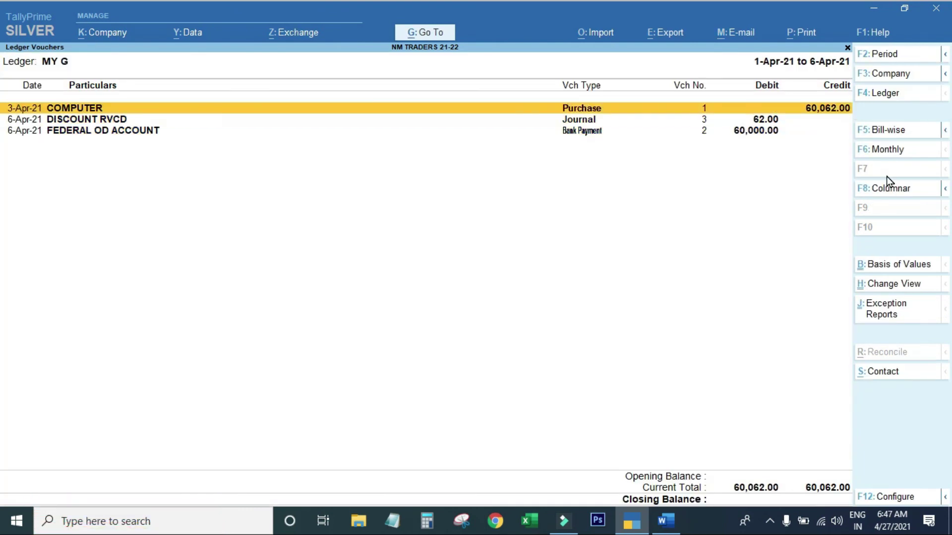
pyautogui.press('Escape')
pyautogui.press('Up')
pyautogui.press('Up')
pyautogui.press('Up')
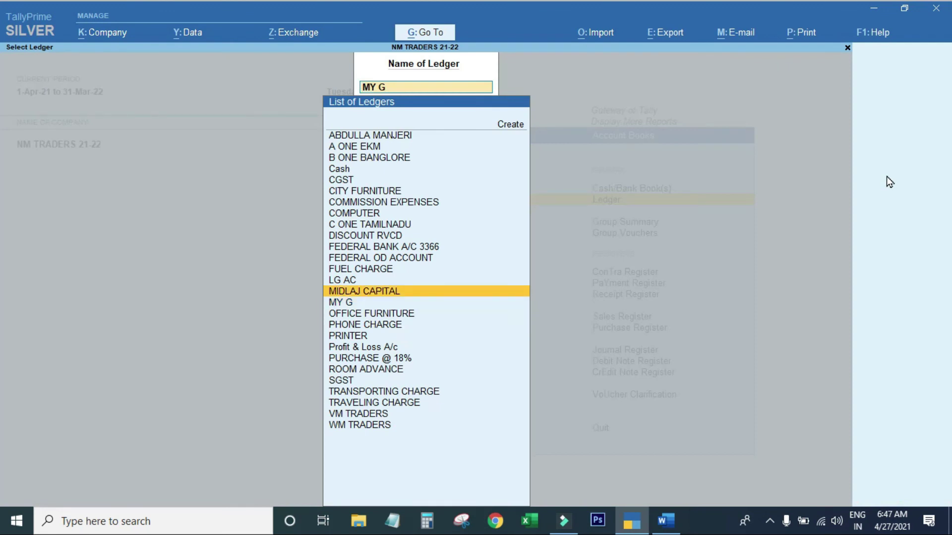
pyautogui.press('Up')
pyautogui.press('Up')
pyautogui.press('Up')
pyautogui.press('Up')
pyautogui.press('Up')
pyautogui.press('Up')
pyautogui.press('Up')
pyautogui.press('Return')
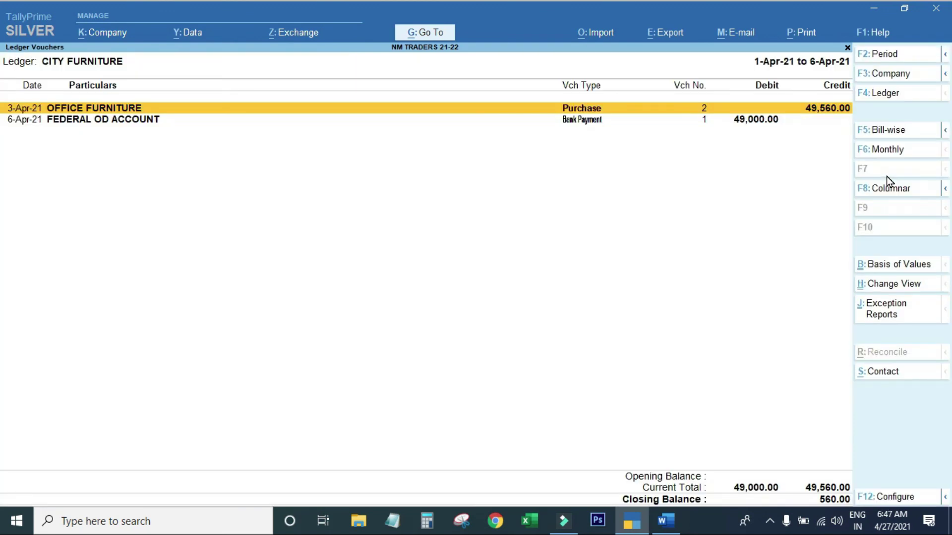
pyautogui.press('Down')
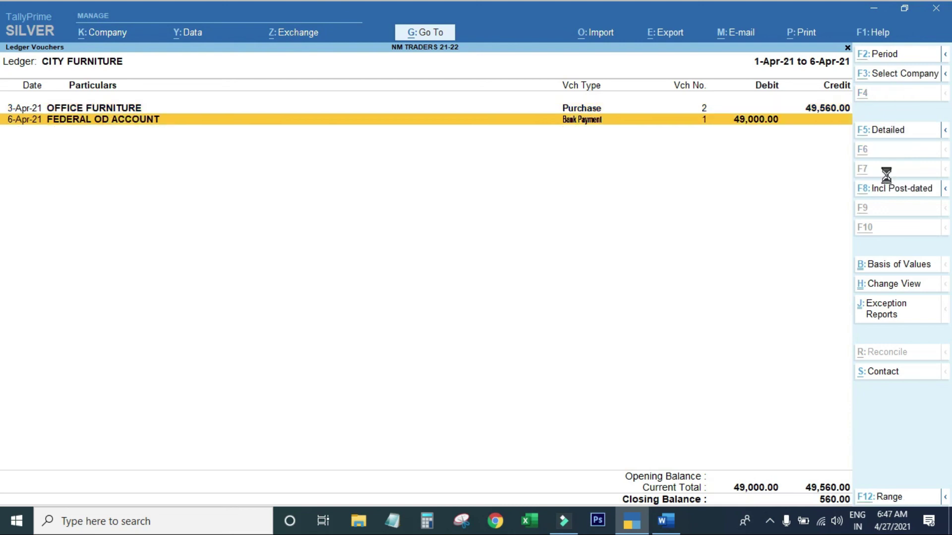
pyautogui.hotkey('alt', 'i')
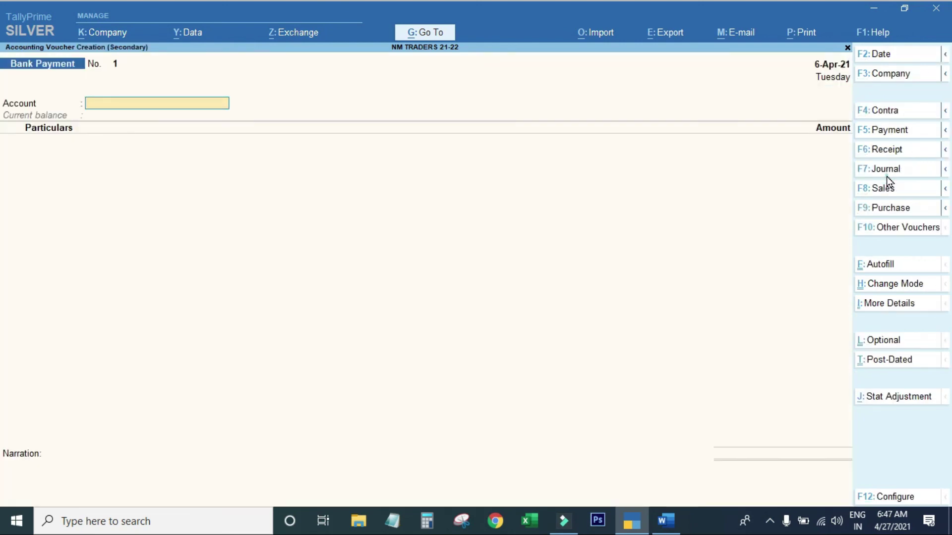
# Switch to a Journal and debit CITY FURNITURE 560 against pending bill E-2.
pyautogui.click(886, 171)
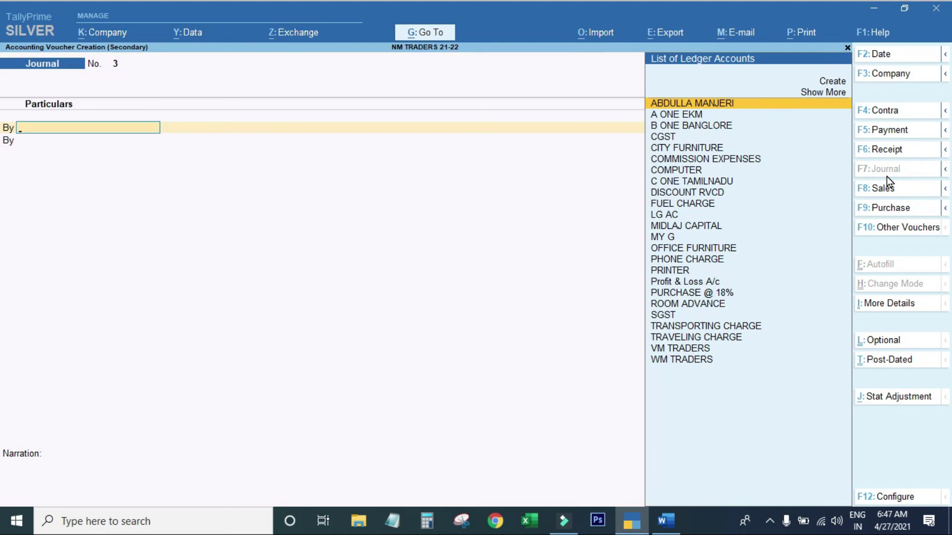
pyautogui.write('CITY')
pyautogui.press('Return')
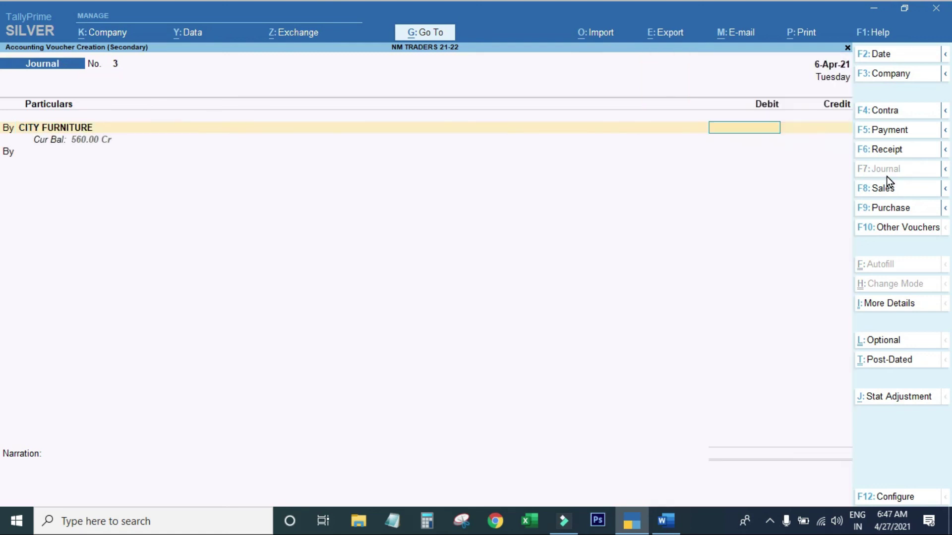
pyautogui.write('560')
pyautogui.press('Return')
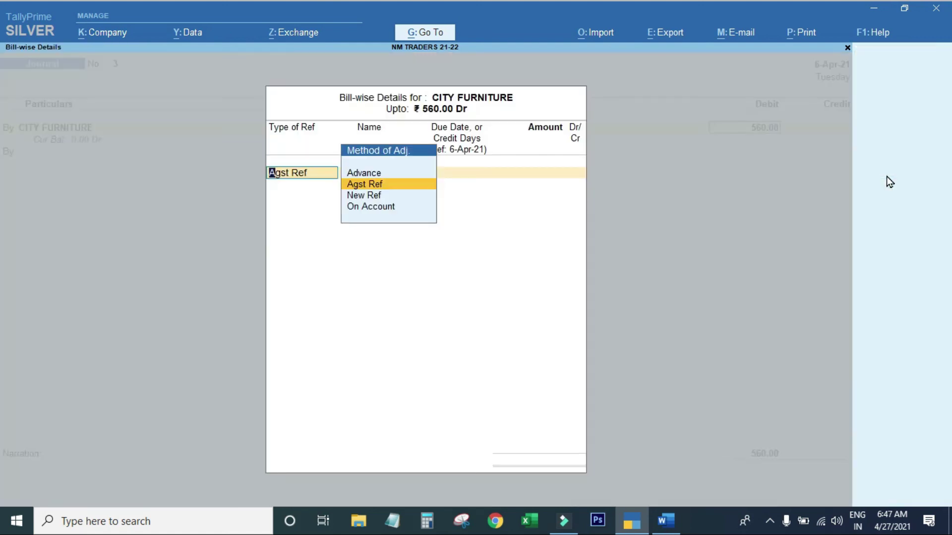
pyautogui.press('Return')
pyautogui.press('Return')
pyautogui.press('Return')
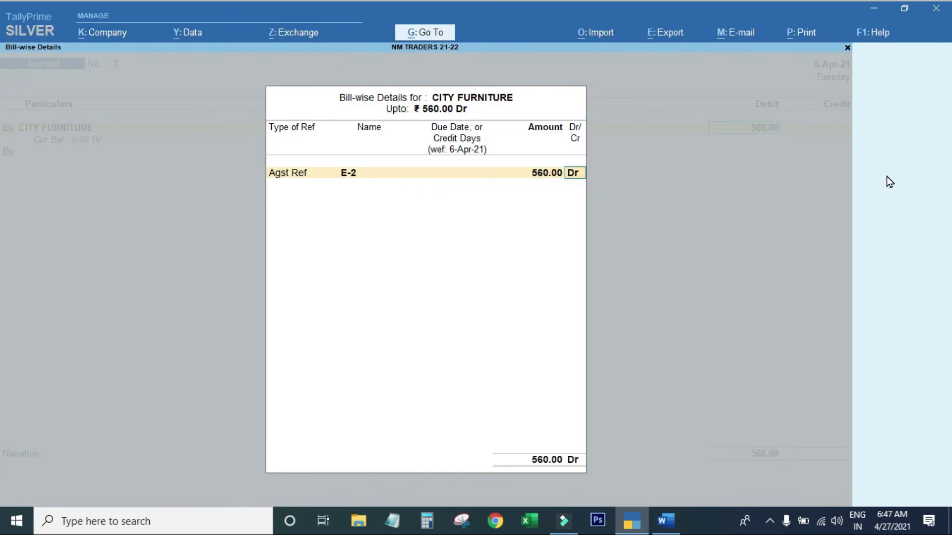
pyautogui.press('Return')
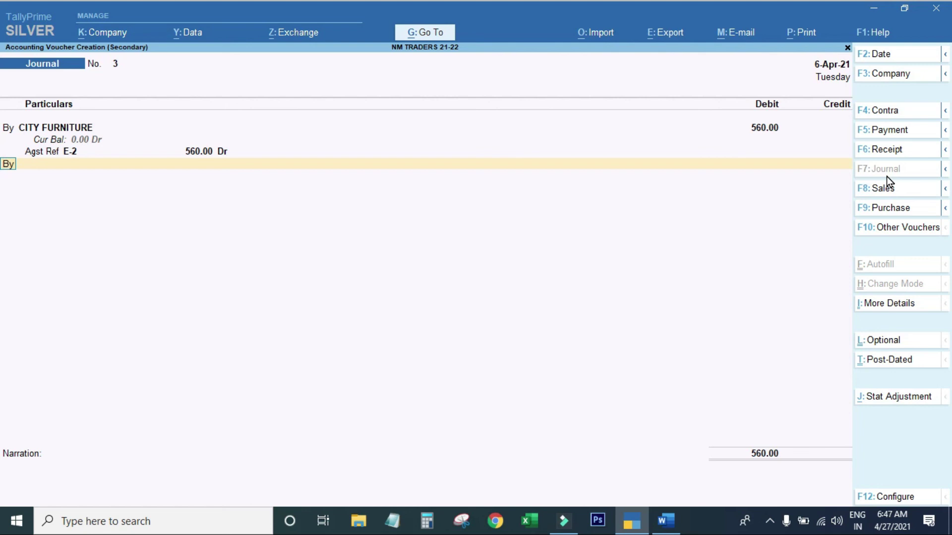
pyautogui.press('t')
# Credit DISCOUNT RVCD 560, leave narration blank, save the journal, and close the ledger report.
pyautogui.press('Return')
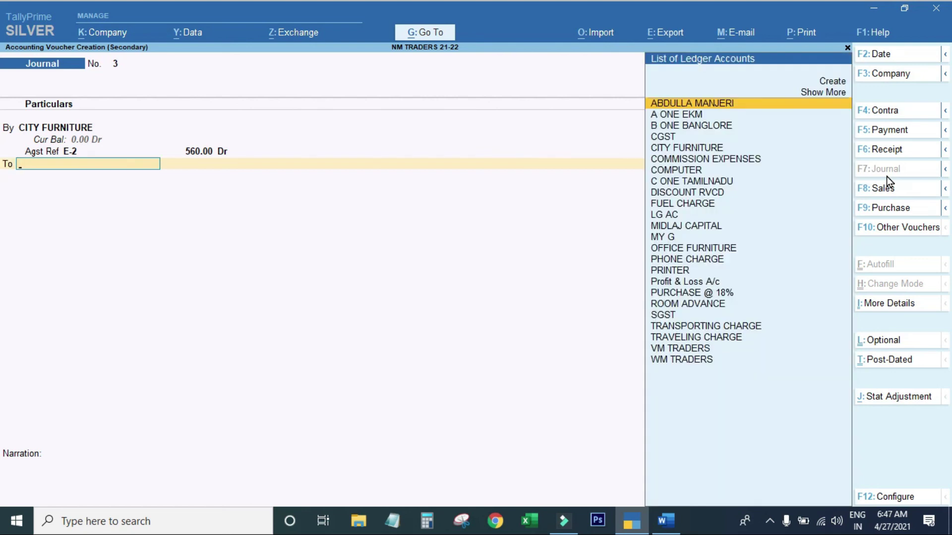
pyautogui.write('di')
pyautogui.press('Return')
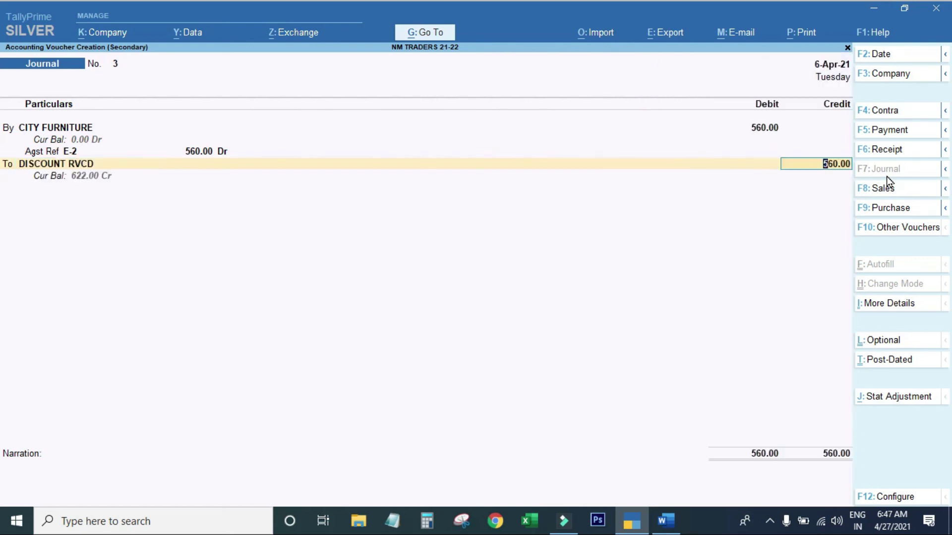
pyautogui.press('Return')
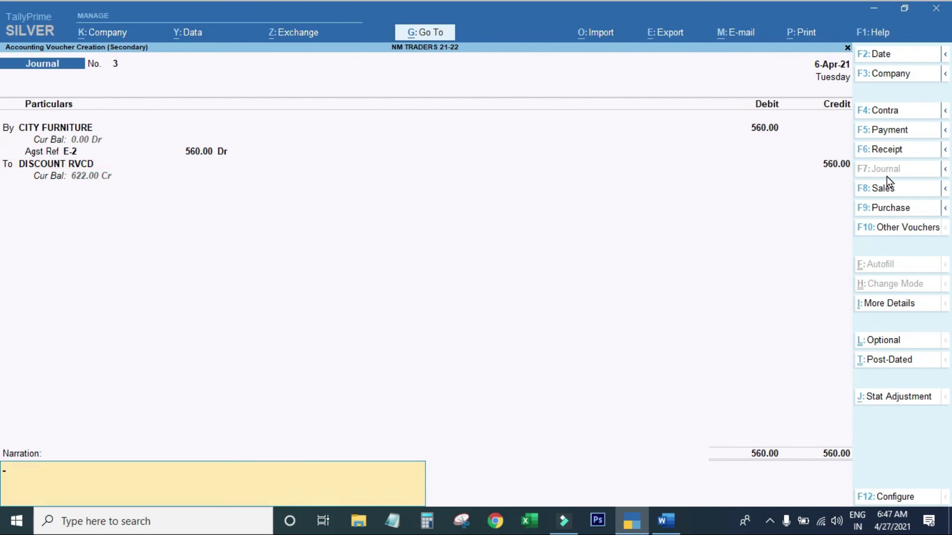
pyautogui.write('S')
pyautogui.press('BackSpace')
pyautogui.press('Return')
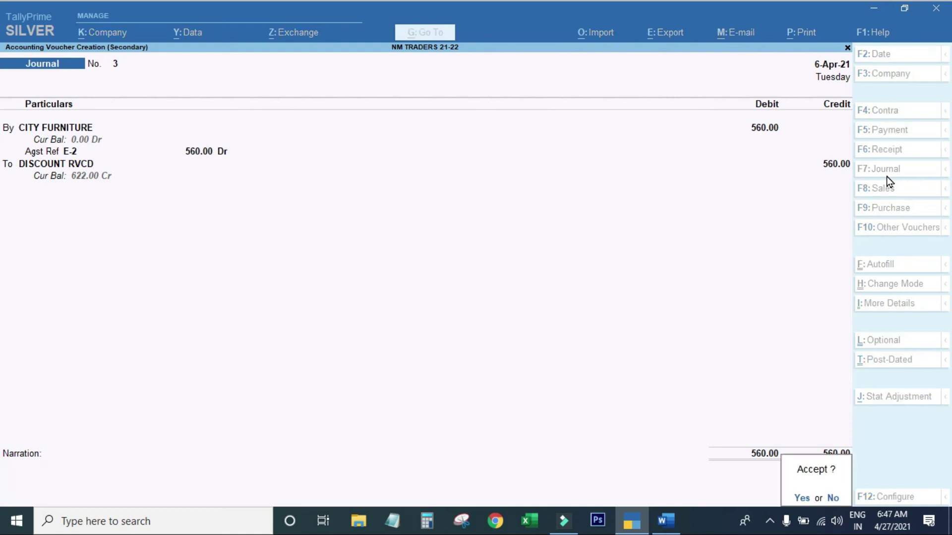
pyautogui.press('Return')
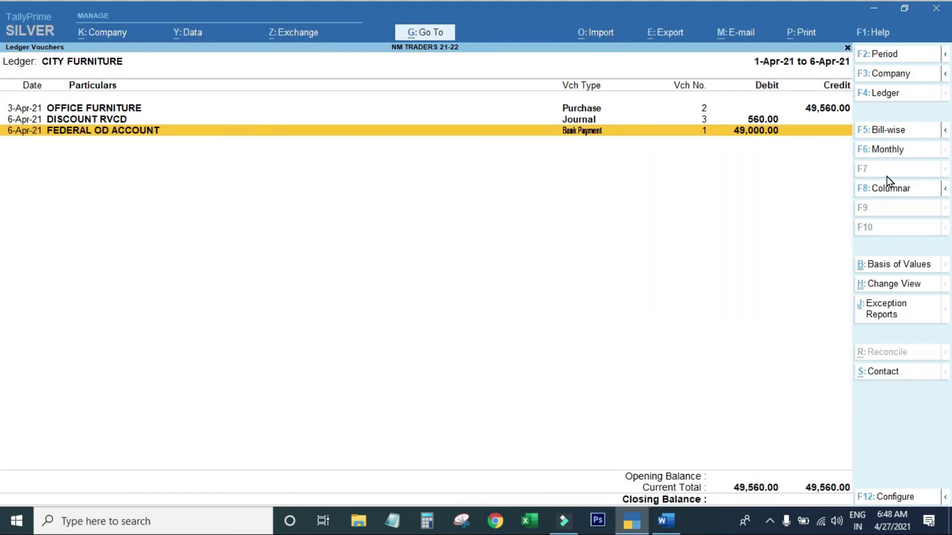
pyautogui.press('Escape')
# Open the Profit & Loss A/c and review purchases, direct expenses, closing stock and gross loss.
pyautogui.press('Escape')
pyautogui.press('Escape')
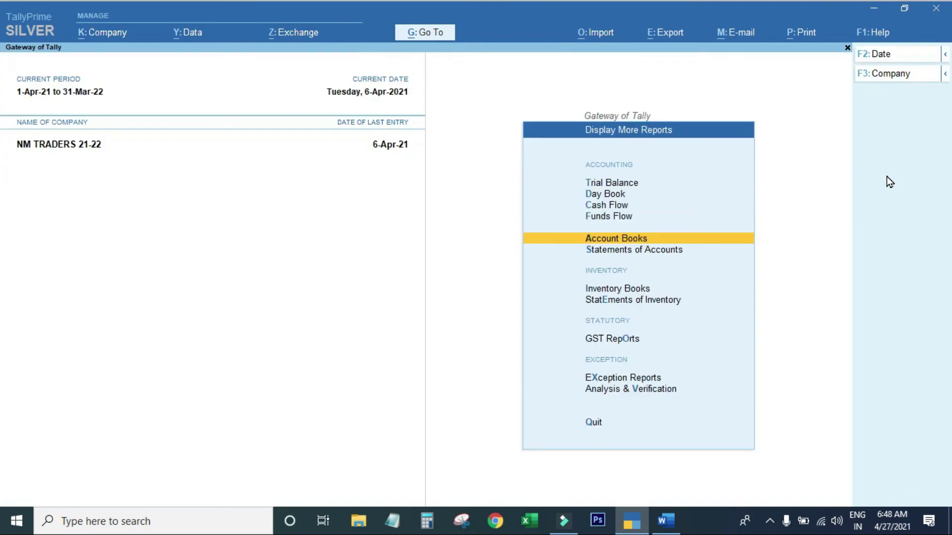
pyautogui.press('Escape')
pyautogui.press('p')
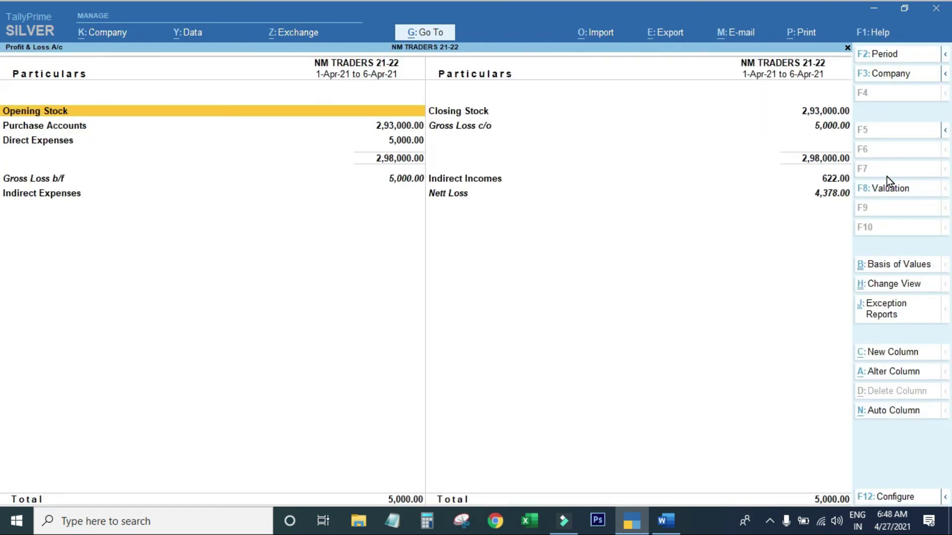
pyautogui.press('Down')
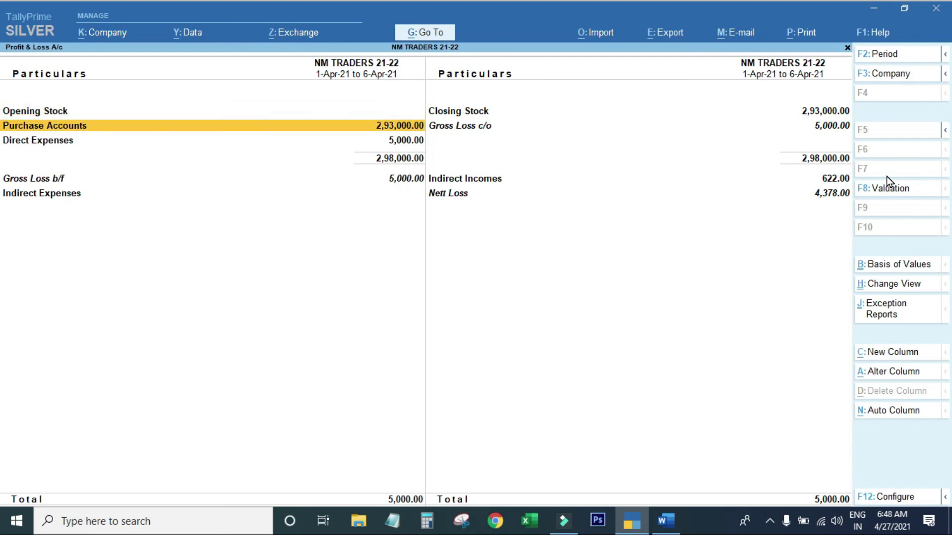
pyautogui.press('Down')
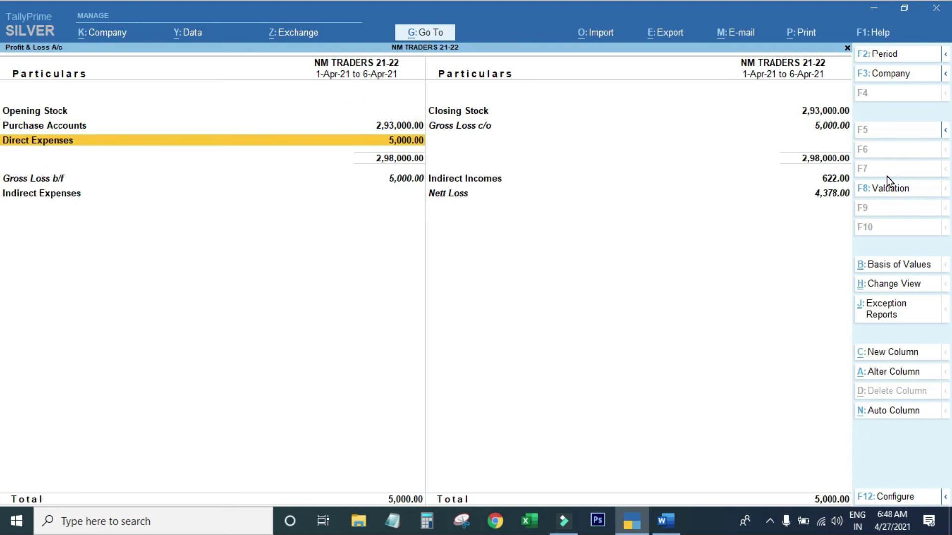
pyautogui.press('Right')
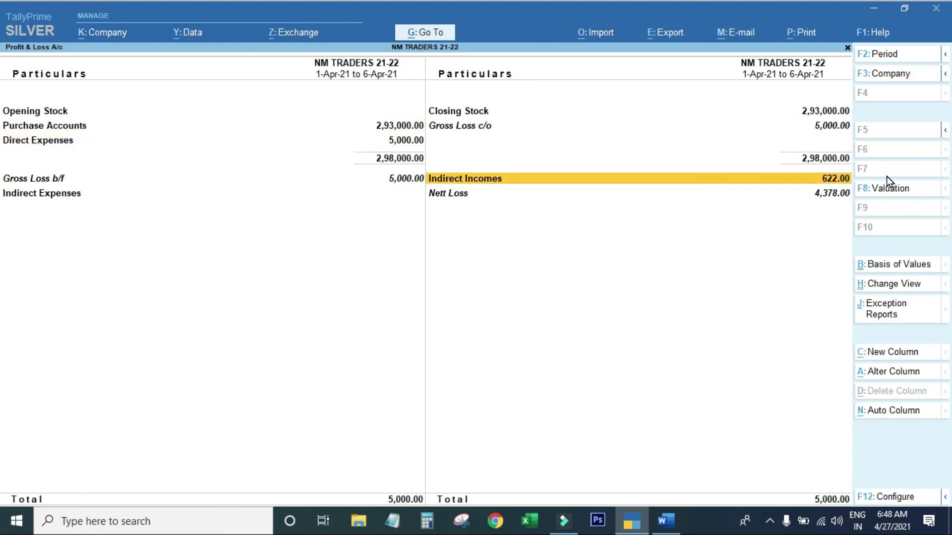
pyautogui.press('Up')
pyautogui.press('Up')
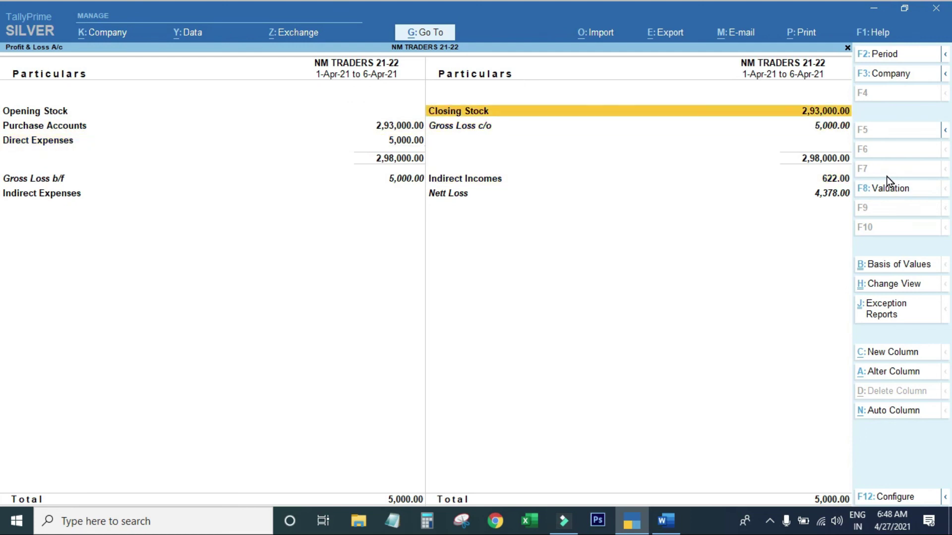
pyautogui.press('Down')
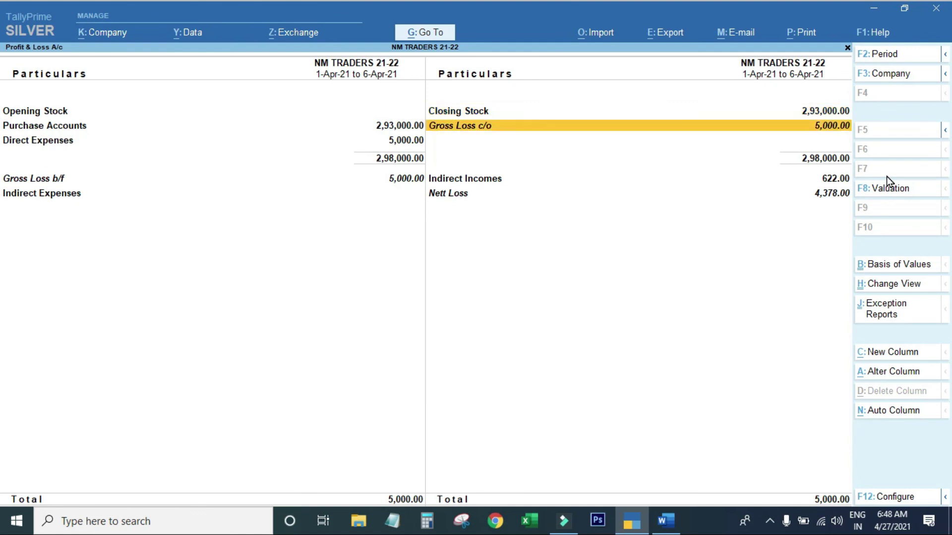
# Confirm DISCOUNT RVCD's 622.00 under Indirect Incomes and the 4,378.00 nett loss, then close the report.
pyautogui.press('Down')
pyautogui.press('Down')
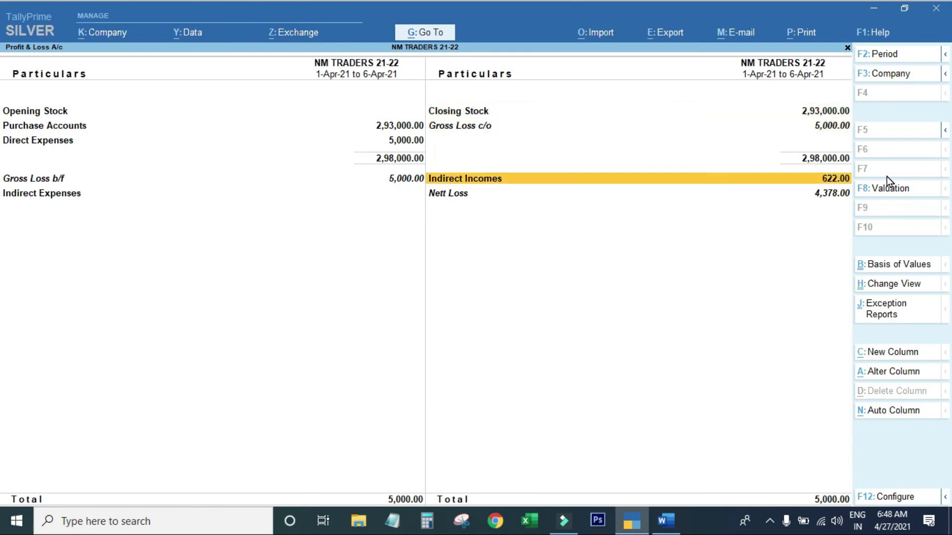
pyautogui.press('Up')
pyautogui.press('Return')
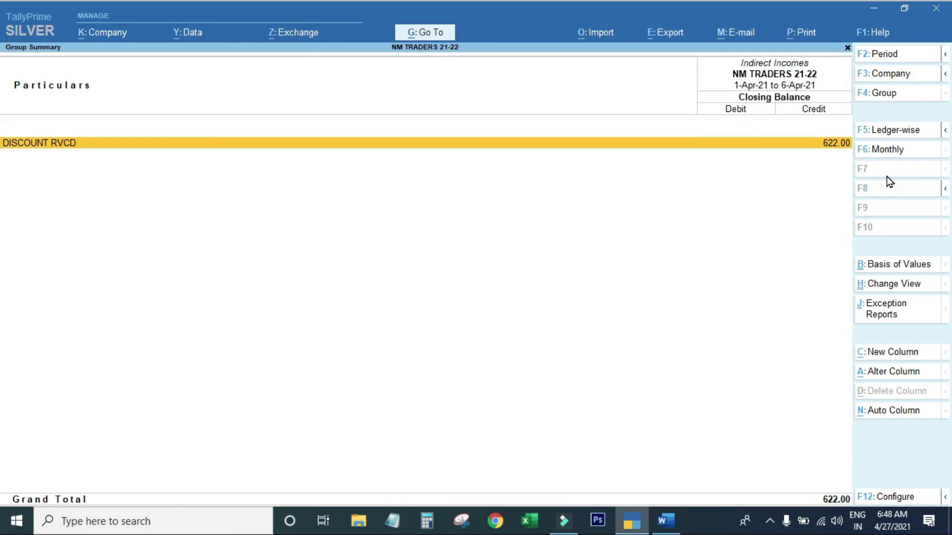
pyautogui.press('Escape')
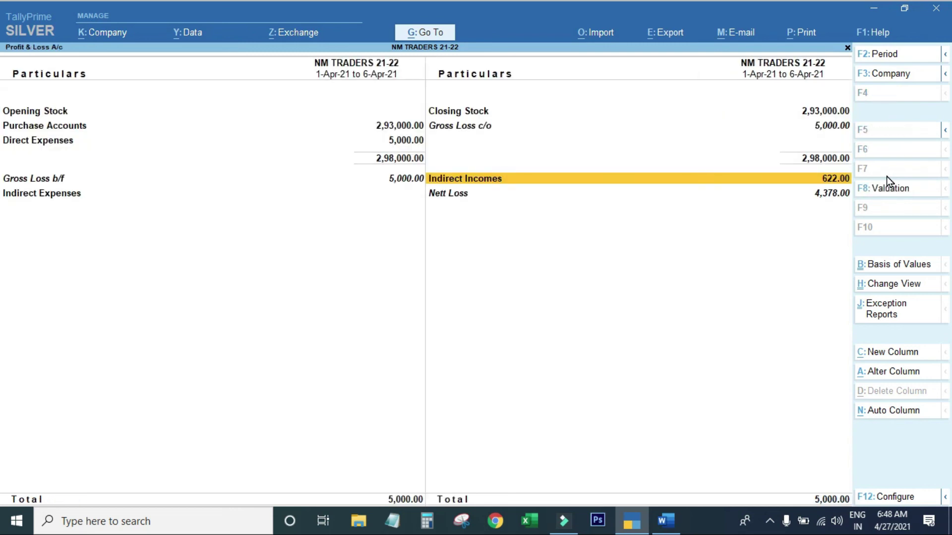
pyautogui.press('Down')
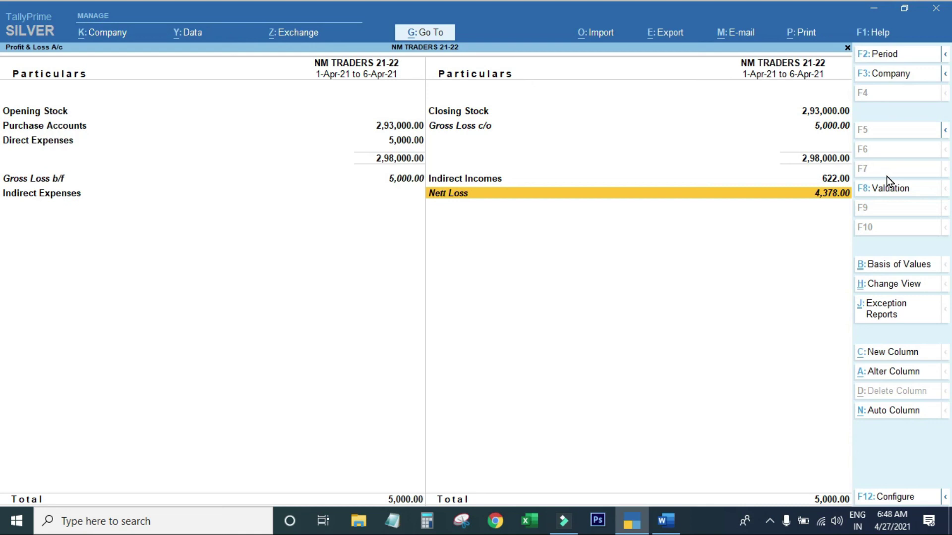
pyautogui.press('Escape')
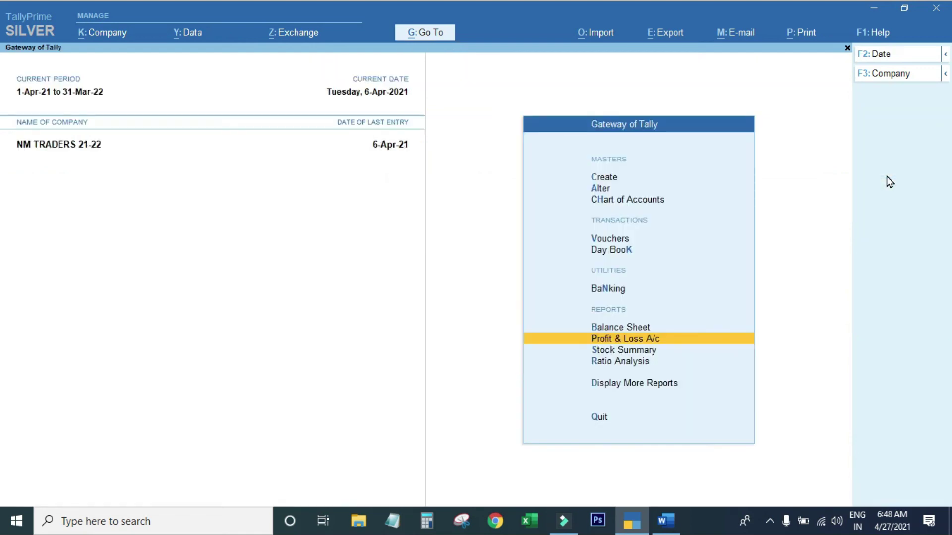
pyautogui.press('Down')
pyautogui.press('Down')
pyautogui.press('Return')
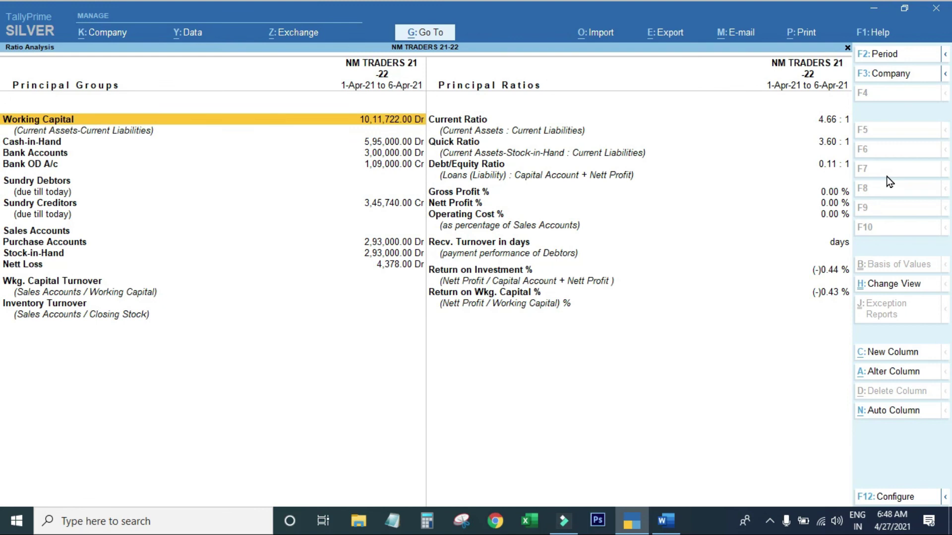
pyautogui.press('Right')
pyautogui.press('Down')
pyautogui.press('Down')
pyautogui.press('Down')
pyautogui.press('Down')
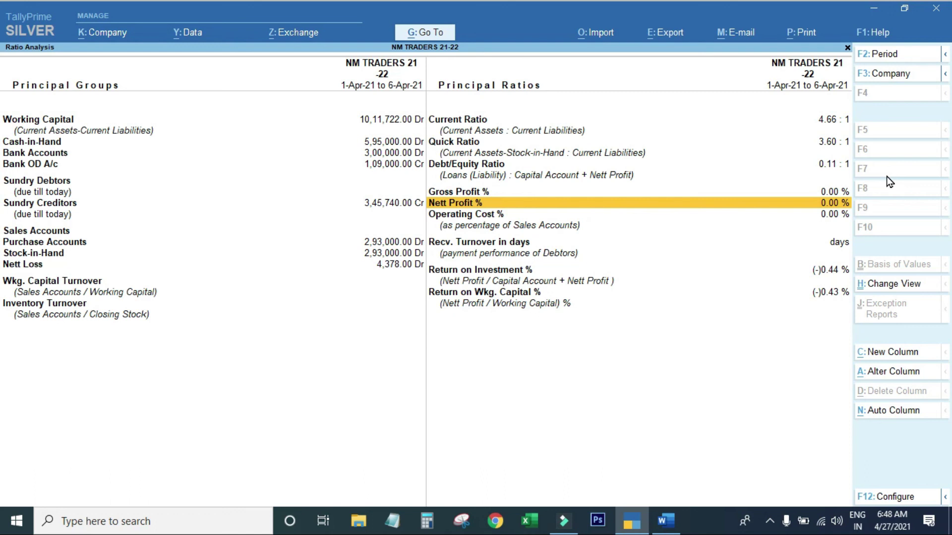
pyautogui.press('Up')
pyautogui.press('Down')
pyautogui.press('Down')
pyautogui.press('Down')
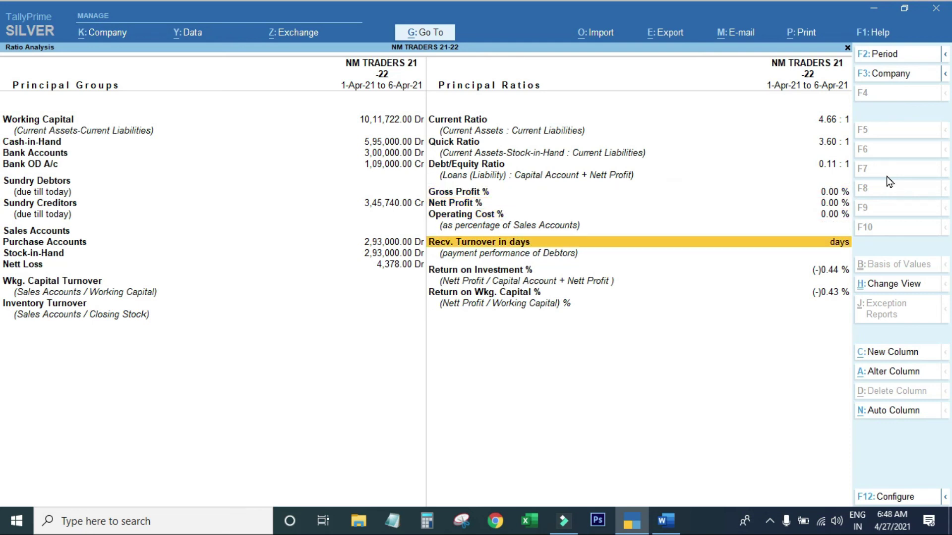
pyautogui.press('Escape')
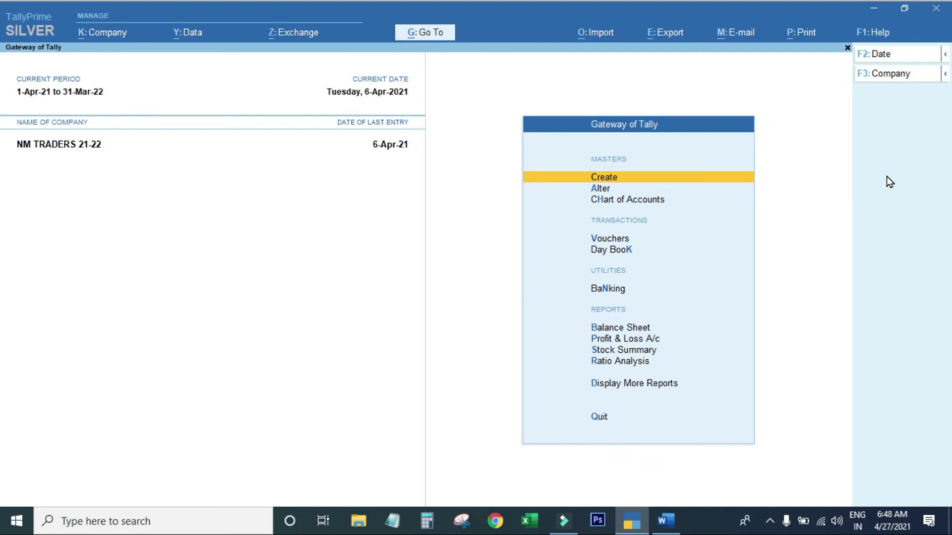
# Go to voucher entry from the Gateway of Tally for the new Journal No. 5.
pyautogui.press('v')
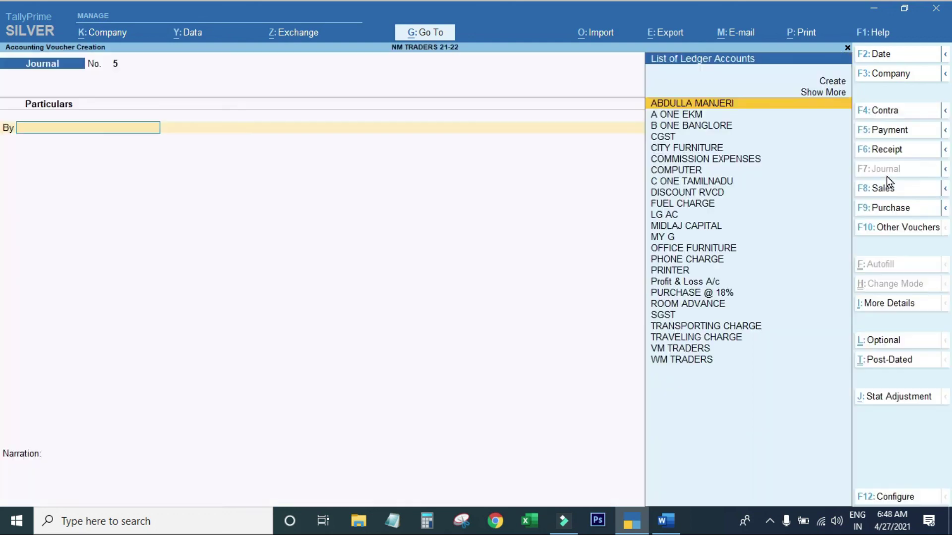